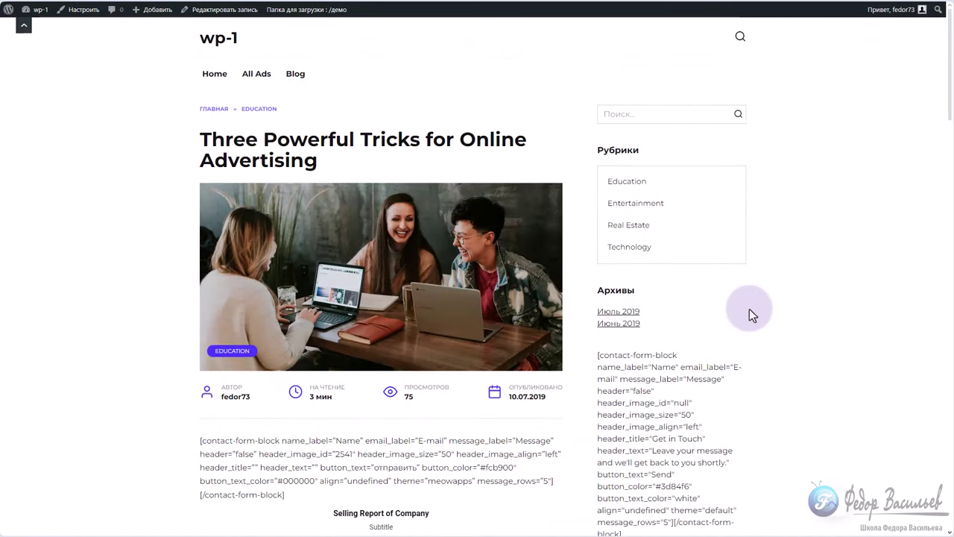
# Examine the Selling Report of Company chart embedded in the post Three Powerful Tricks for Online Advertising.
pyautogui.scroll(-3, 748, 310)
pyautogui.scroll(-3, 745, 305)
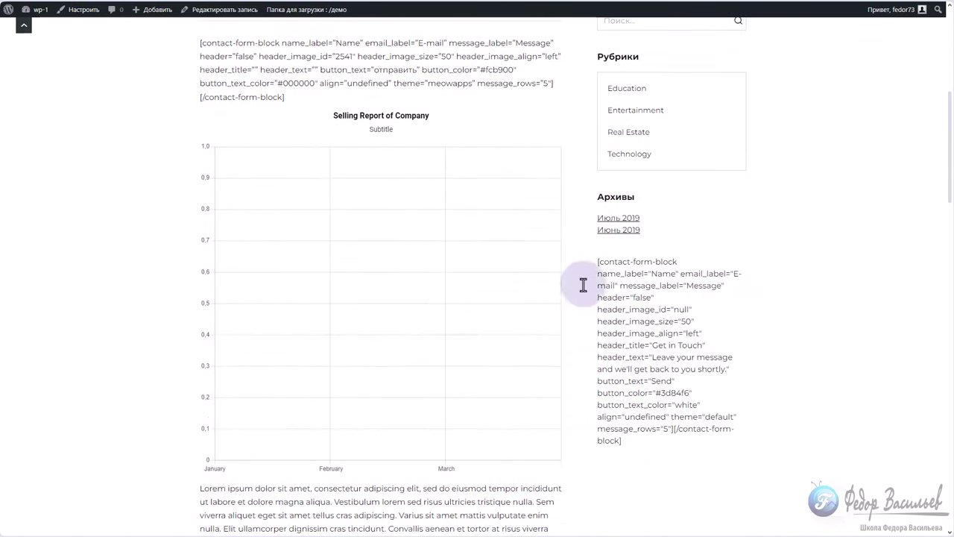
pyautogui.scroll(1, 276, 244)
pyautogui.scroll(2, 276, 237)
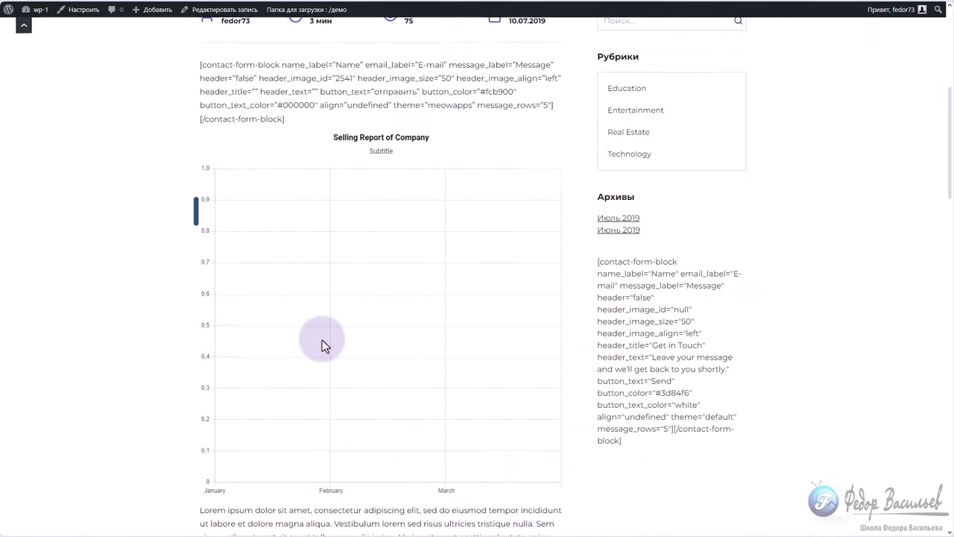
pyautogui.click(337, 214)
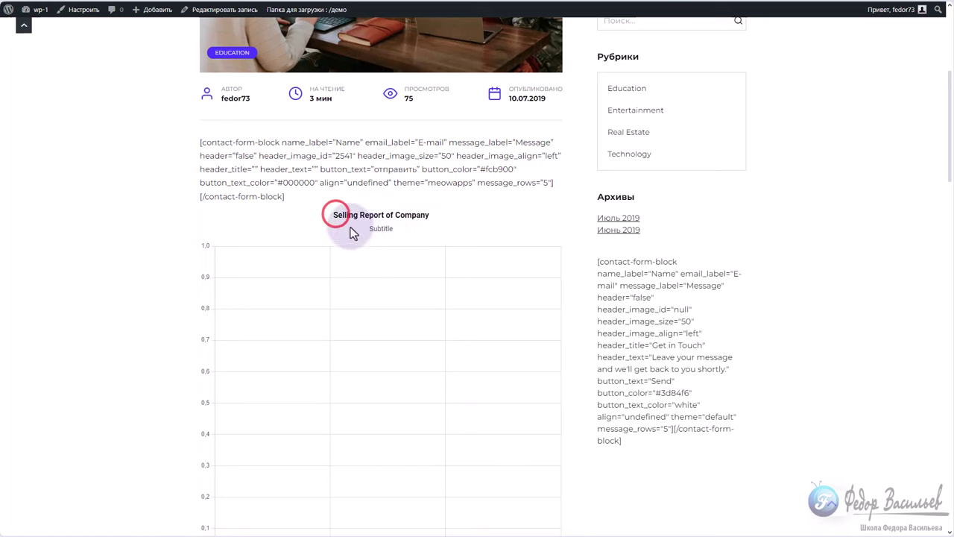
pyautogui.scroll(-3, 228, 128)
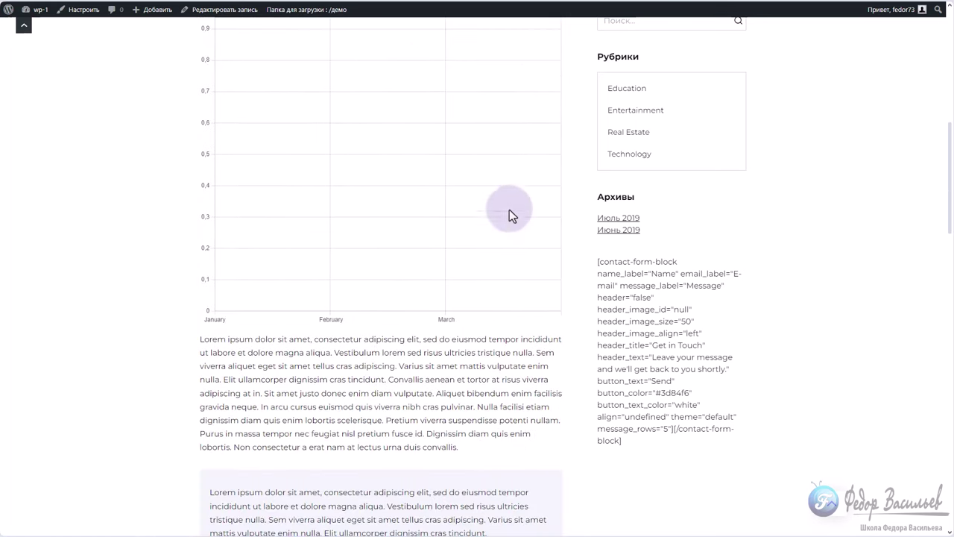
pyautogui.scroll(2, 287, 198)
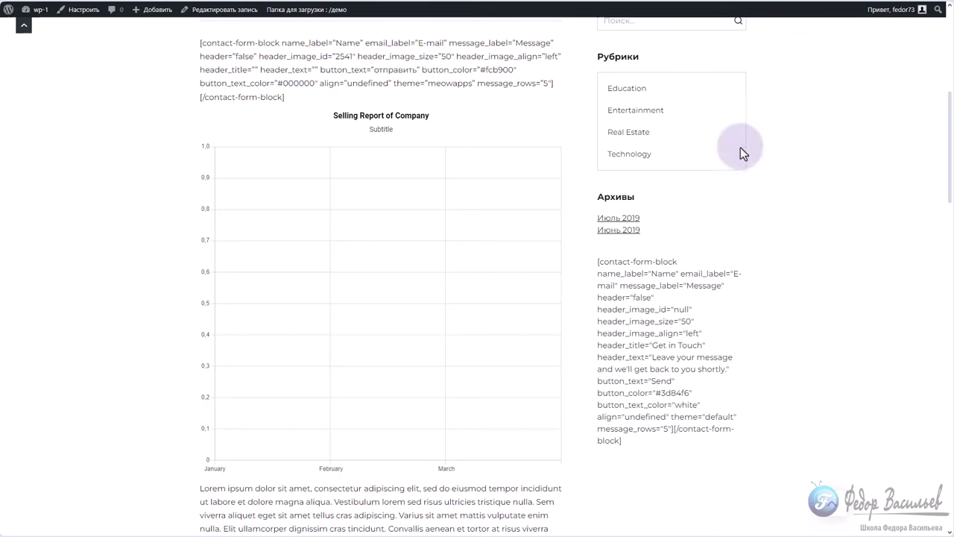
pyautogui.scroll(-1, 351, 241)
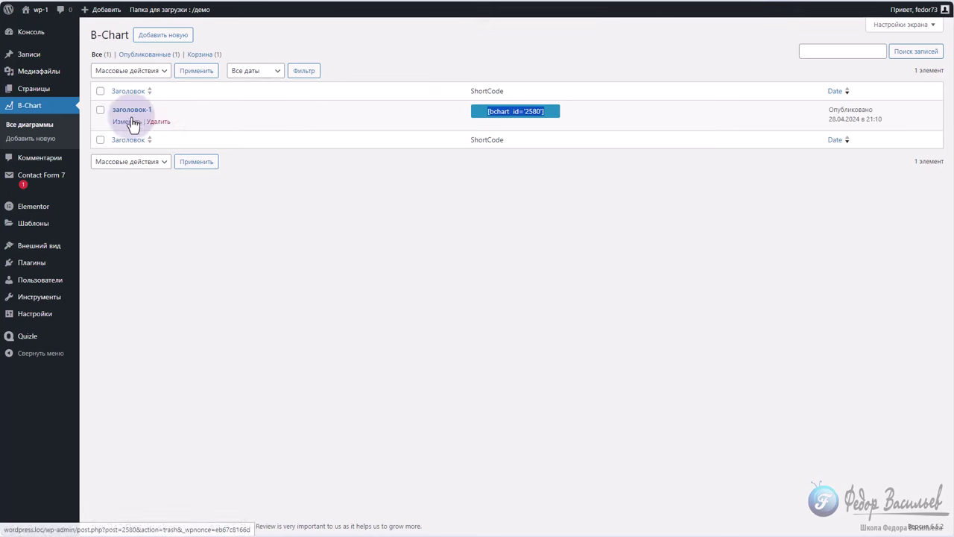
# Open the chart заголовок-1 for editing, set its width to 50%, update it and view it in the post.
pyautogui.click(128, 108)
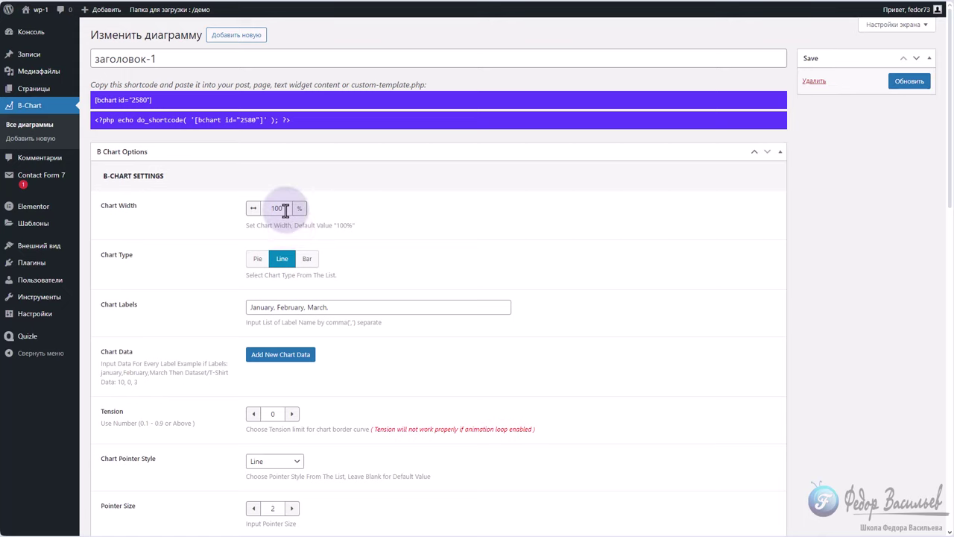
pyautogui.moveTo(287, 208); pyautogui.dragTo(270, 209)
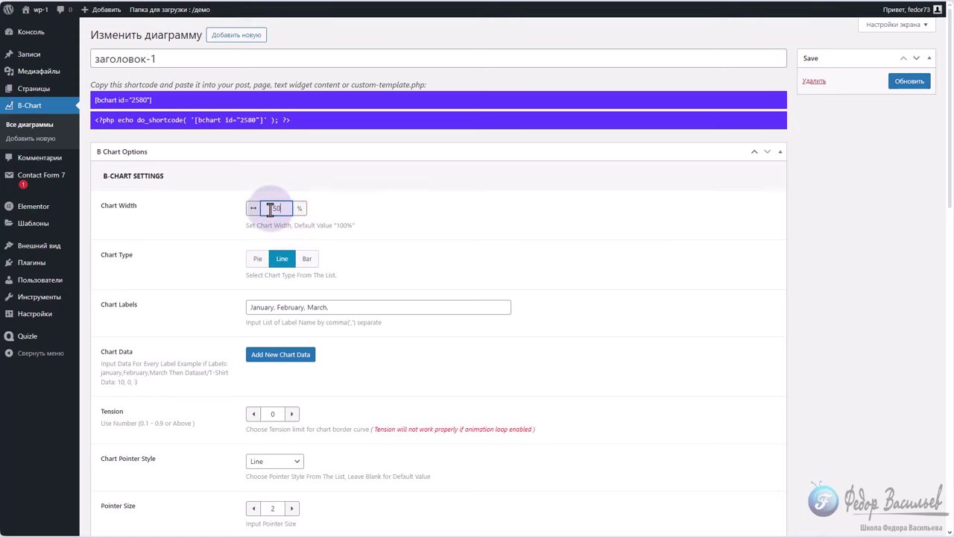
pyautogui.click(890, 81)
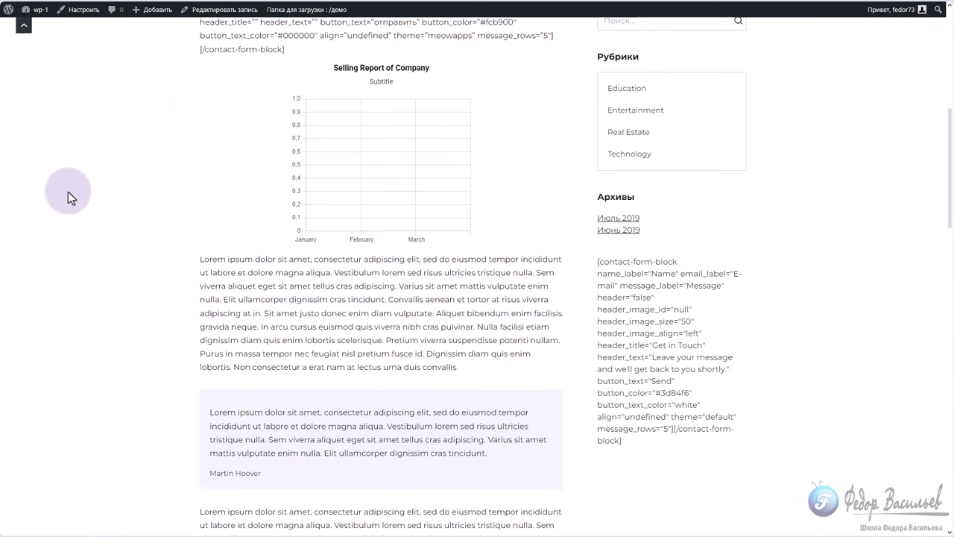
pyautogui.scroll(3, 68, 192)
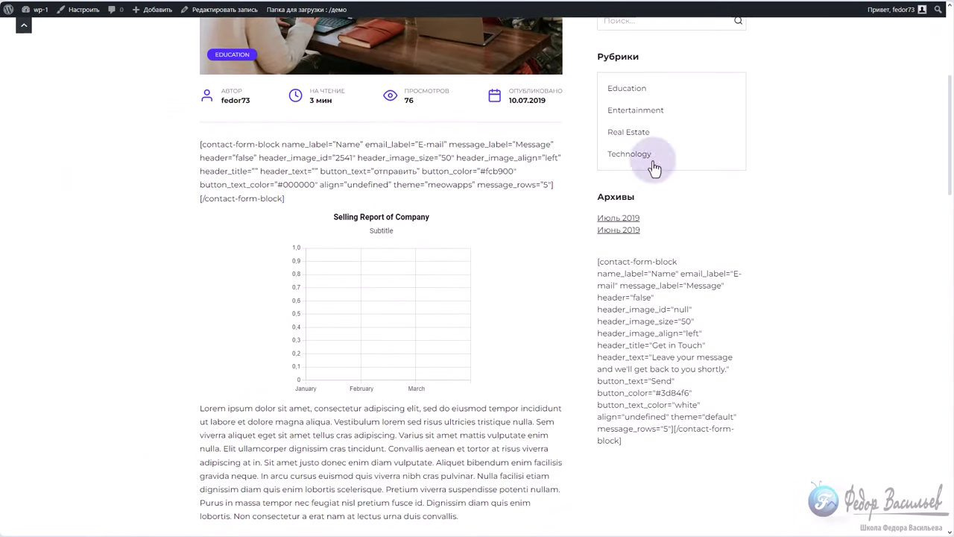
# Set the chart width to 100%, replace the chart labels with "Апрель, Май, Июнь, Июль" and update the chart.
pyautogui.click(745, 2)
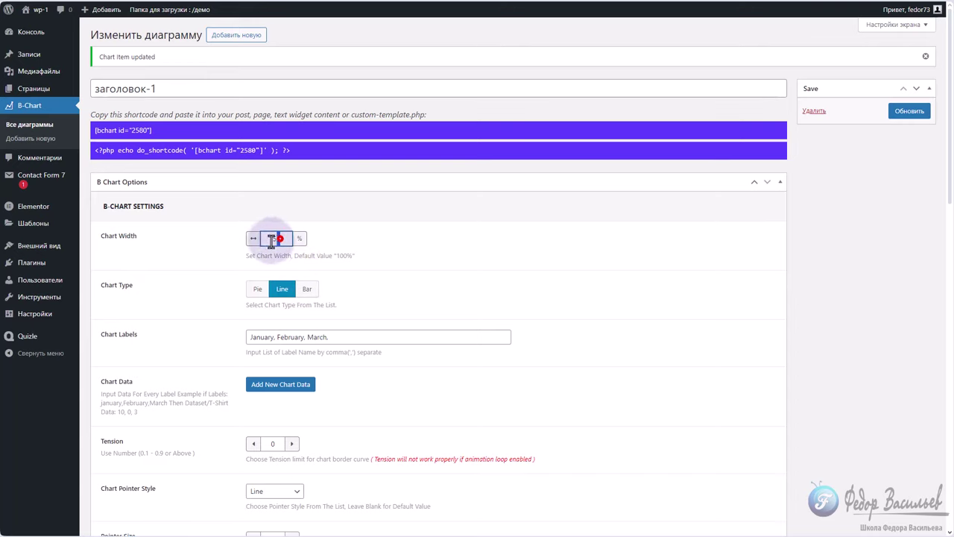
pyautogui.doubleClick(274, 239)
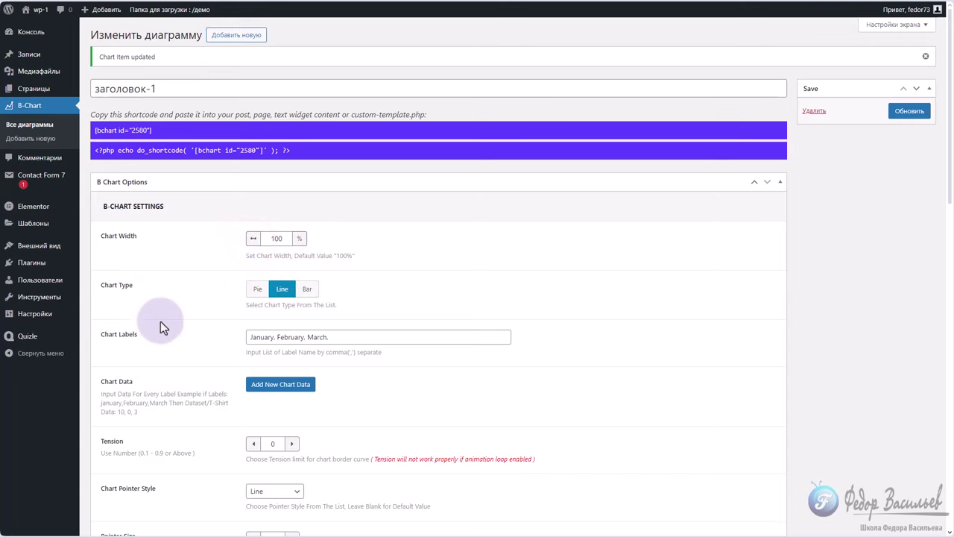
pyautogui.click(140, 288)
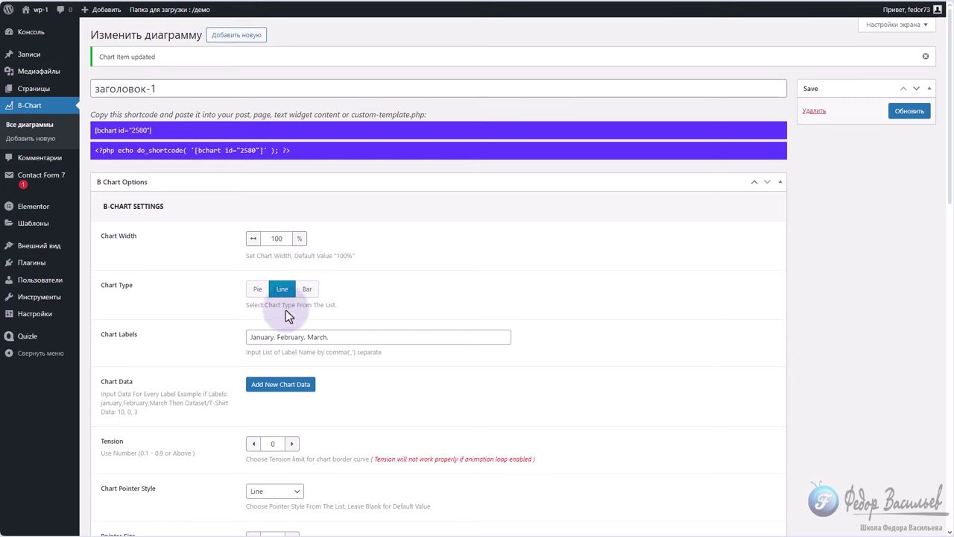
pyautogui.scroll(-2, 393, 276)
pyautogui.tripleClick(349, 238)
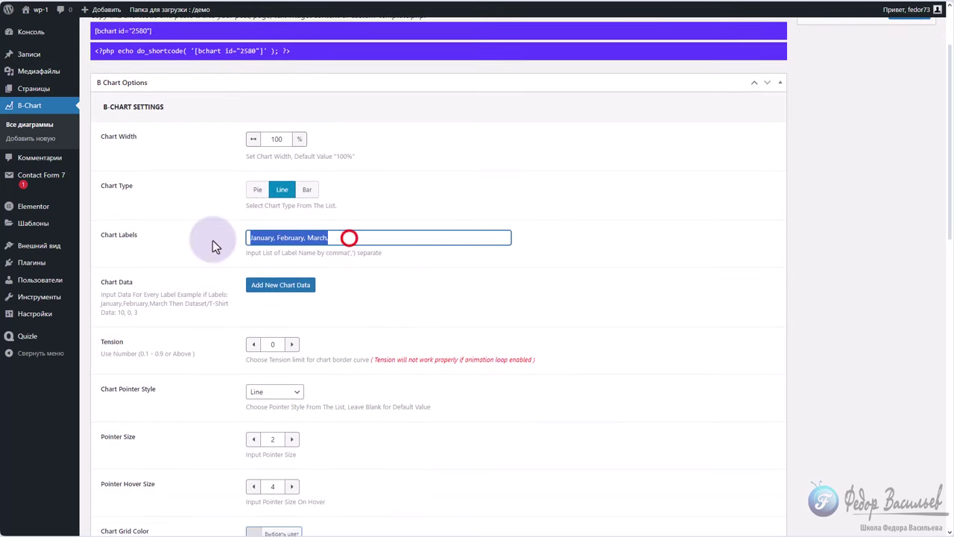
pyautogui.click(258, 239)
pyautogui.moveTo(363, 238); pyautogui.dragTo(179, 240)
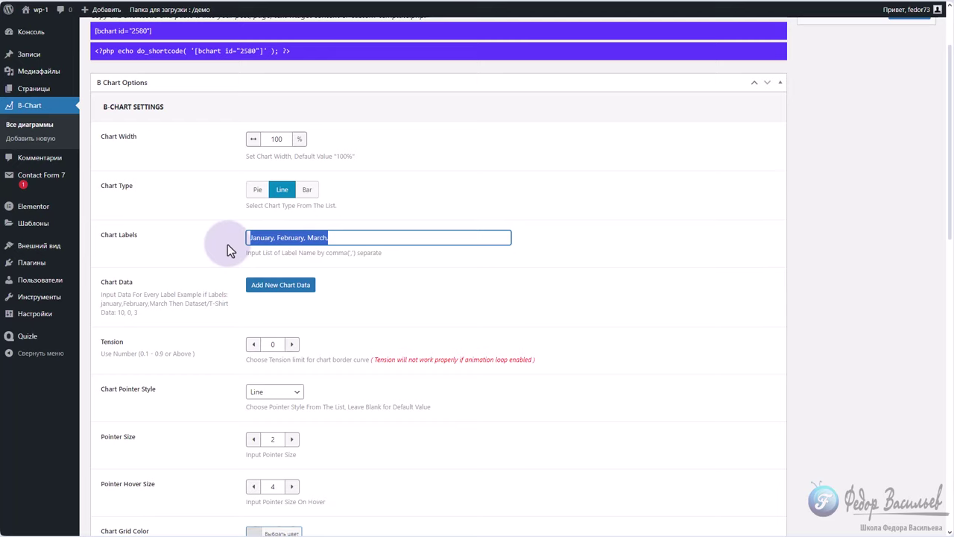
pyautogui.write('Апрель')
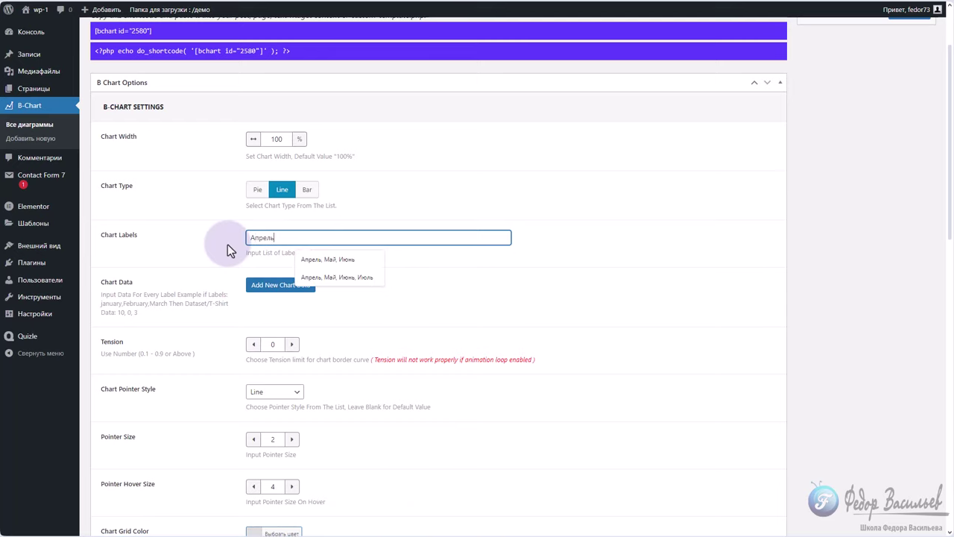
pyautogui.click(319, 279)
pyautogui.click(321, 279)
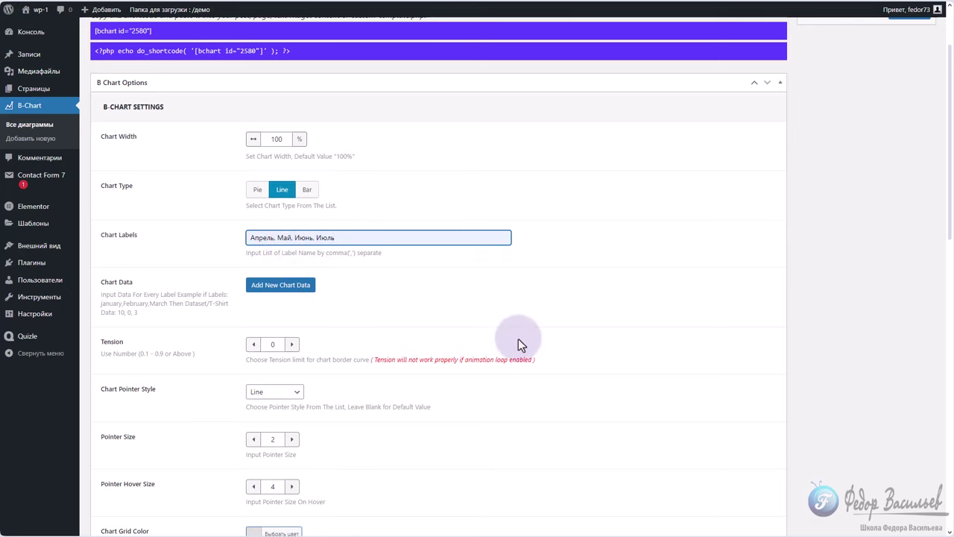
pyautogui.scroll(2, 518, 338)
pyautogui.click(921, 110)
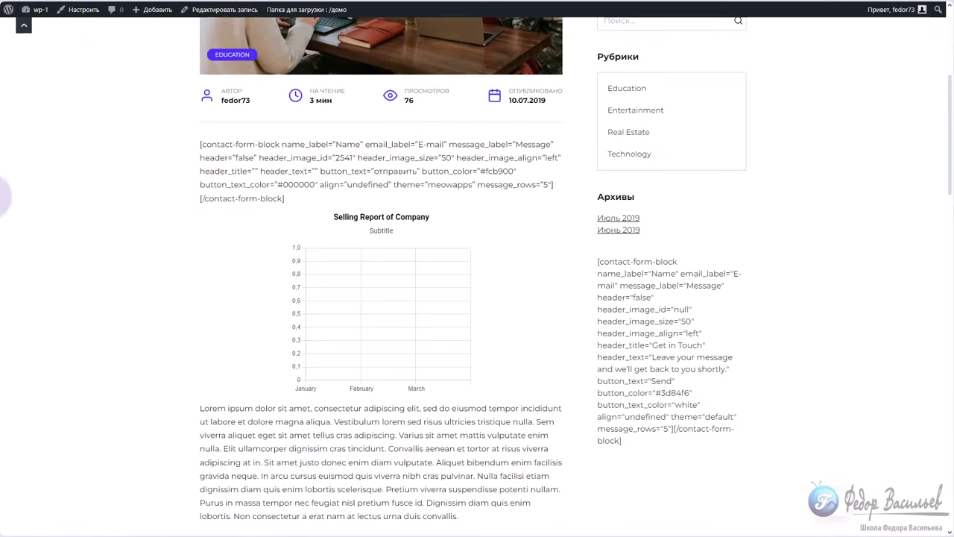
# Check the chart's width and month labels in the reloaded post.
pyautogui.scroll(-3, 66, 225)
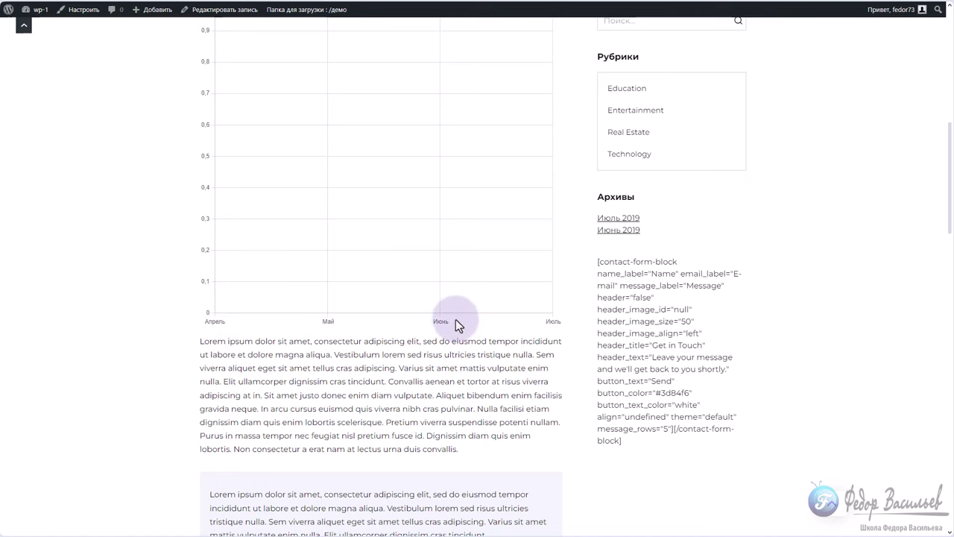
pyautogui.scroll(2, 519, 343)
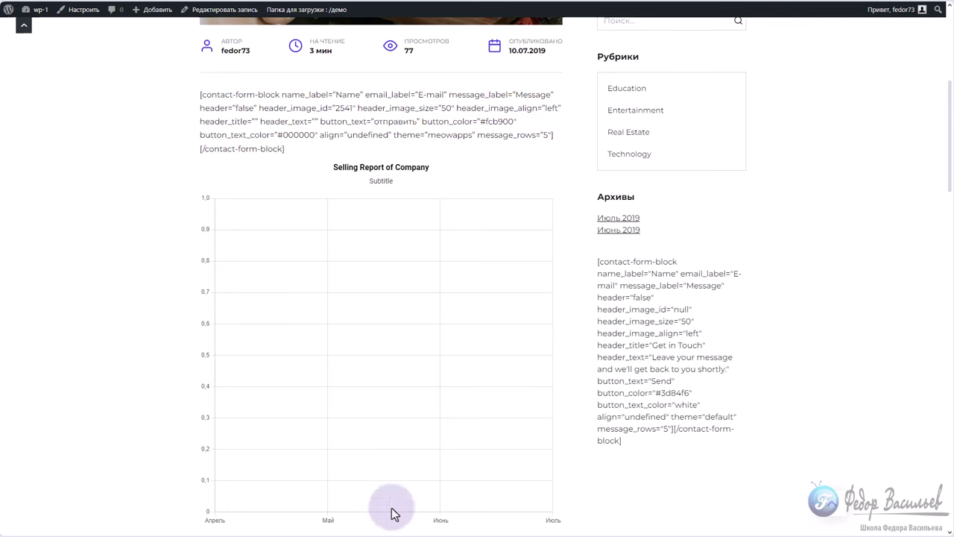
pyautogui.scroll(-1, 362, 281)
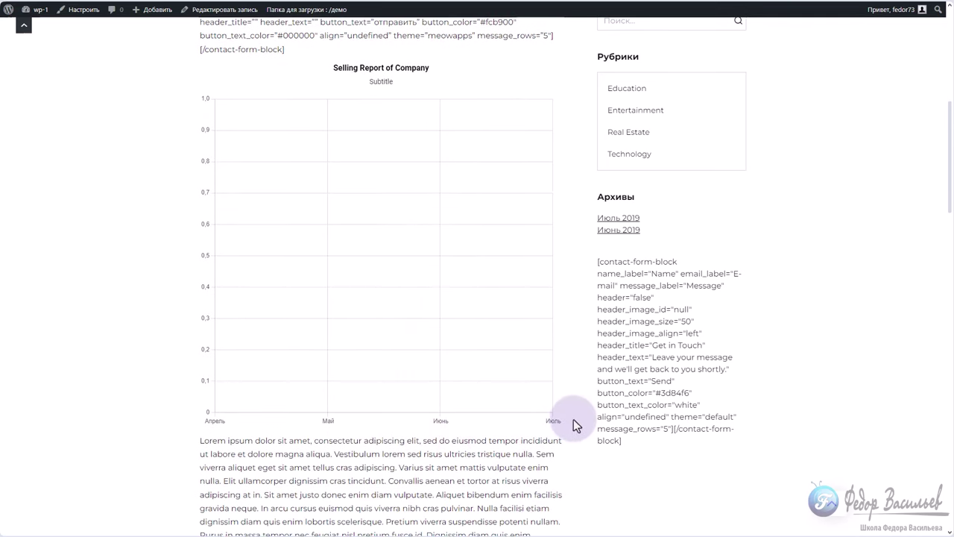
pyautogui.press('F5')
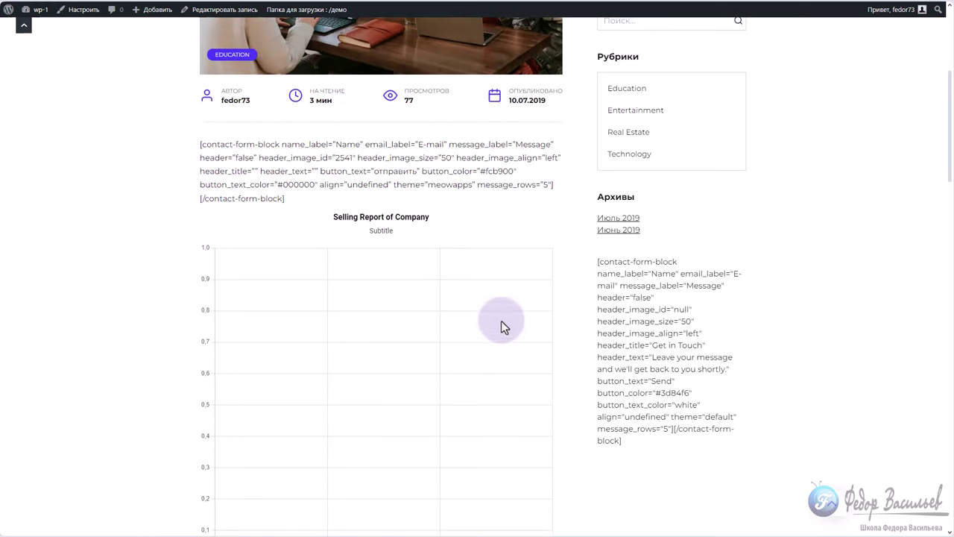
# Add a new chart data set to the chart and label it "демсо-1".
pyautogui.click(820, 5)
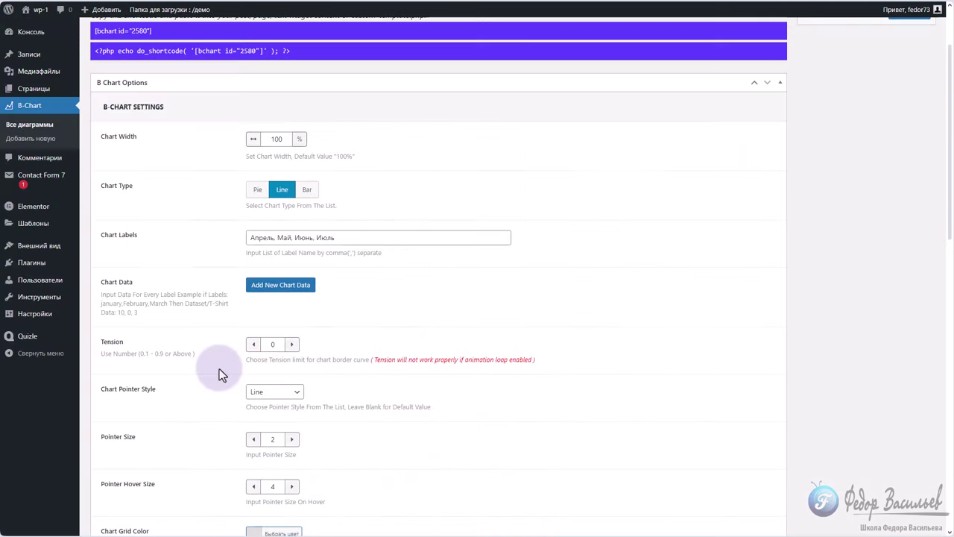
pyautogui.moveTo(133, 281); pyautogui.dragTo(103, 282)
pyautogui.click(196, 296)
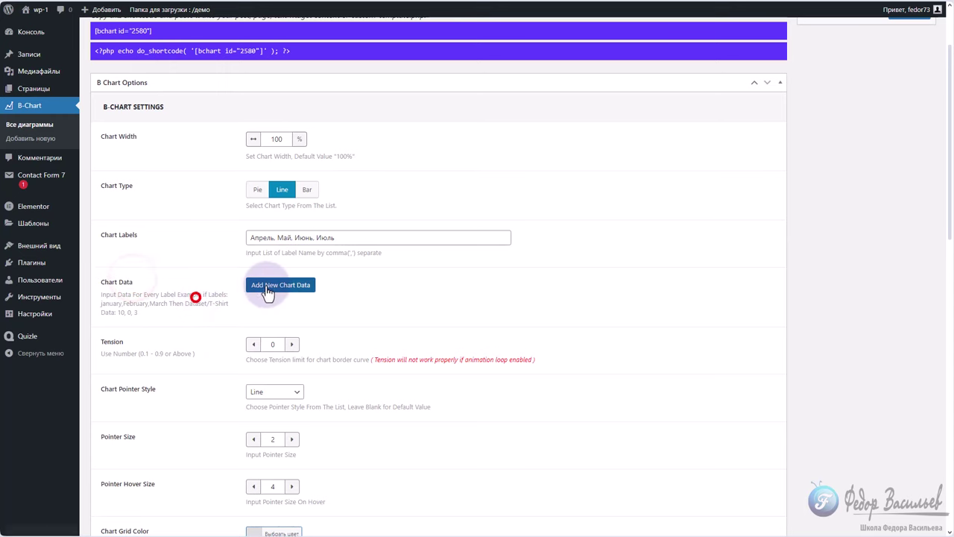
pyautogui.click(279, 286)
pyautogui.scroll(-2, 257, 297)
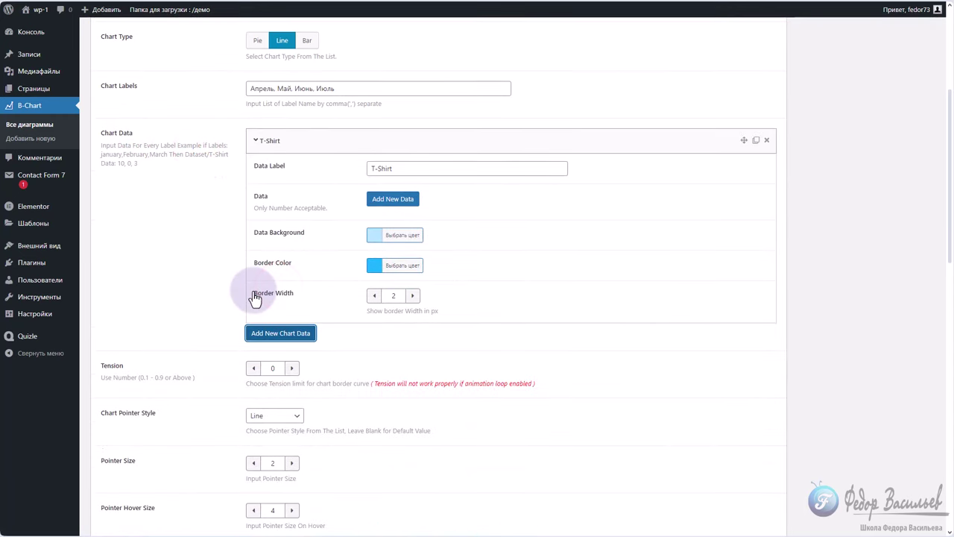
pyautogui.scroll(1, 257, 297)
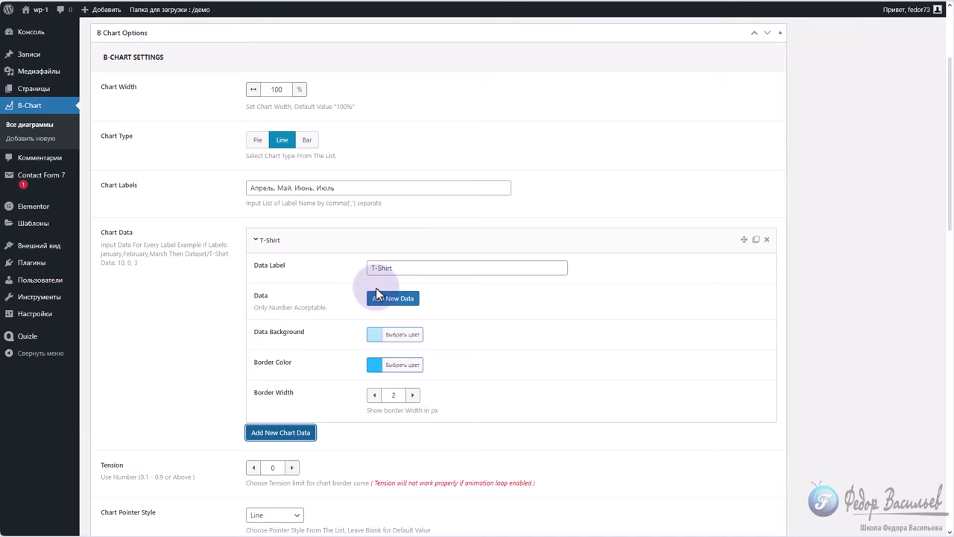
pyautogui.moveTo(404, 267); pyautogui.dragTo(335, 266)
pyautogui.write('демс')
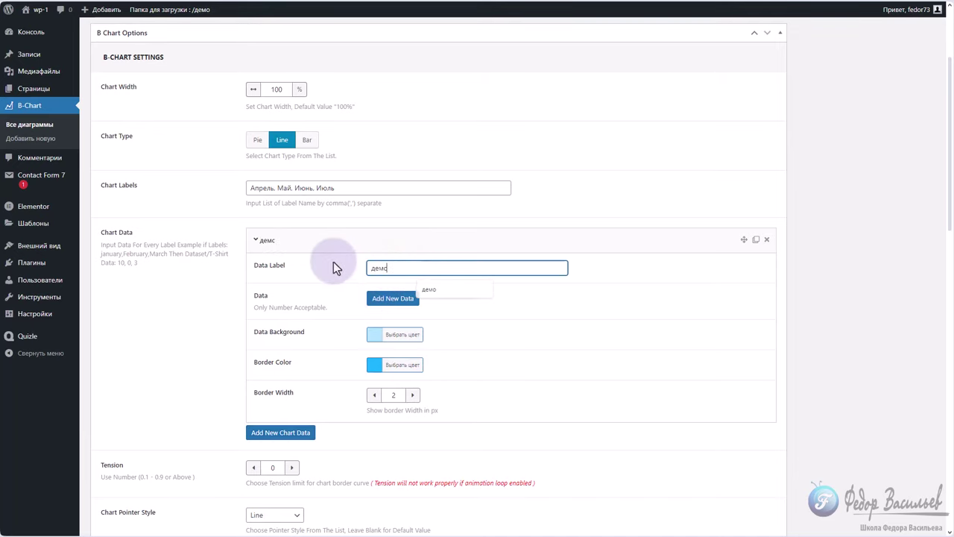
pyautogui.write('о-1')
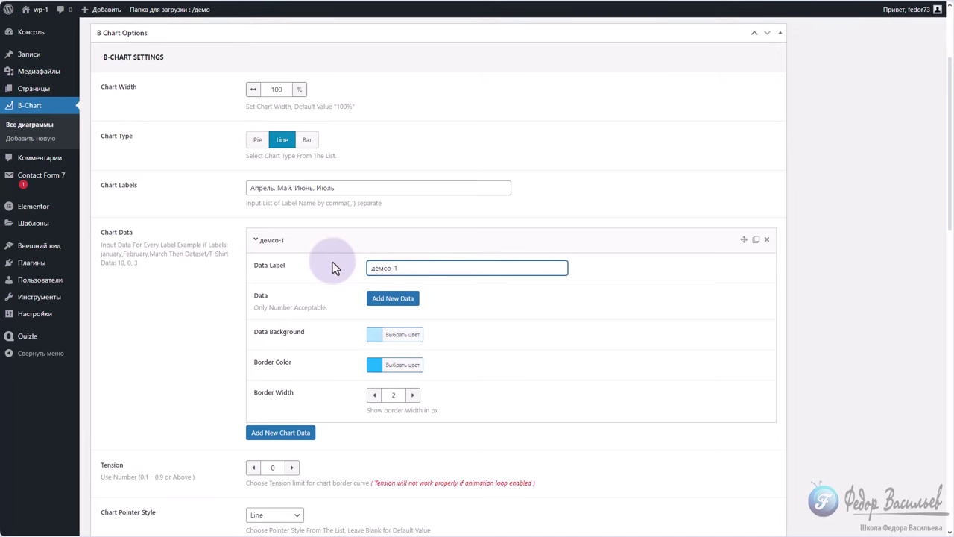
# Set the data background of the демсо-1 data set to fully opaque purple.
pyautogui.doubleClick(261, 295)
pyautogui.click(303, 331)
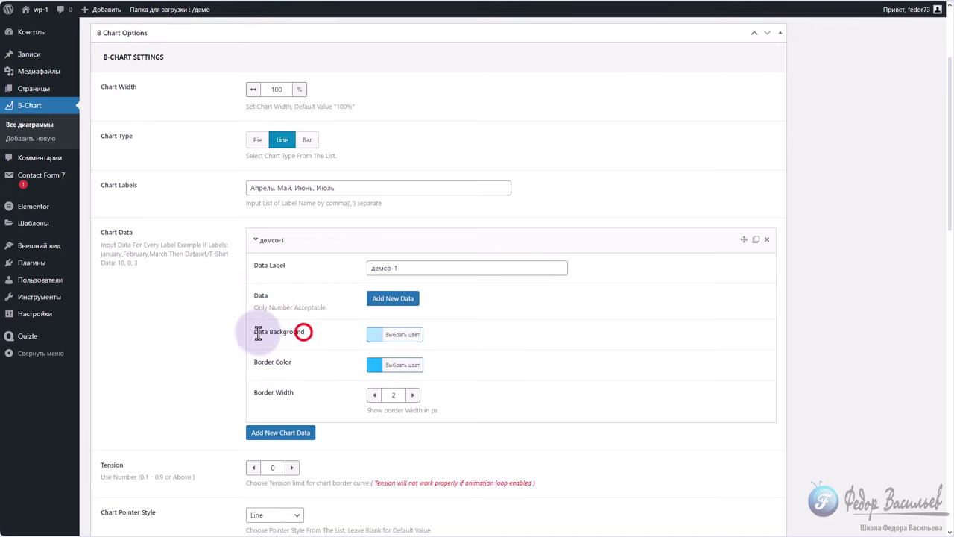
pyautogui.moveTo(262, 333); pyautogui.dragTo(302, 335)
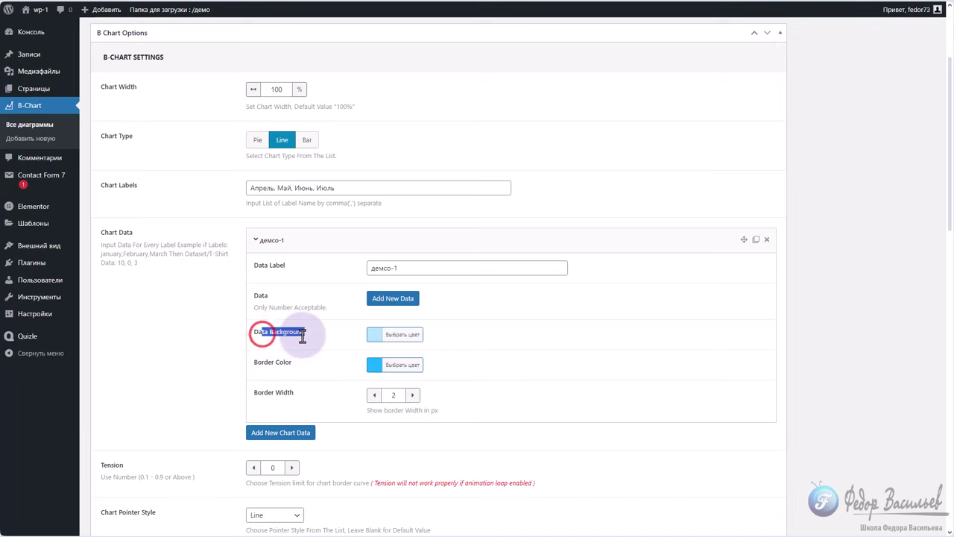
pyautogui.click(298, 336)
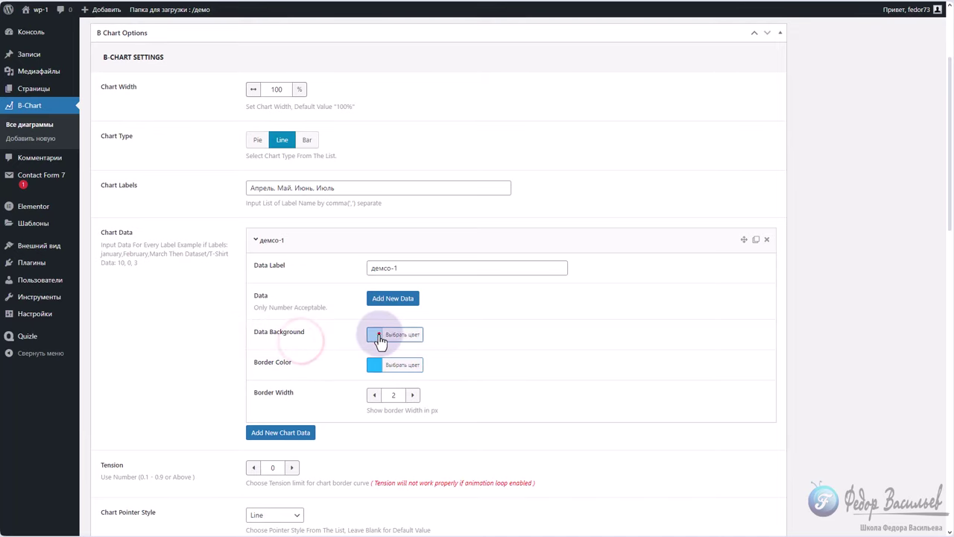
pyautogui.click(380, 339)
pyautogui.click(458, 447)
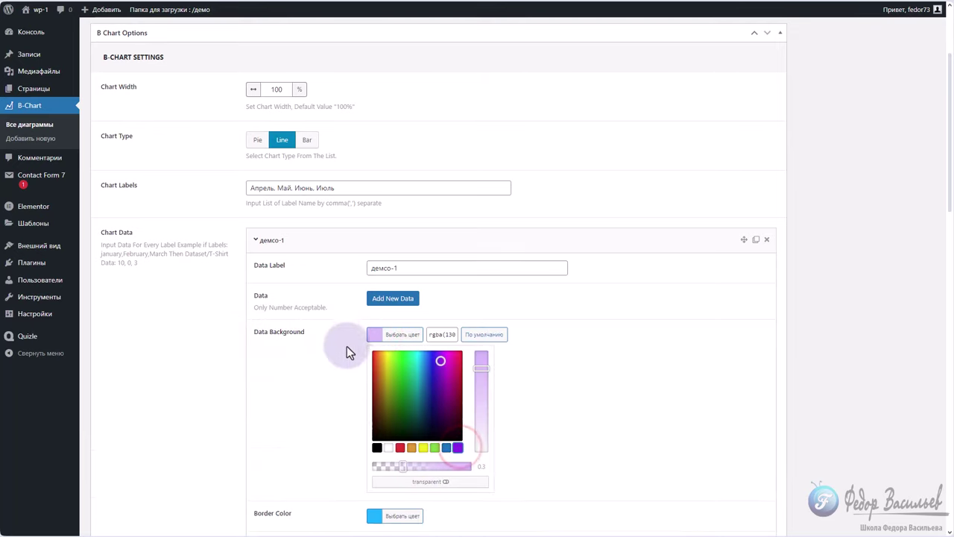
pyautogui.click(483, 355)
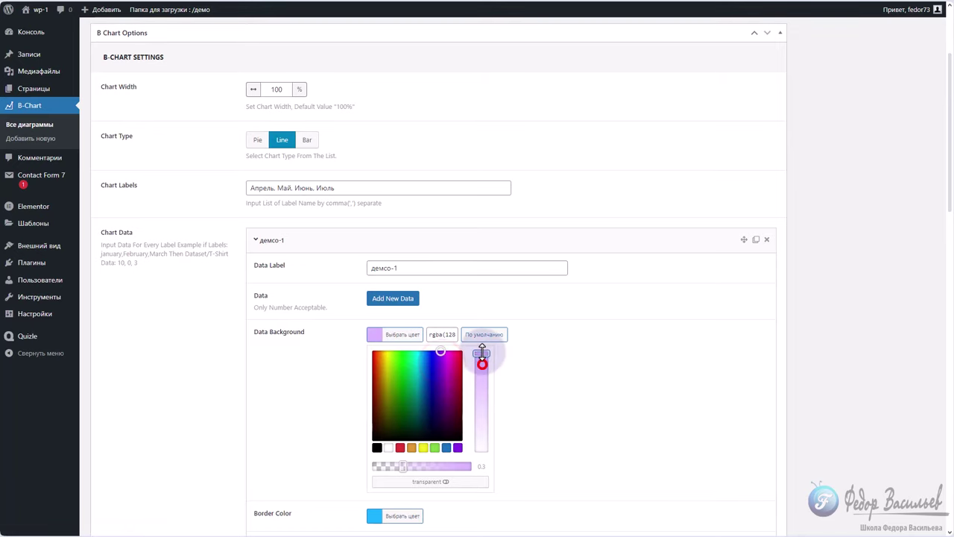
pyautogui.moveTo(403, 467); pyautogui.dragTo(477, 469)
pyautogui.click(557, 341)
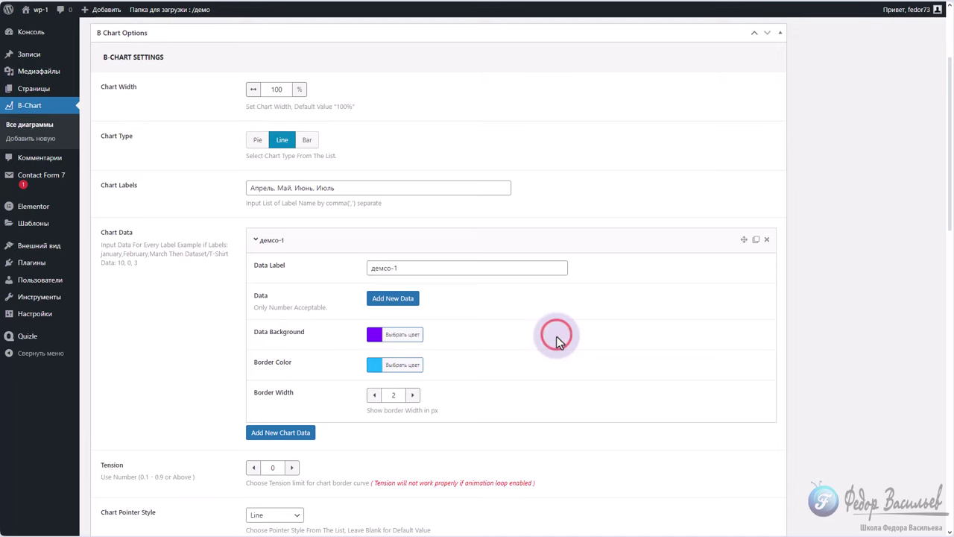
# Set the border color of the демсо-1 data set to yellow and increase its opacity.
pyautogui.click(374, 365)
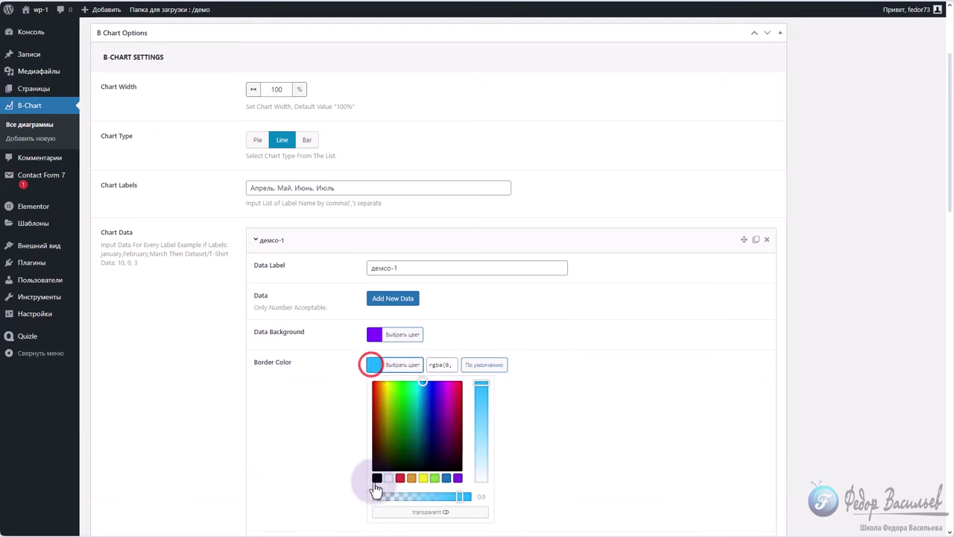
pyautogui.click(422, 479)
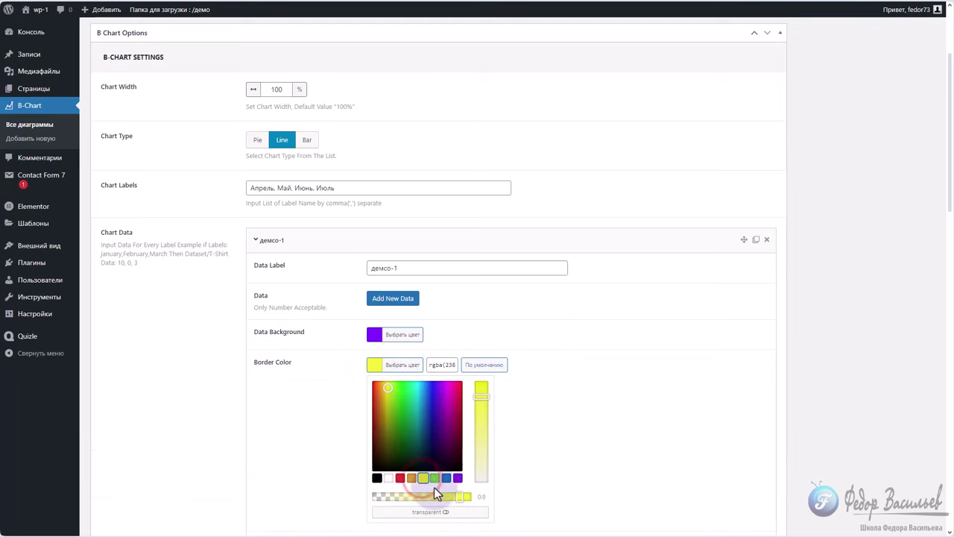
pyautogui.click(463, 496)
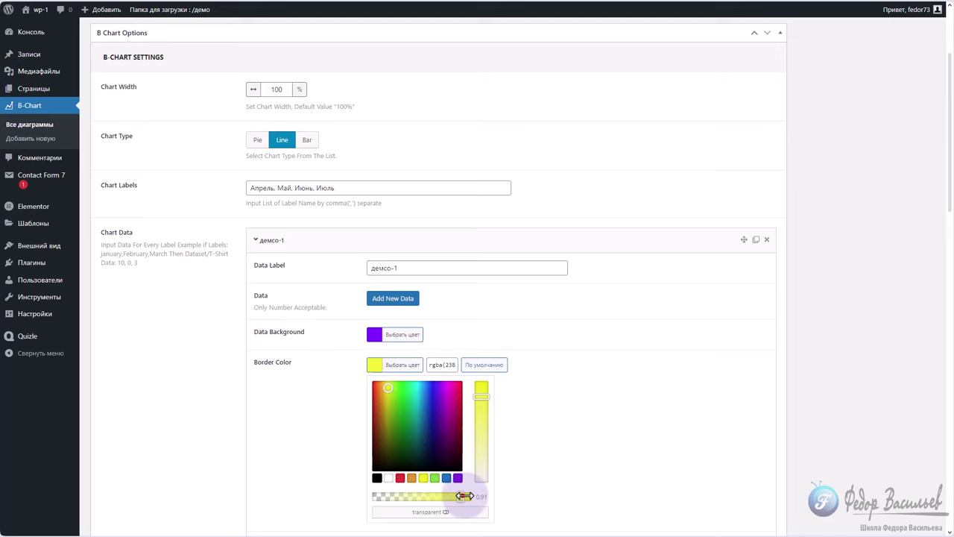
pyautogui.click(553, 356)
# Set the border width of the демсо-1 data set to 5 px and update the chart.
pyautogui.doubleClick(293, 395)
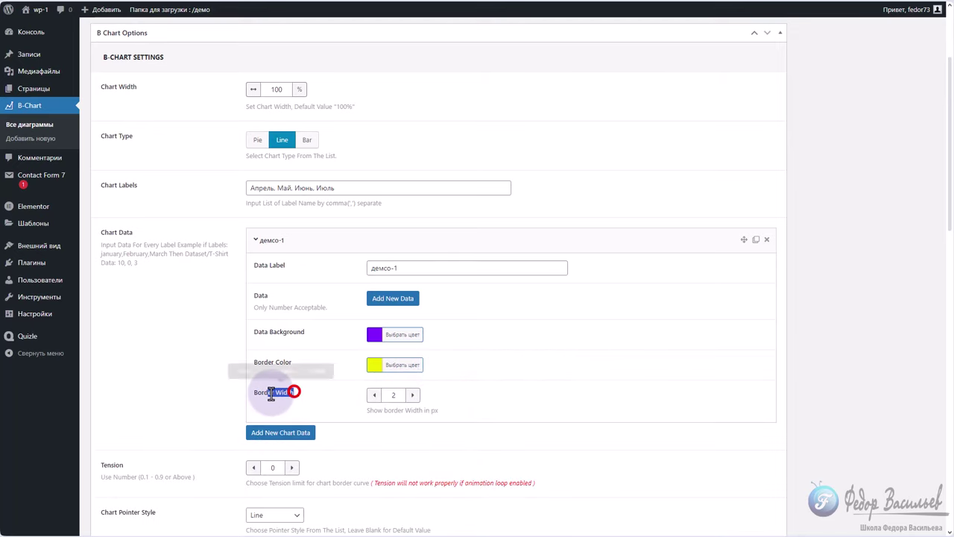
pyautogui.click(412, 395)
pyautogui.click(413, 395)
pyautogui.click(413, 395)
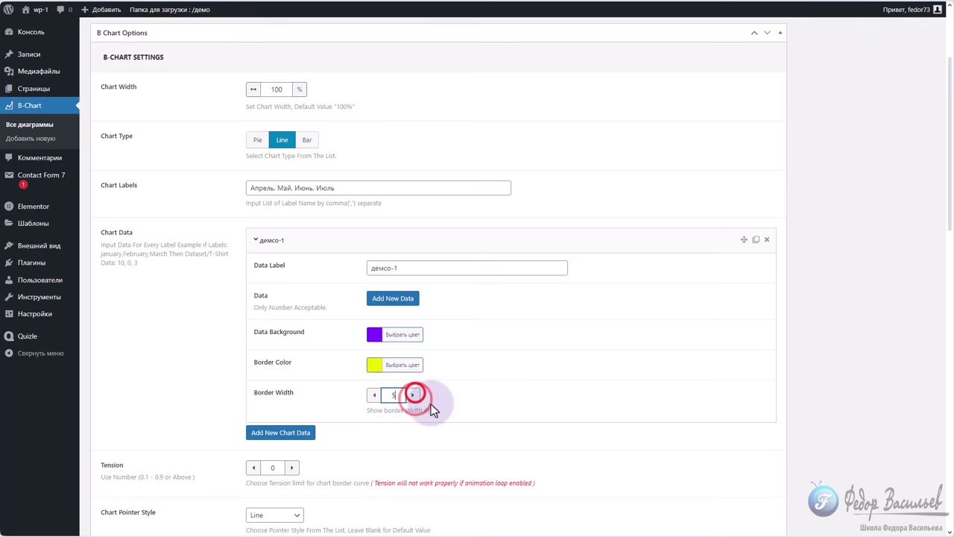
pyautogui.scroll(2, 446, 393)
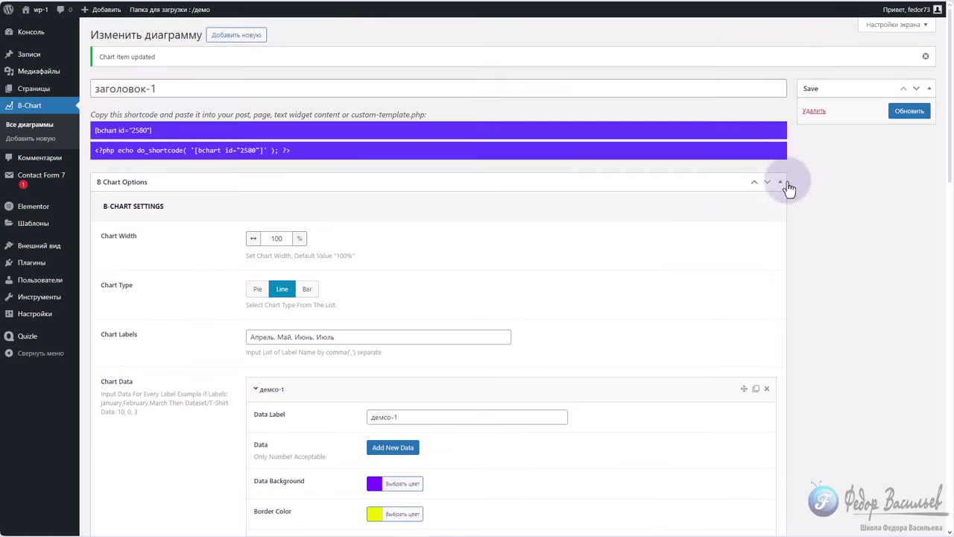
pyautogui.click(909, 111)
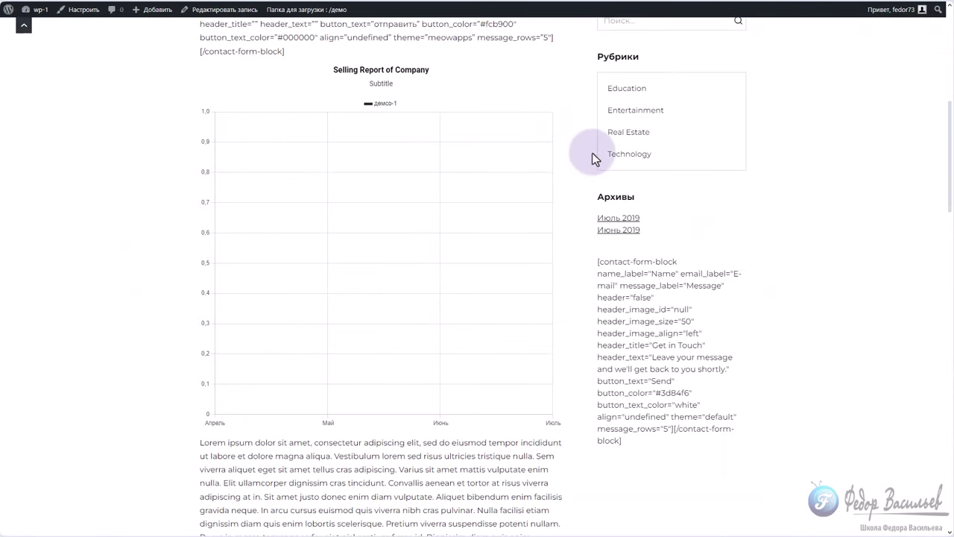
pyautogui.click(558, 204)
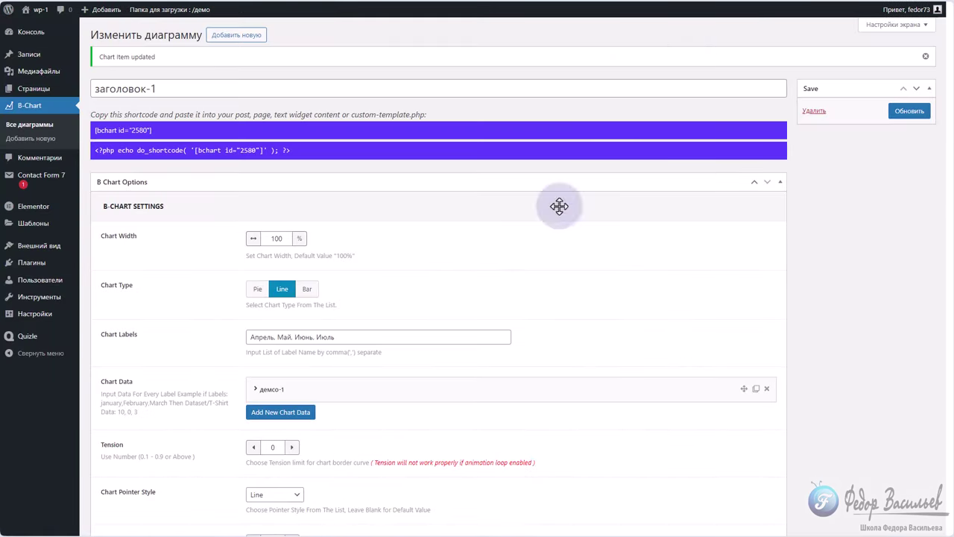
# Expand the демсо-1 data set and add three data entries to it.
pyautogui.scroll(-4, 340, 243)
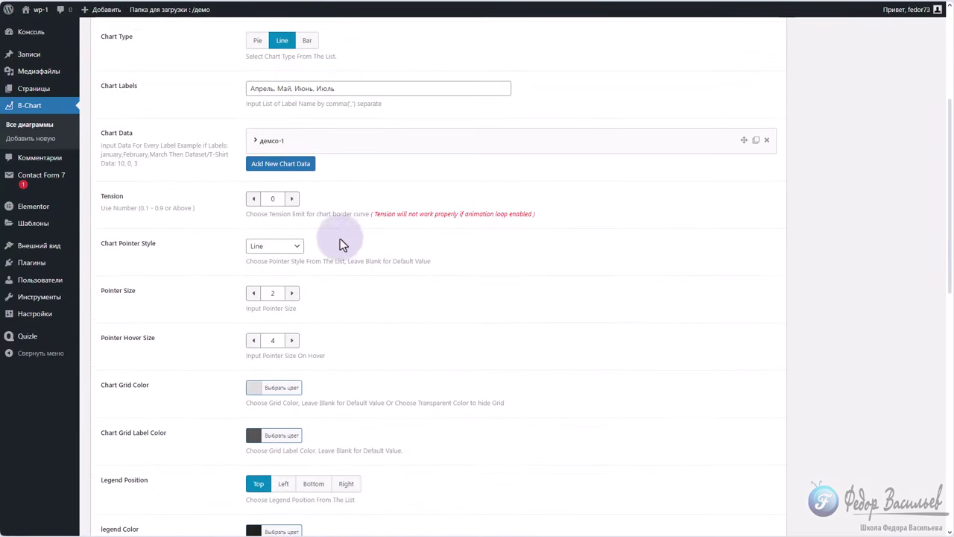
pyautogui.click(266, 141)
pyautogui.click(267, 140)
pyautogui.click(263, 139)
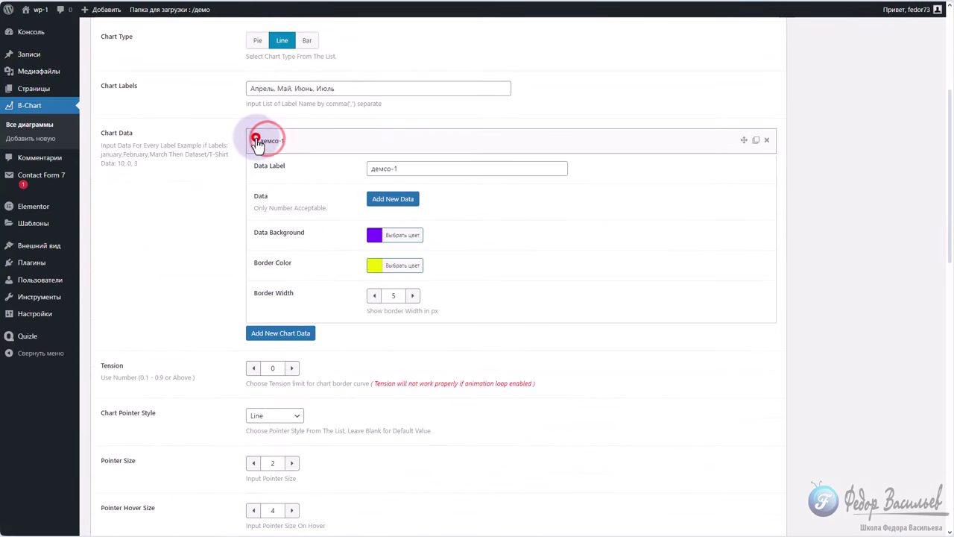
pyautogui.click(267, 146)
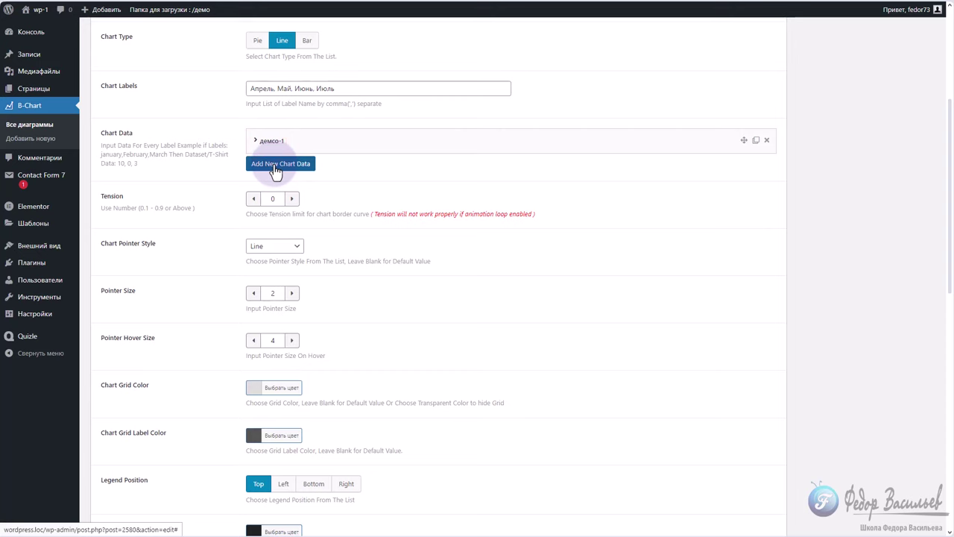
pyautogui.click(255, 141)
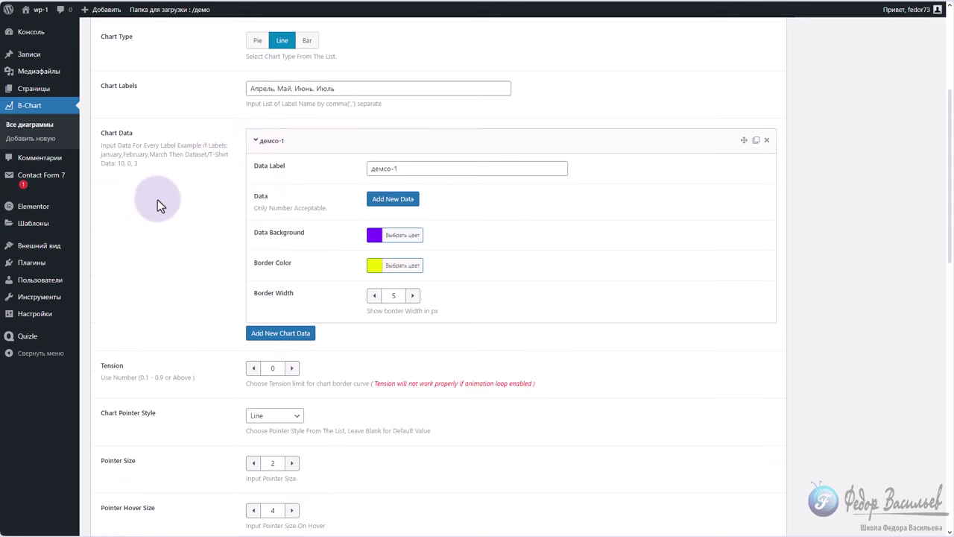
pyautogui.click(370, 199)
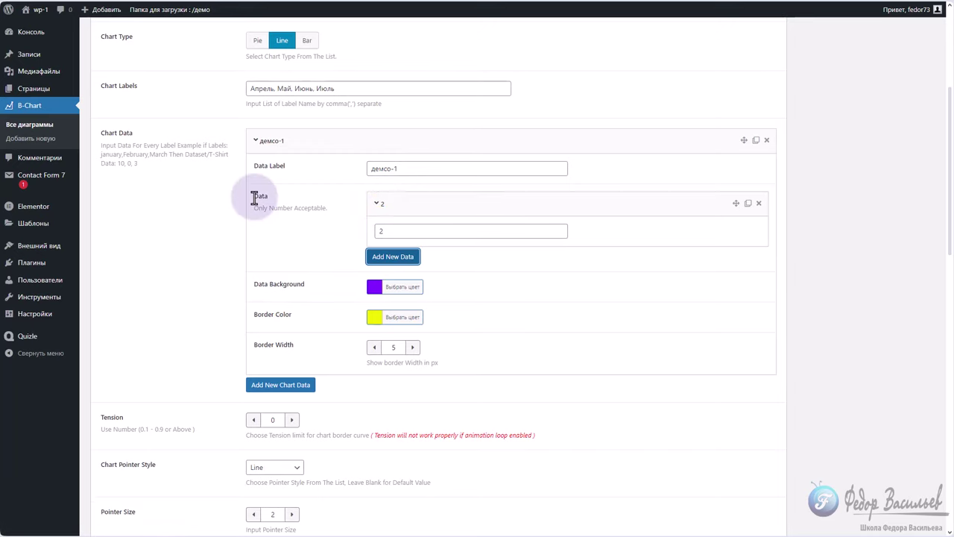
pyautogui.click(409, 260)
pyautogui.click(409, 260)
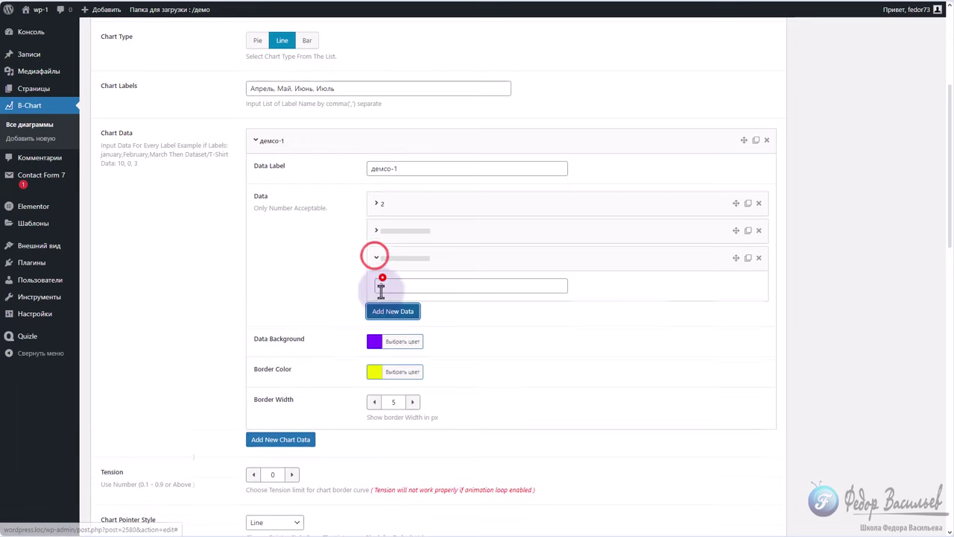
# Set the three data entries of the демсо-1 data set to 0, 1 and 2.
pyautogui.click(375, 203)
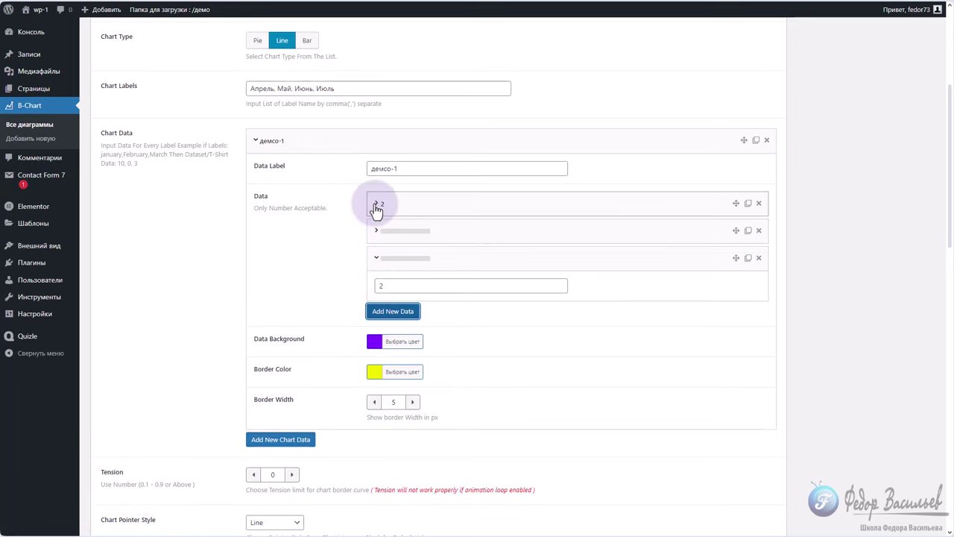
pyautogui.doubleClick(391, 230)
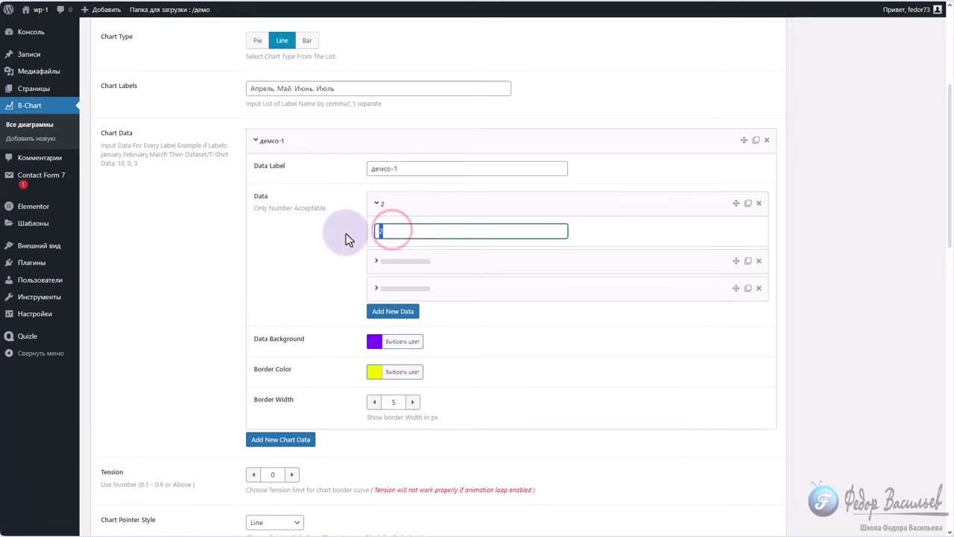
pyautogui.write('0')
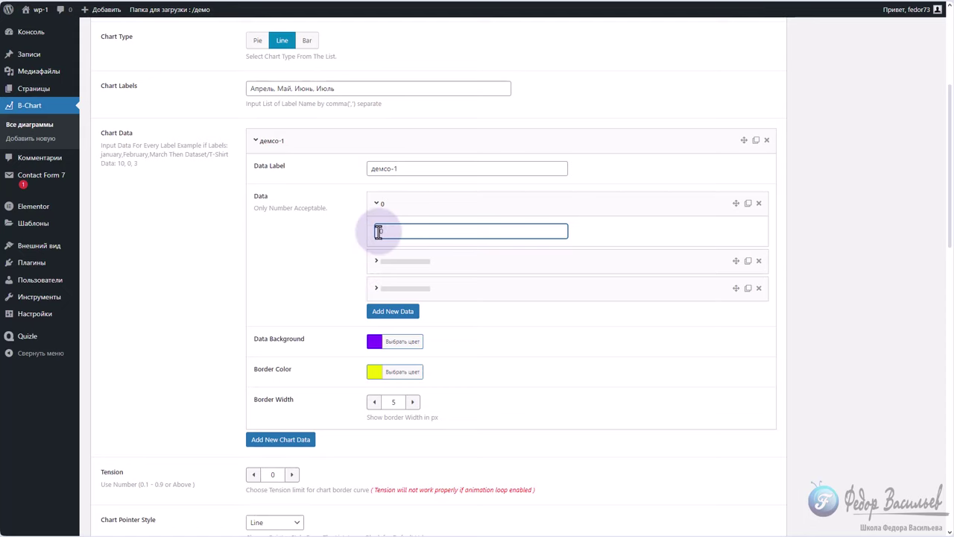
pyautogui.click(389, 261)
pyautogui.doubleClick(390, 258)
pyautogui.write('1')
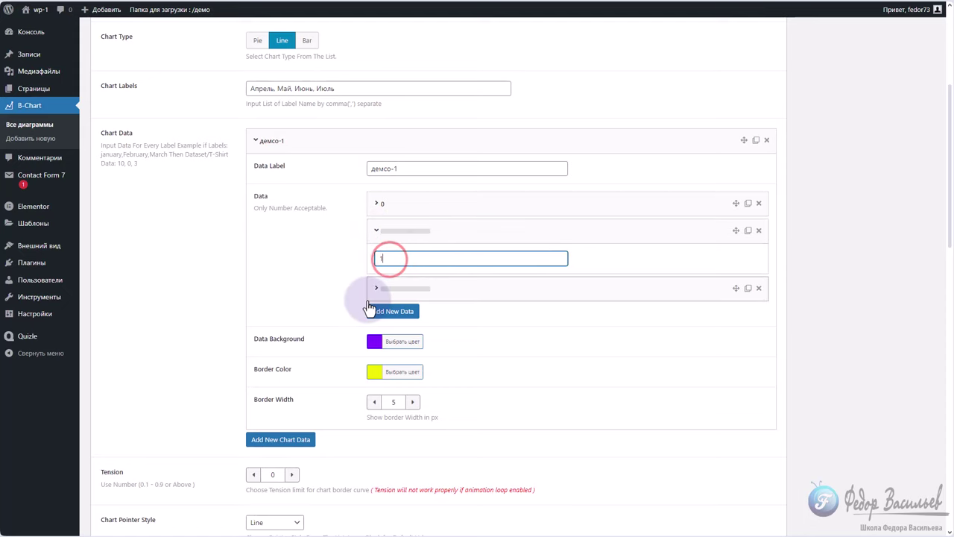
pyautogui.click(388, 287)
pyautogui.click(387, 287)
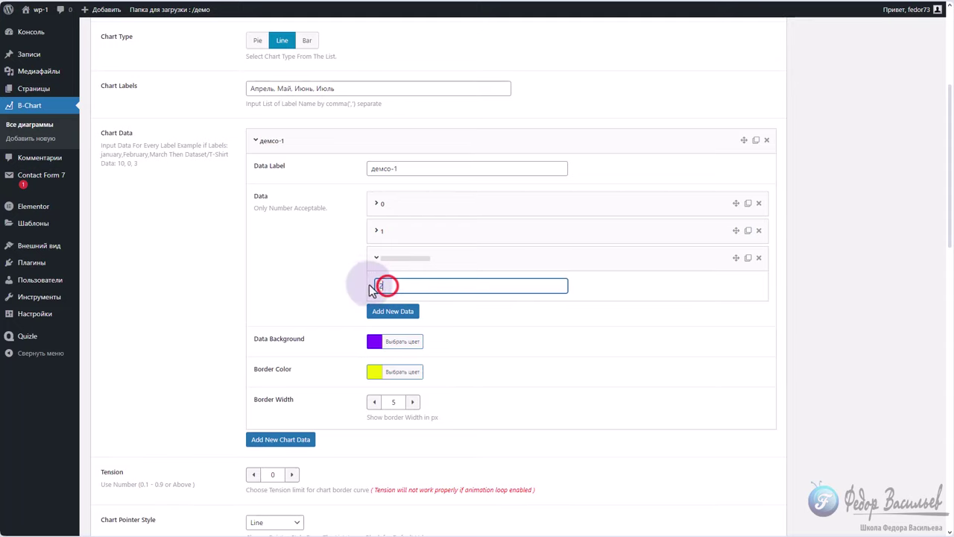
# Update the chart and check the plotted line in the post.
pyautogui.scroll(5, 447, 293)
pyautogui.click(909, 110)
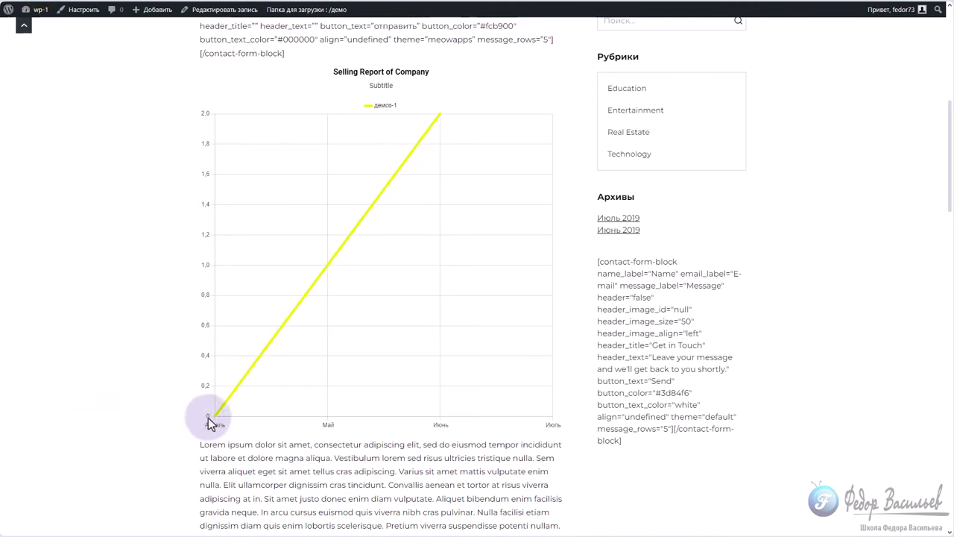
pyautogui.click(198, 114)
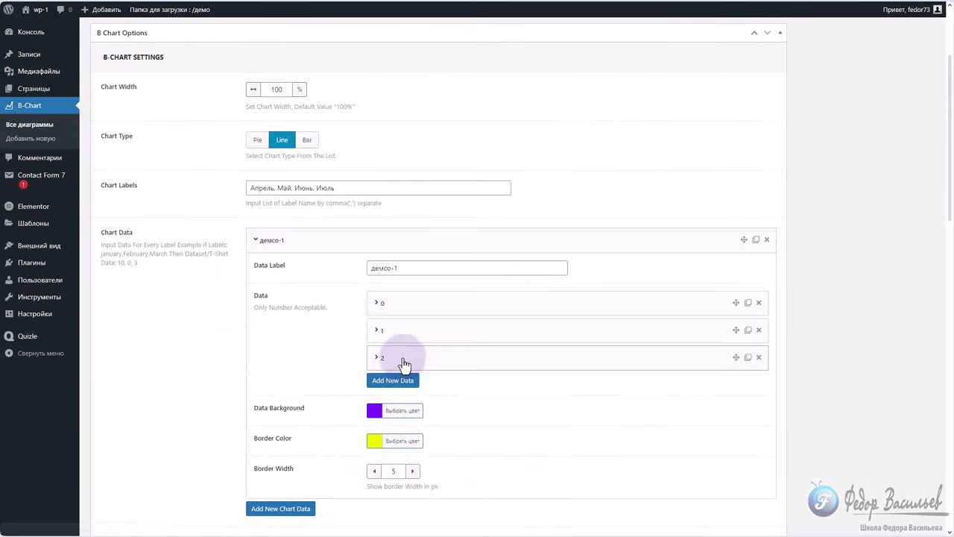
# Set the third data entry of the демсо-1 data set to 7, update the chart and inspect its points in the post.
pyautogui.click(378, 358)
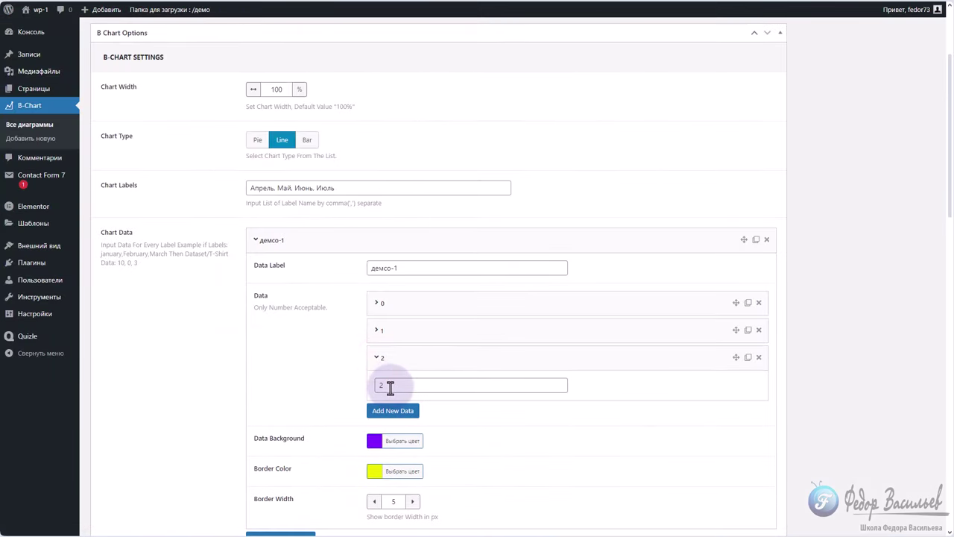
pyautogui.click(386, 385)
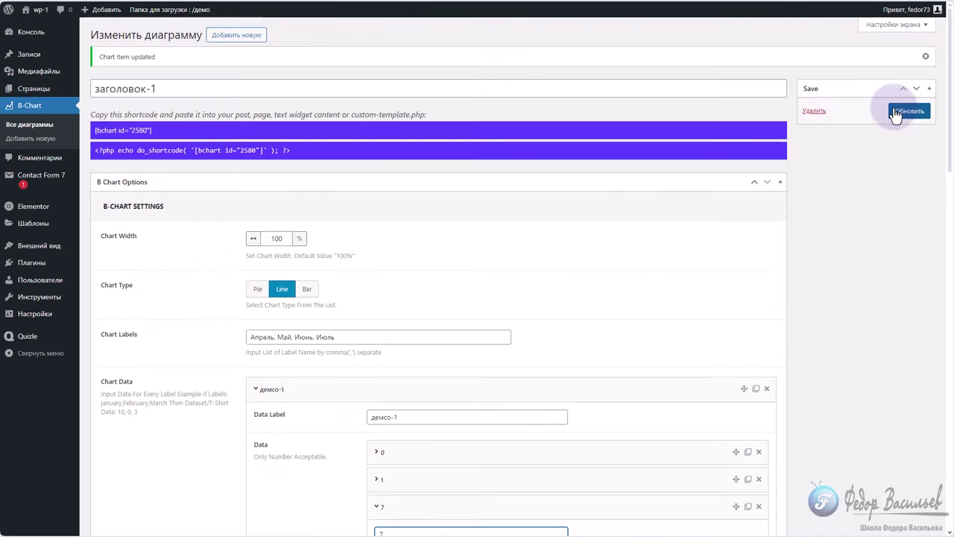
pyautogui.click(902, 111)
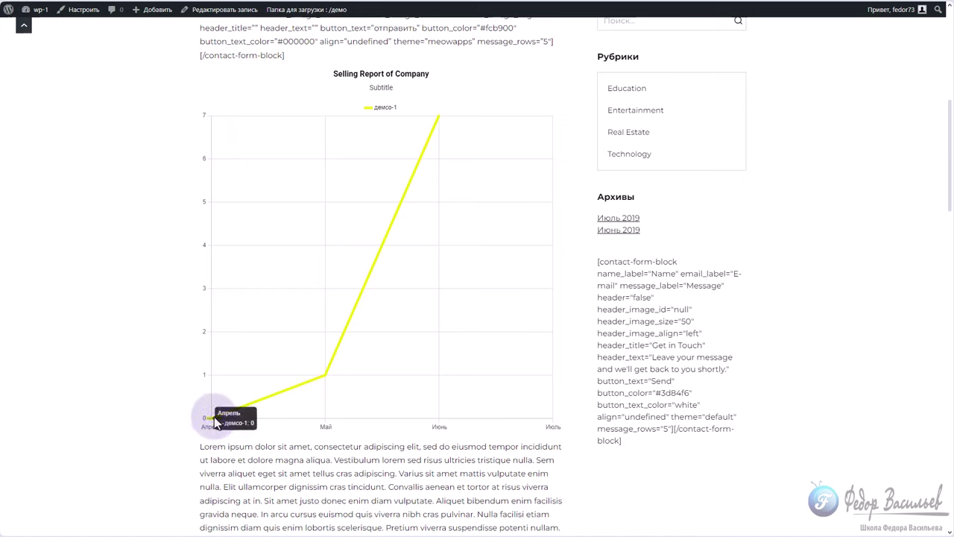
pyautogui.moveTo(324, 375)
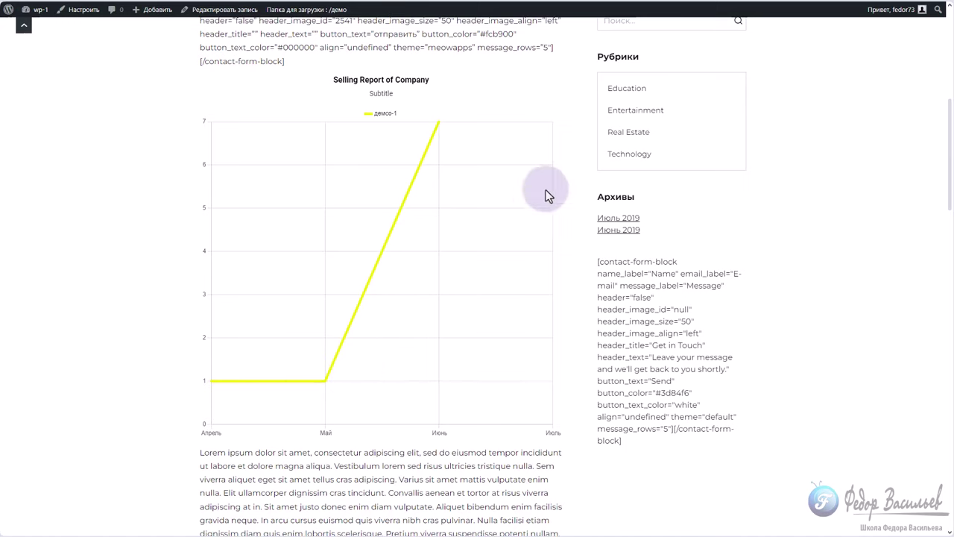
# Return to the chart settings, change the chart type to Bar and update the chart.
pyautogui.hotkey('ctrl', 'Tab')
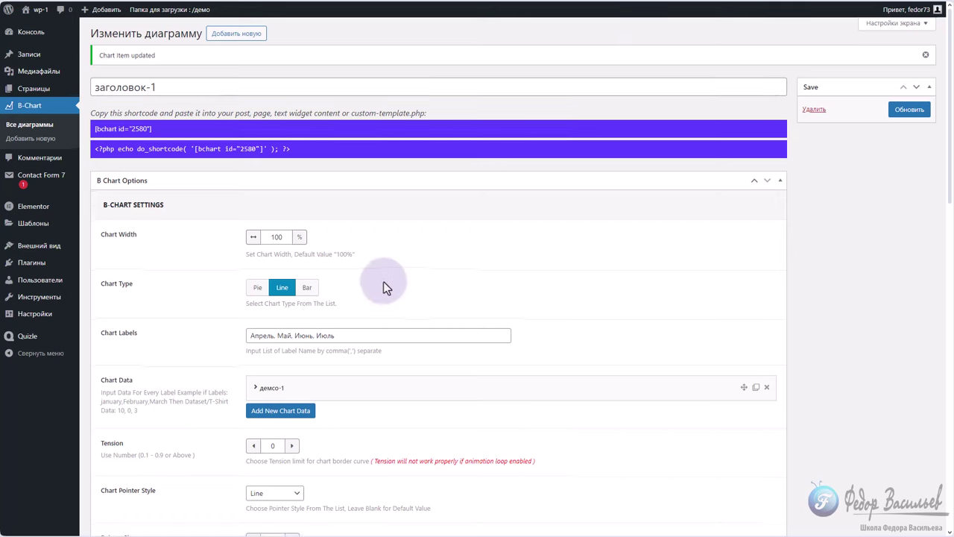
pyautogui.scroll(-2, 383, 281)
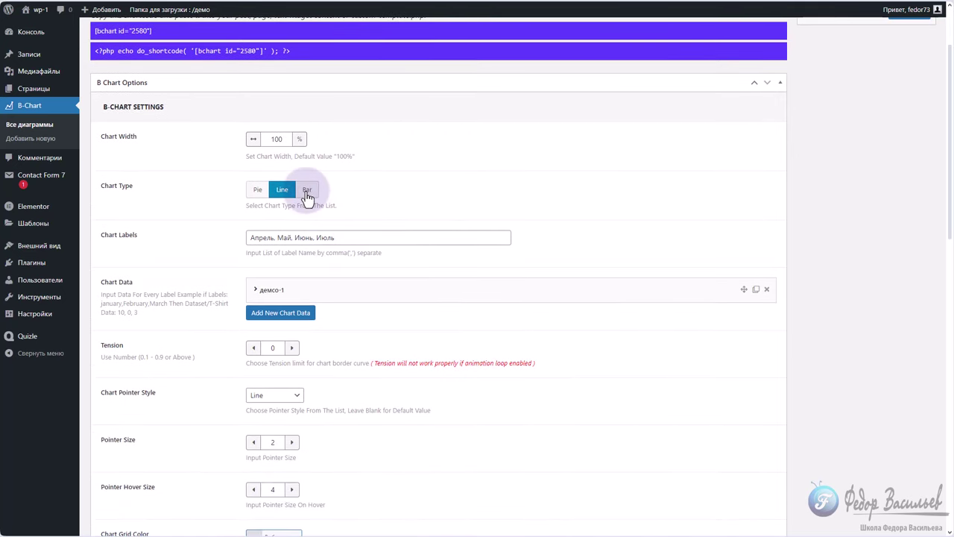
pyautogui.click(307, 190)
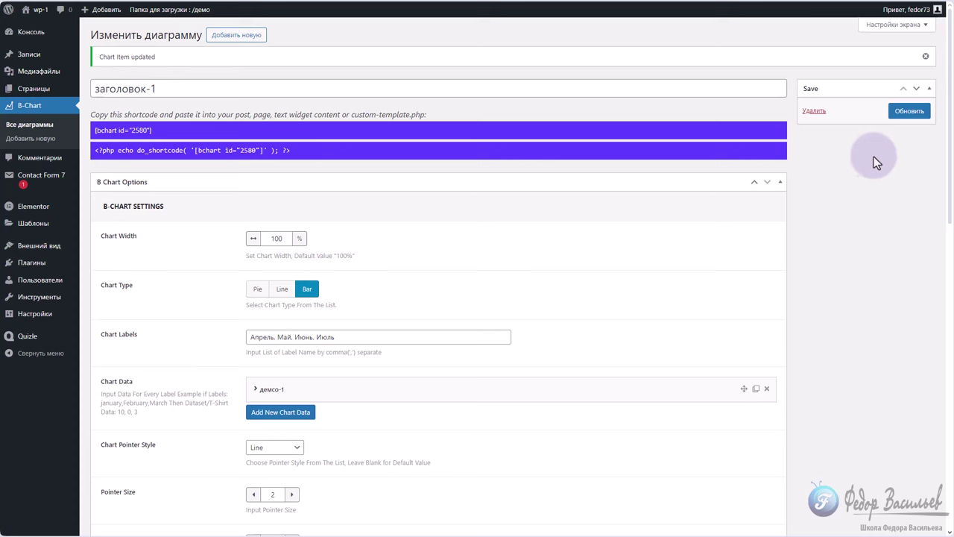
pyautogui.click(909, 110)
# Examine the bar chart in the reloaded post and compare its monthly bars with the демсо-1 data entries.
pyautogui.hotkey('ctrl', 'Tab')
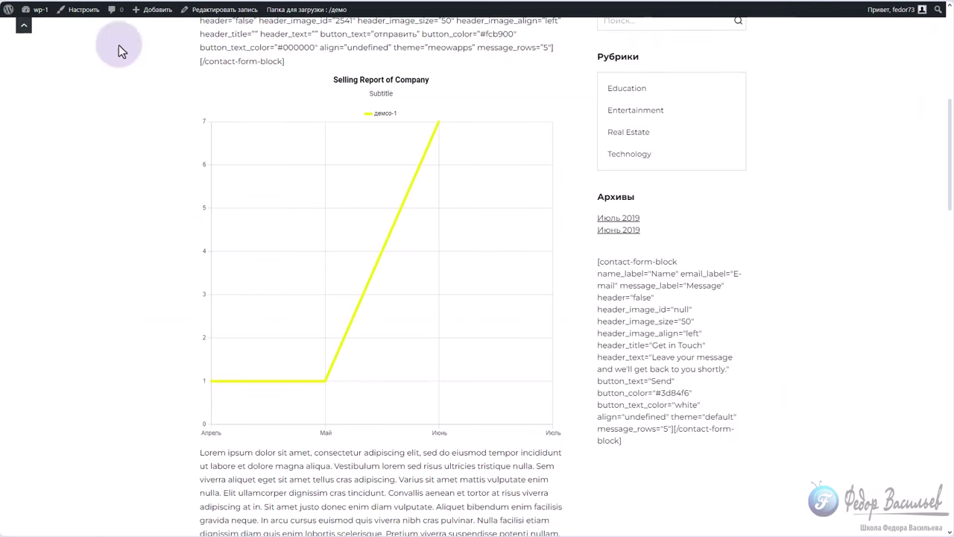
pyautogui.press('F5')
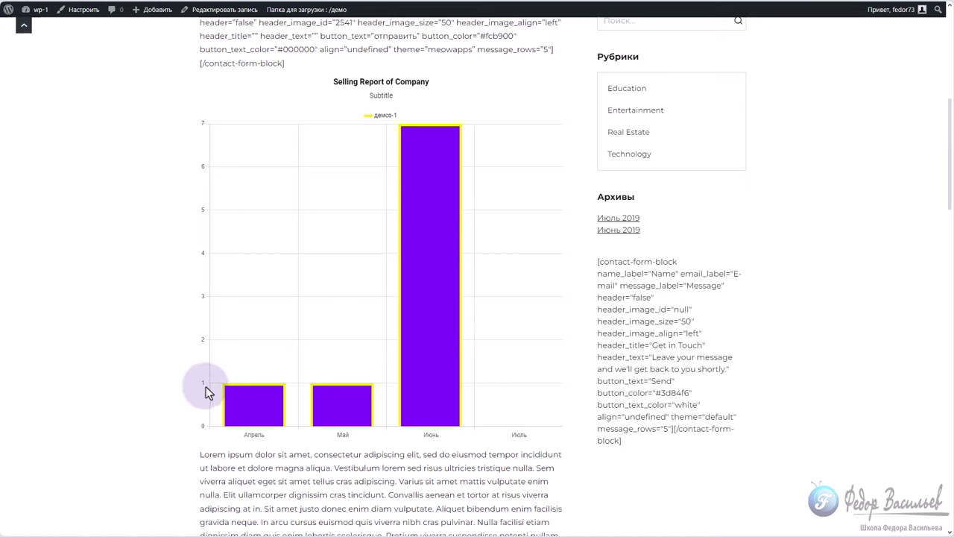
pyautogui.moveTo(233, 389)
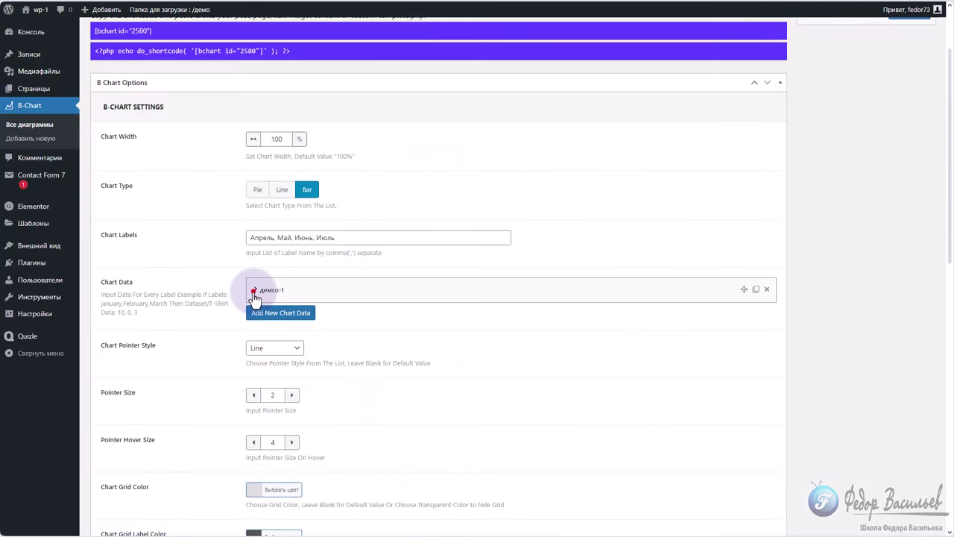
pyautogui.click(256, 289)
pyautogui.click(380, 381)
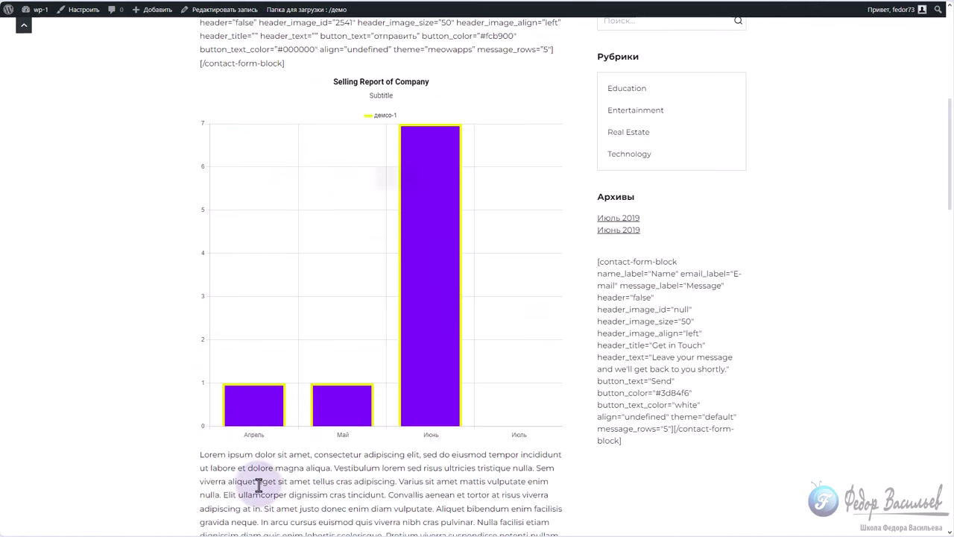
pyautogui.moveTo(367, 398)
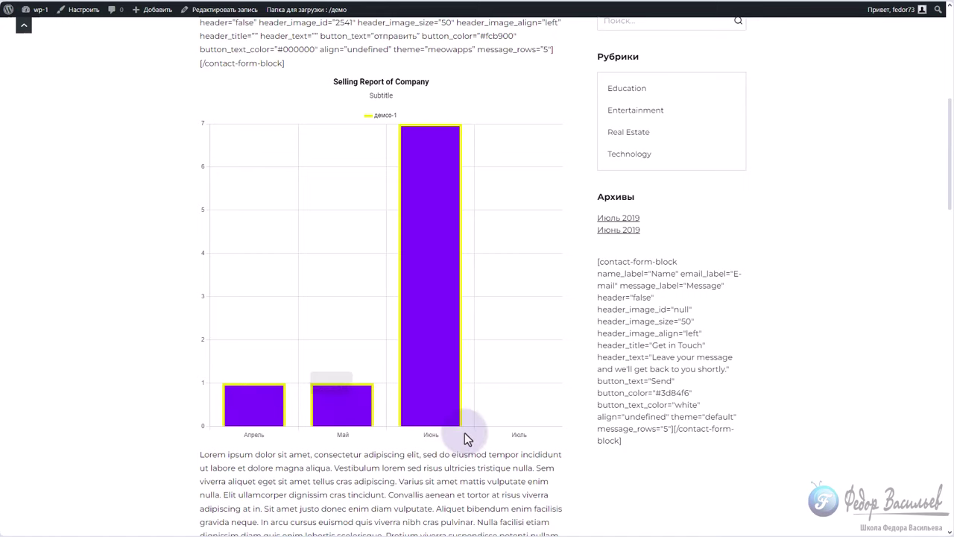
pyautogui.moveTo(439, 396)
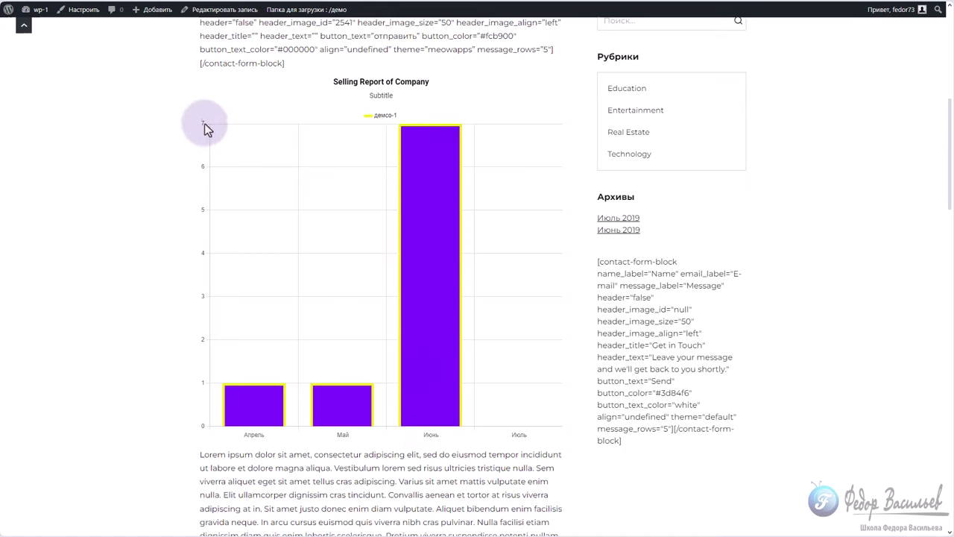
pyautogui.moveTo(426, 160)
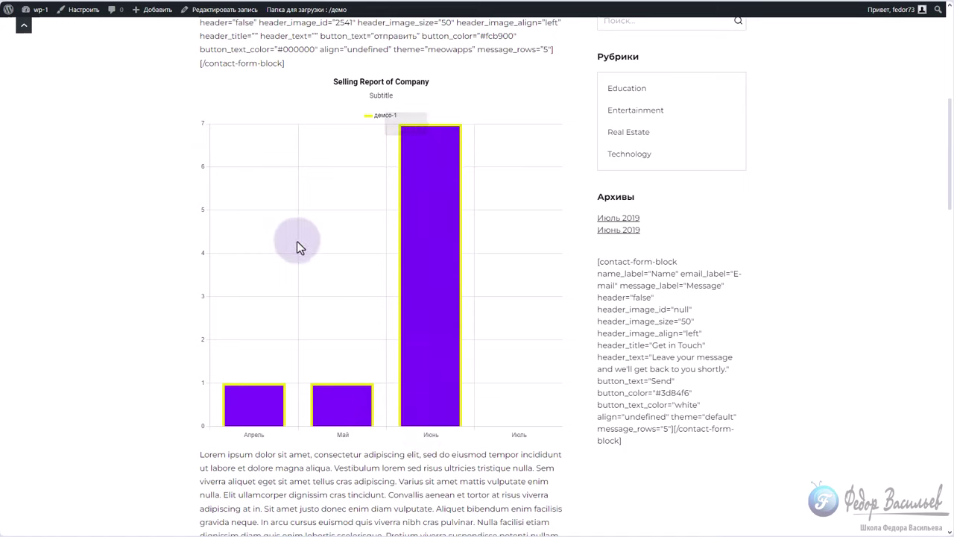
# Change the chart type of заголовок-1 to Line, update the chart and reload the post to view it.
pyautogui.moveTo(403, 298)
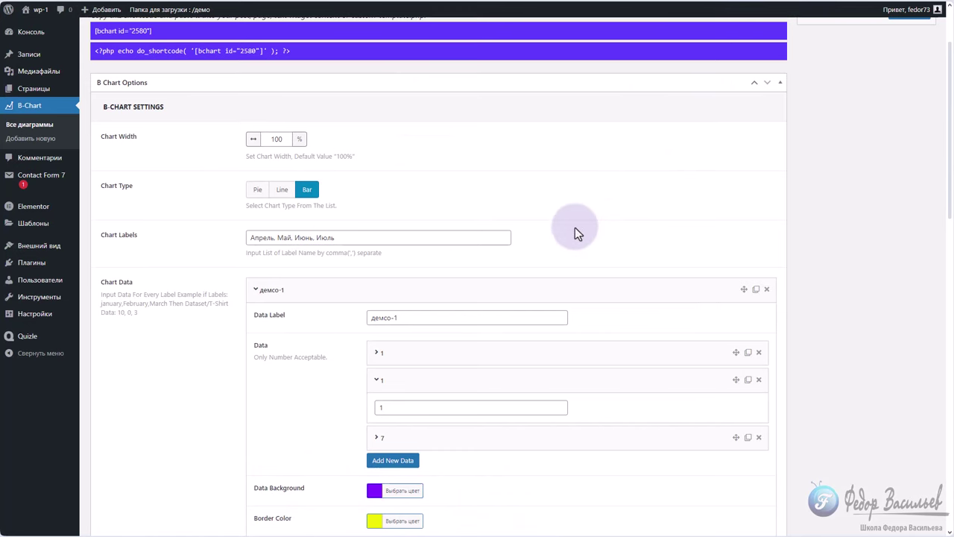
pyautogui.scroll(-2, 575, 227)
pyautogui.scroll(1, 335, 234)
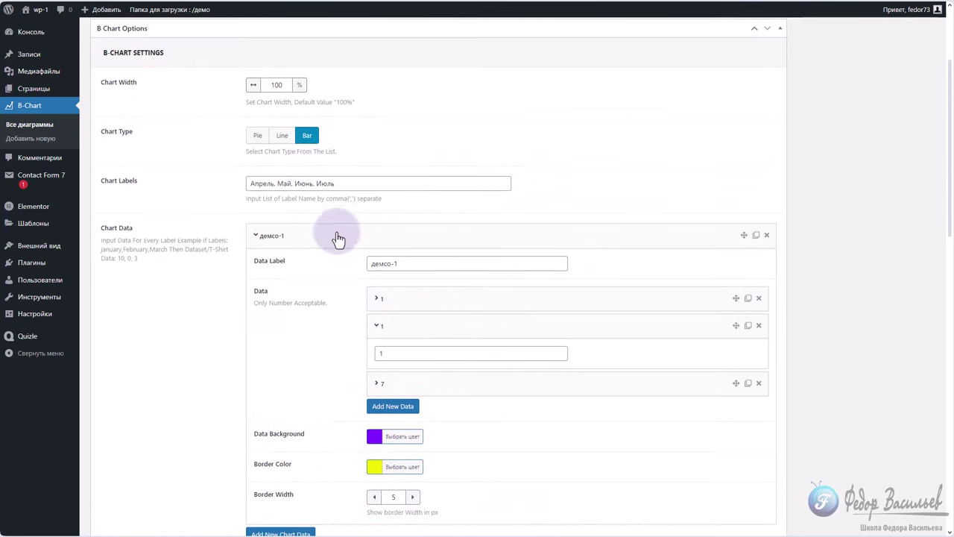
pyautogui.click(282, 139)
pyautogui.scroll(6, 468, 330)
pyautogui.click(894, 111)
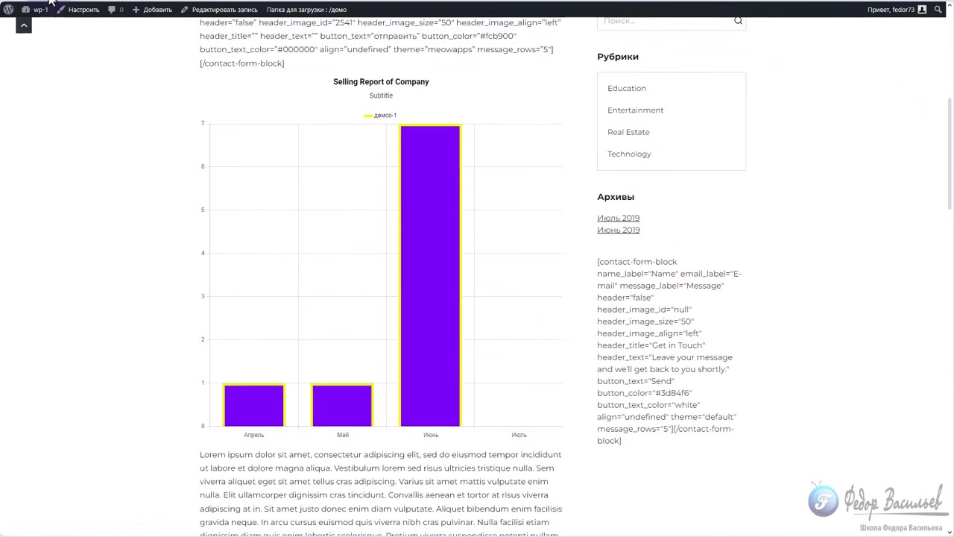
pyautogui.press('F5')
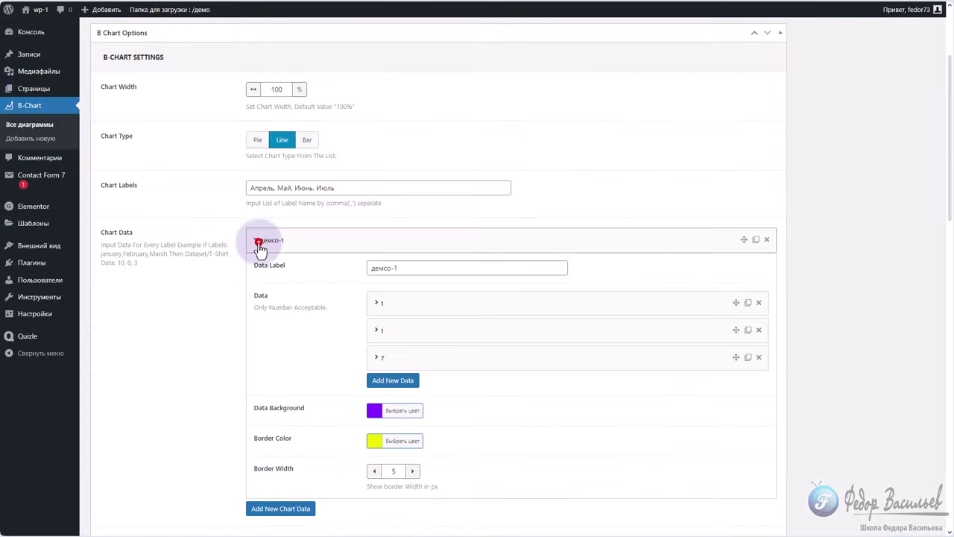
# Collapse the демсо-1 data set and add a second chart data set labelled демо-2.
pyautogui.click(264, 240)
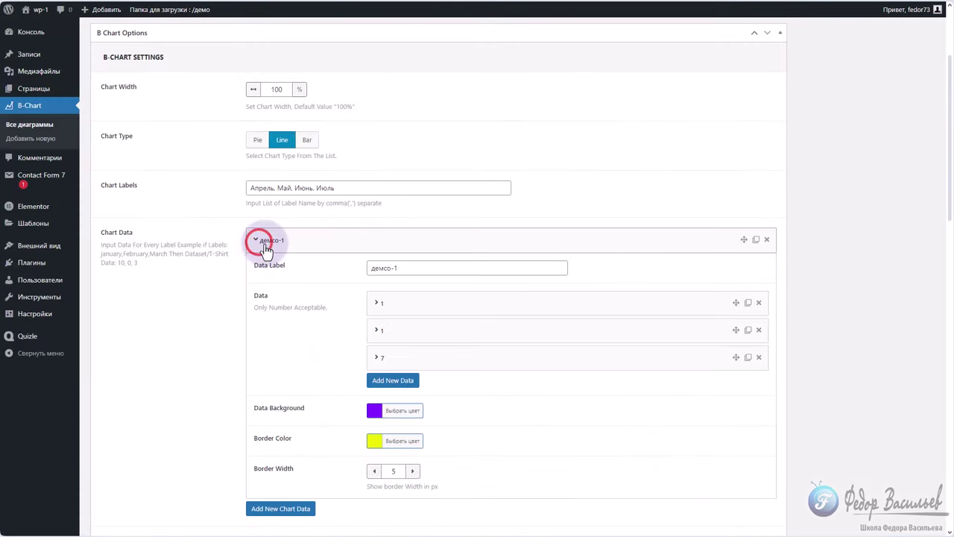
pyautogui.click(276, 263)
pyautogui.tripleClick(397, 294)
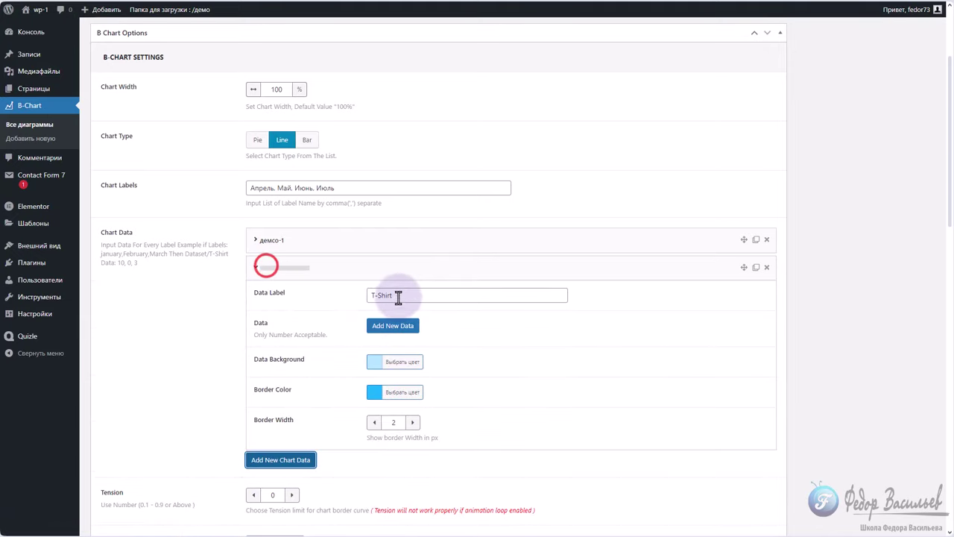
pyautogui.write('д')
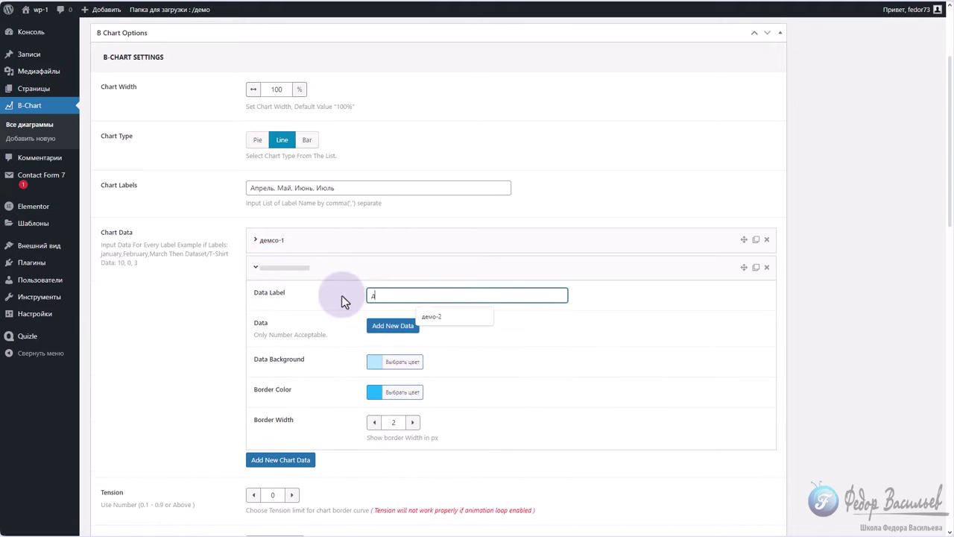
pyautogui.write('емо-2')
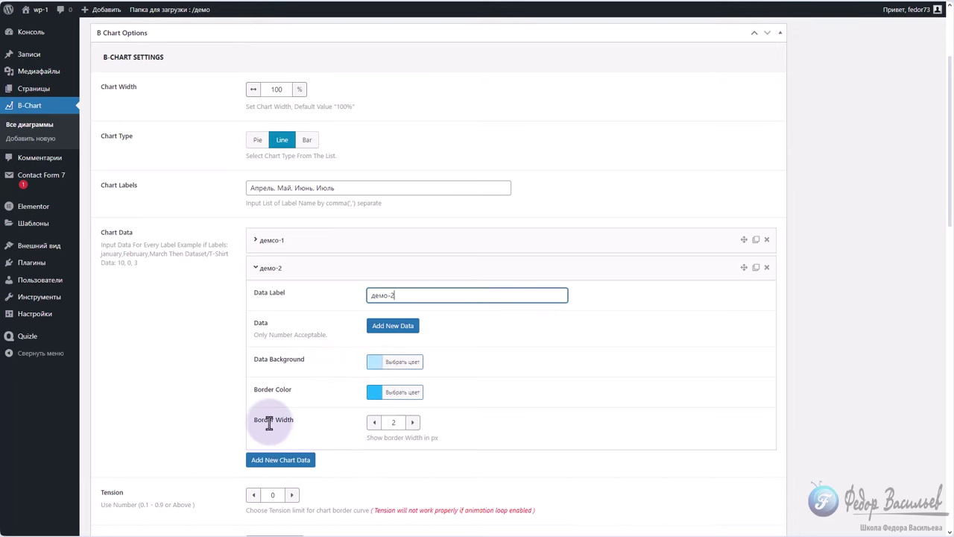
pyautogui.moveTo(256, 423); pyautogui.dragTo(276, 421)
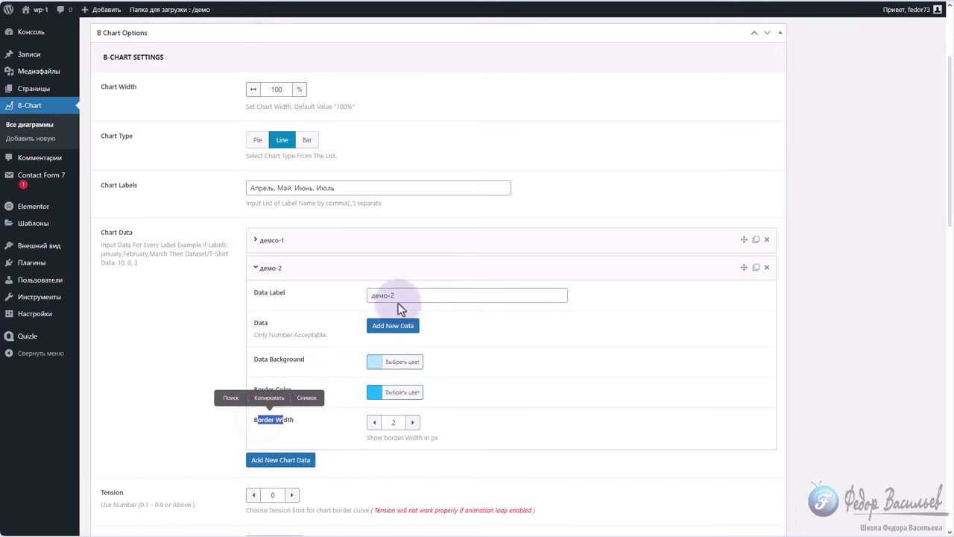
# Add three data entries with the values 4, 5 and 6 to демо-2 and update the chart.
pyautogui.click(411, 328)
pyautogui.click(390, 358)
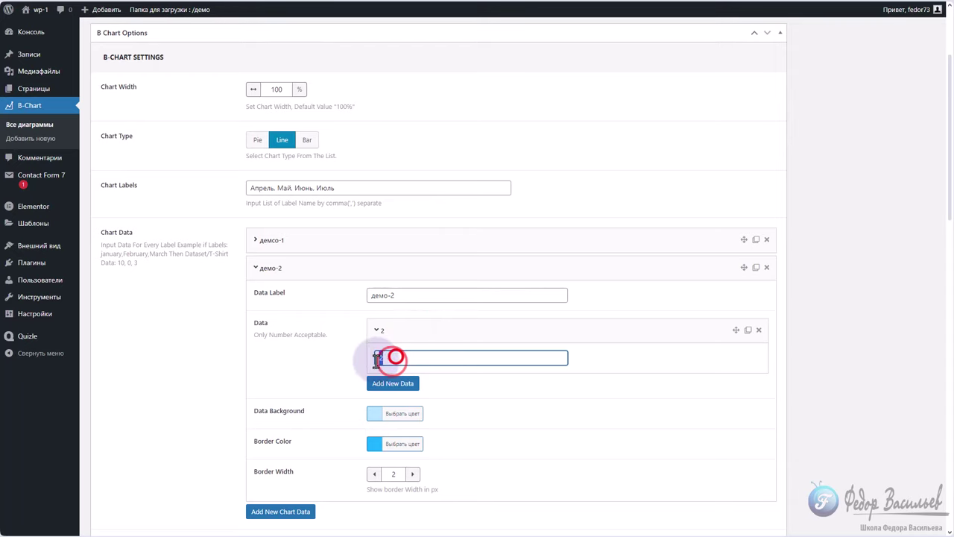
pyautogui.write('2')
pyautogui.click(393, 383)
pyautogui.click(403, 383)
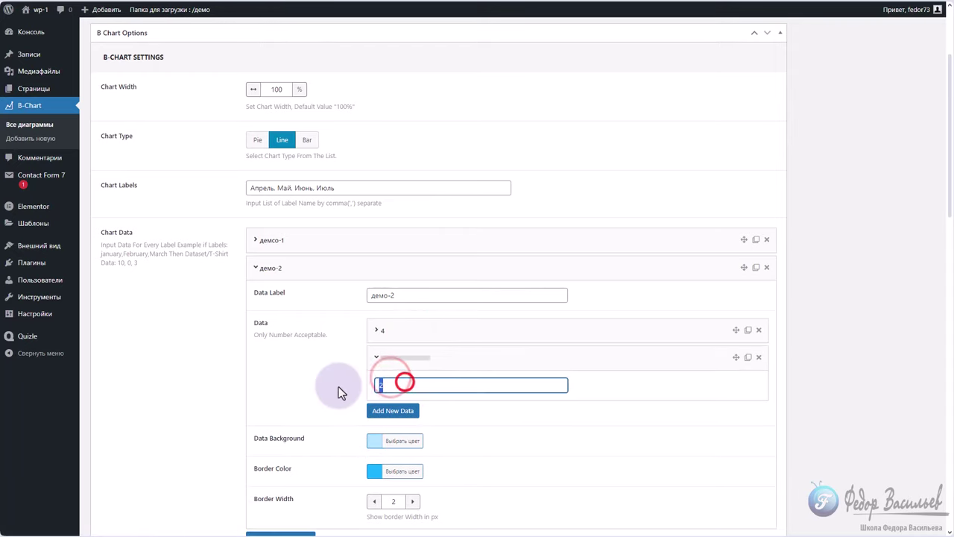
pyautogui.click(393, 408)
pyautogui.scroll(3, 730, 160)
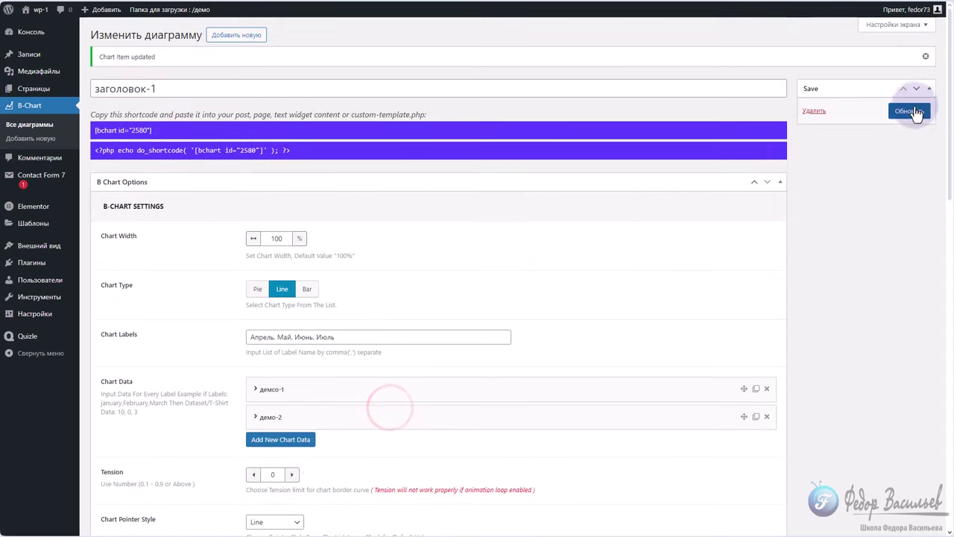
pyautogui.click(904, 112)
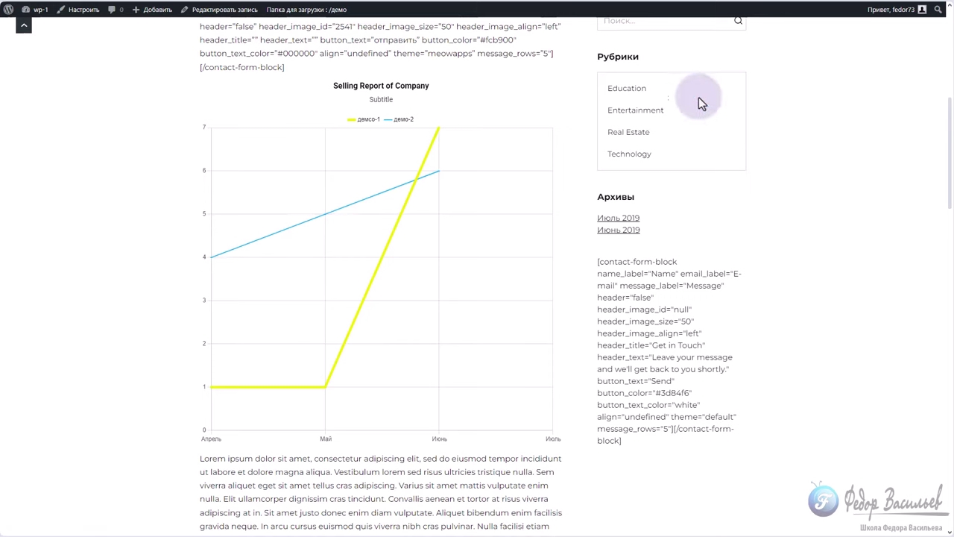
# Return to the chart settings, set the chart type to Bar, update it and reload the post.
pyautogui.hotkey('ctrl', 'shift', 'a')
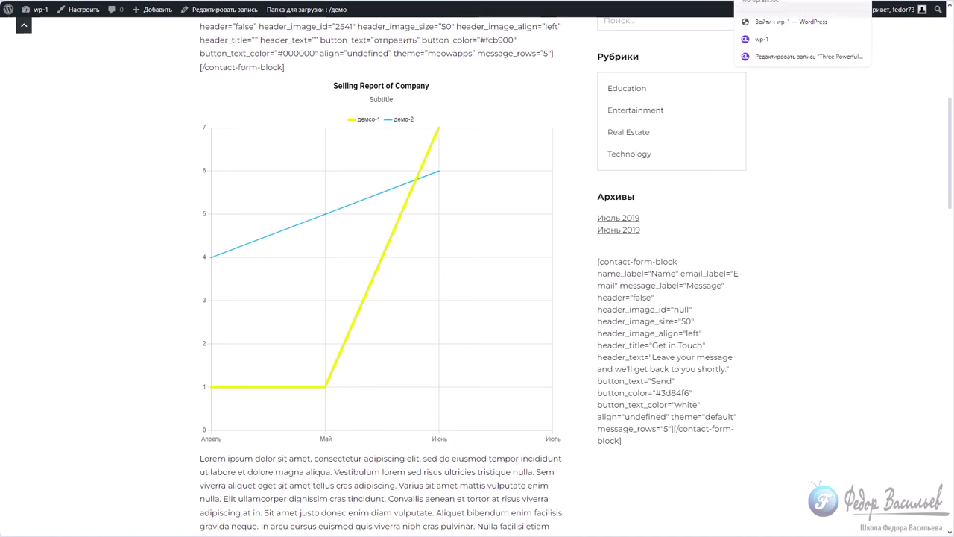
pyautogui.press('Return')
pyautogui.click(313, 290)
pyautogui.click(908, 110)
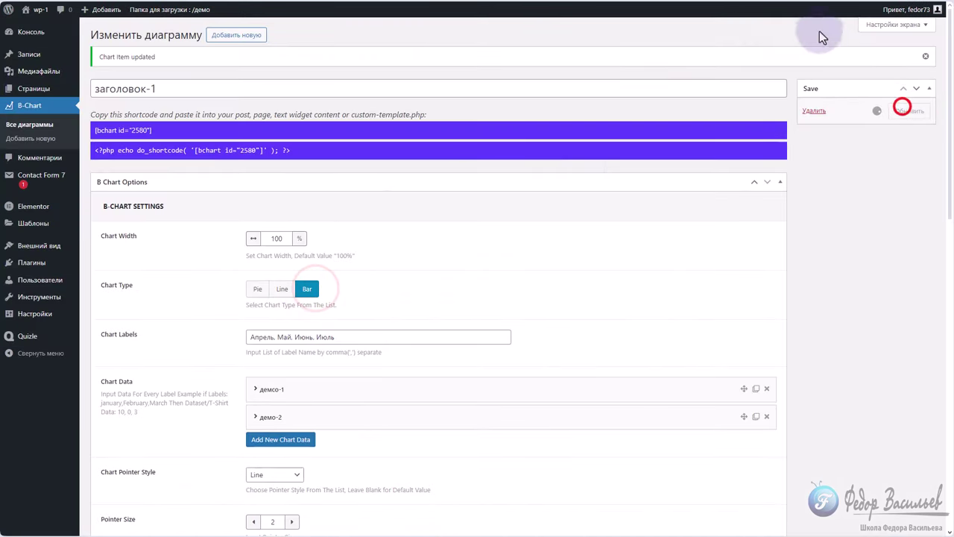
pyautogui.hotkey('ctrl', 'Tab')
pyautogui.press('F5')
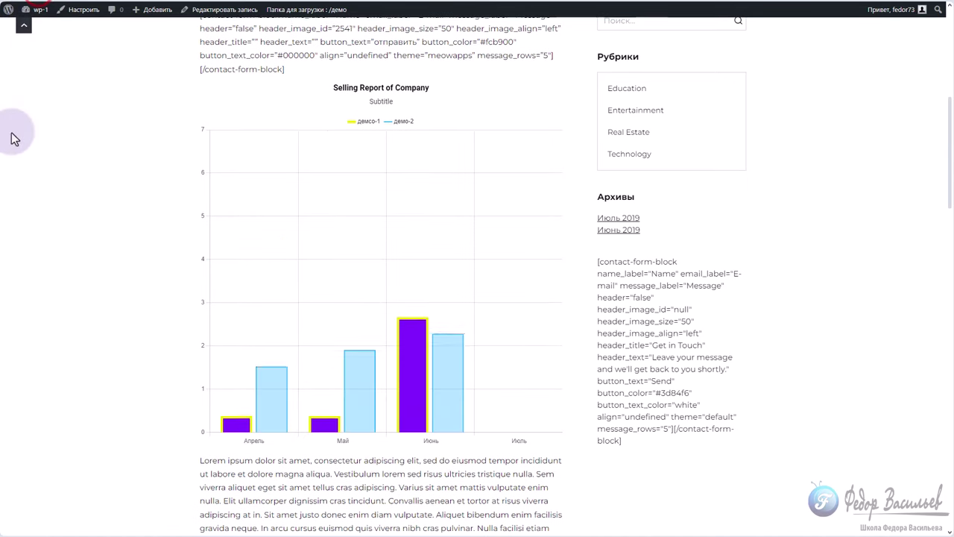
# Toggle демсо-1 and демо-2 off and on in the bar chart's legend to inspect each data set separately.
pyautogui.click(360, 121)
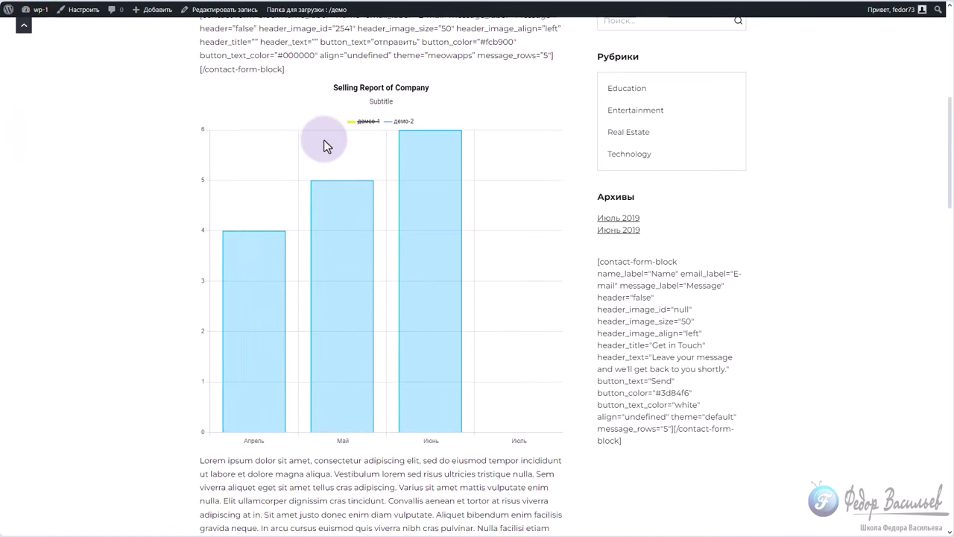
pyautogui.click(366, 122)
pyautogui.click(399, 121)
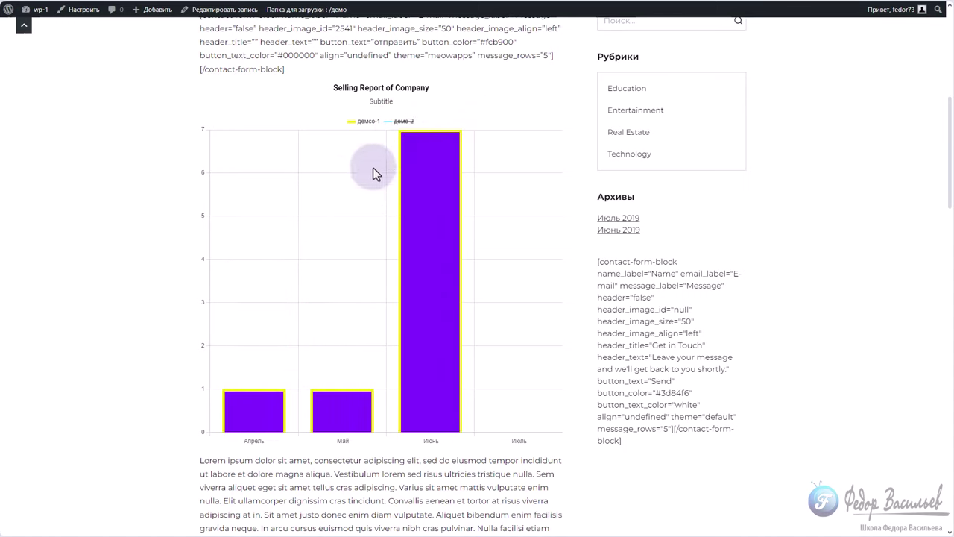
pyautogui.click(364, 121)
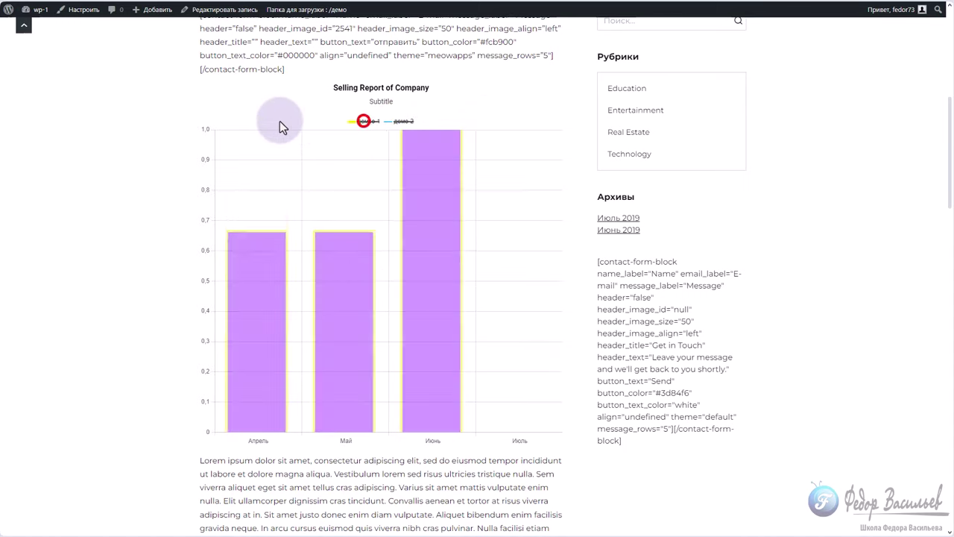
pyautogui.click(364, 121)
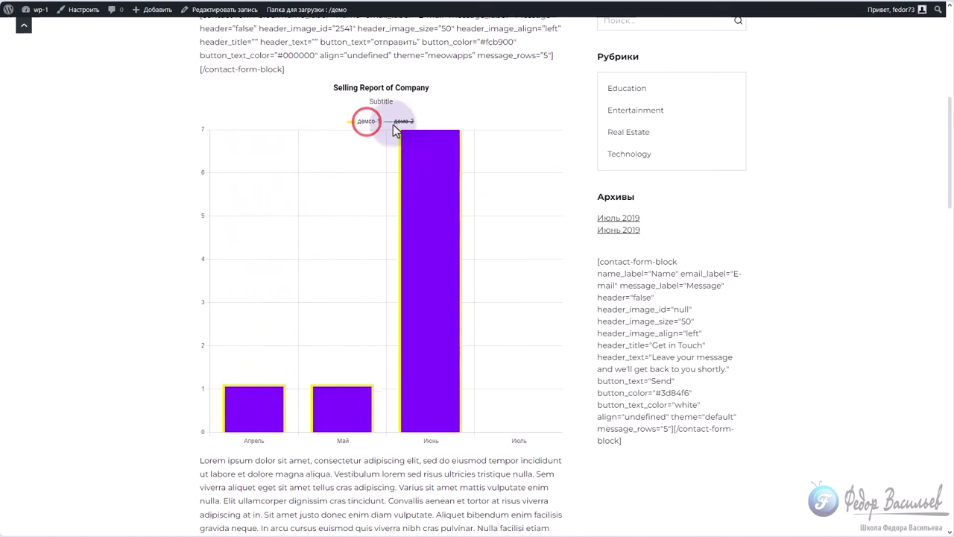
pyautogui.click(399, 121)
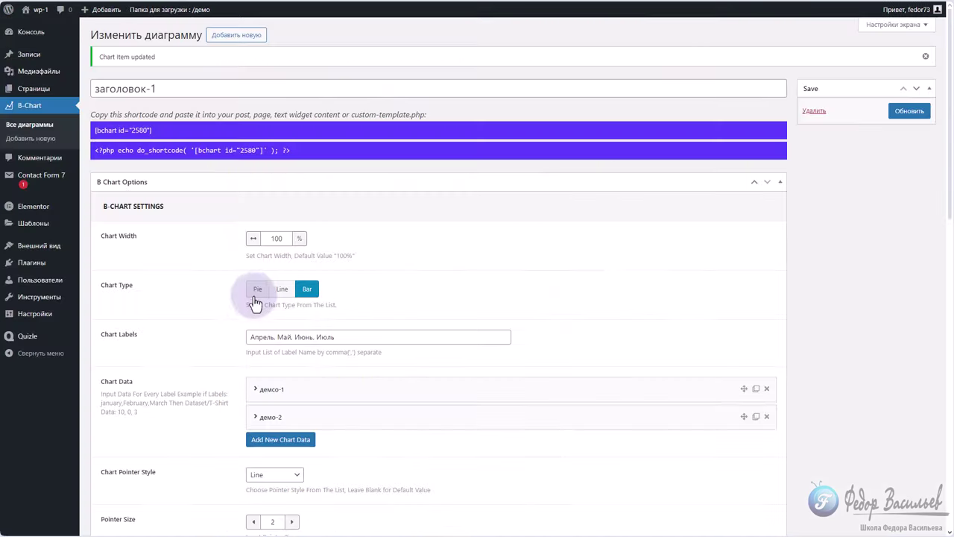
# Change the chart type to Pie in the chart settings and add a new data set.
pyautogui.click(257, 286)
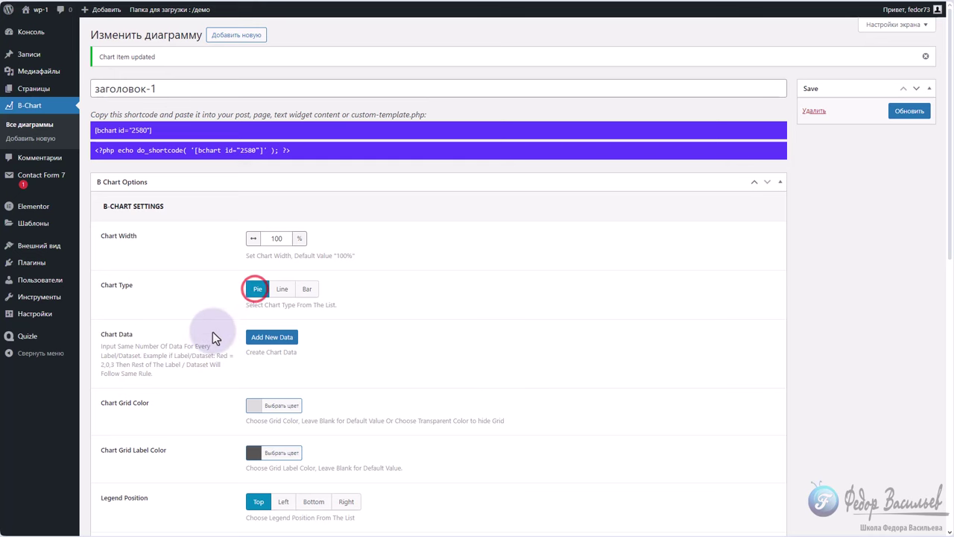
pyautogui.scroll(-2, 209, 326)
pyautogui.moveTo(114, 230); pyautogui.dragTo(220, 274)
pyautogui.click(272, 237)
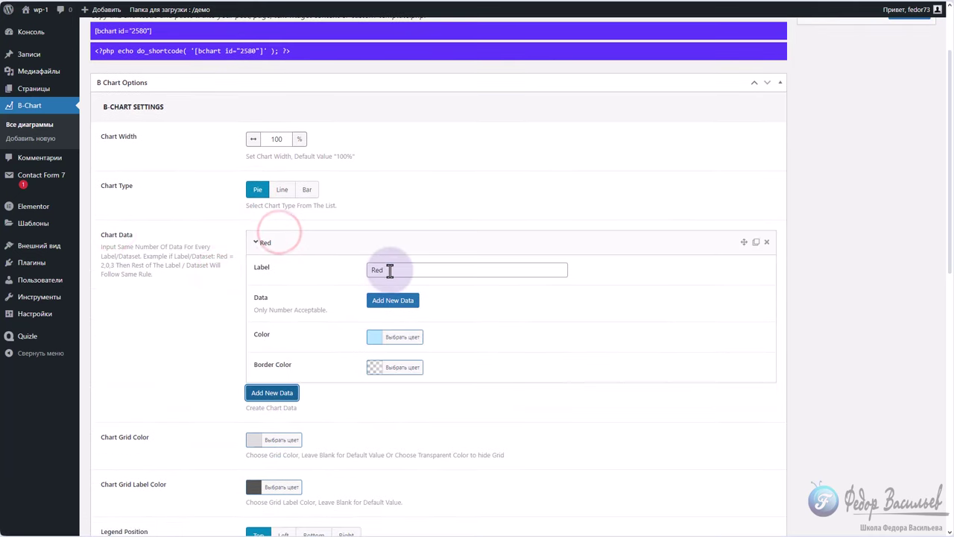
# Set the border colour of the Red data set to black.
pyautogui.moveTo(391, 270); pyautogui.dragTo(324, 285)
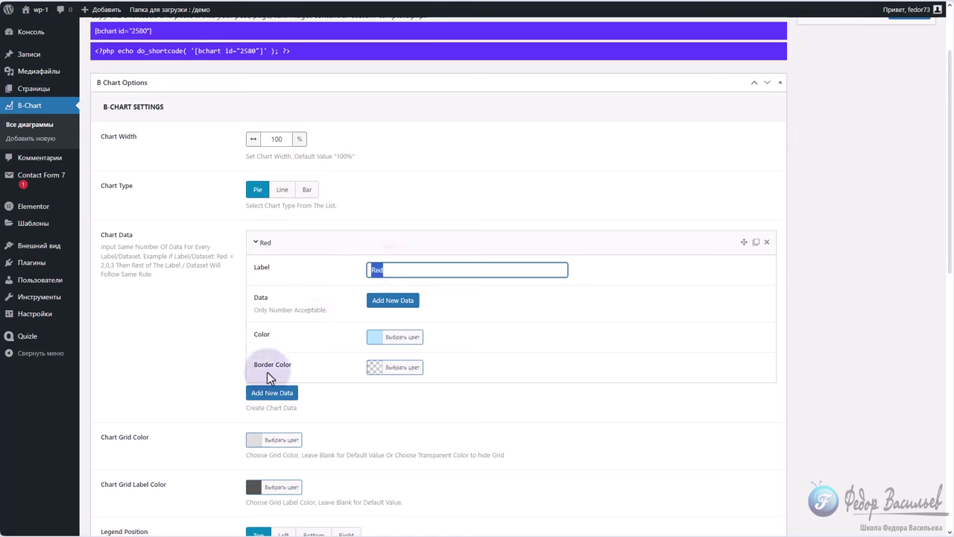
pyautogui.click(369, 369)
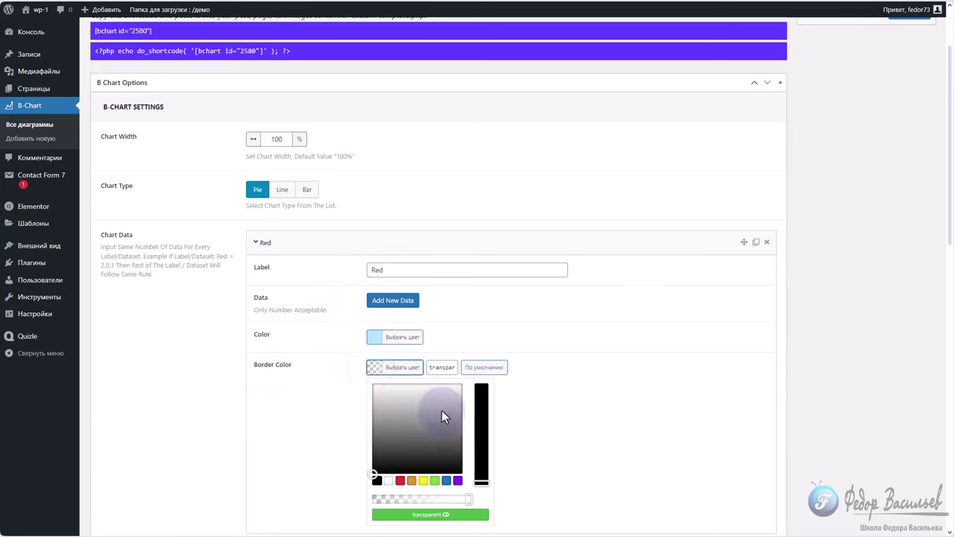
pyautogui.moveTo(442, 406); pyautogui.dragTo(456, 470)
pyautogui.click(352, 328)
# Add three data entries to the Red data set and set their values to 1, 3 and 2.
pyautogui.click(378, 298)
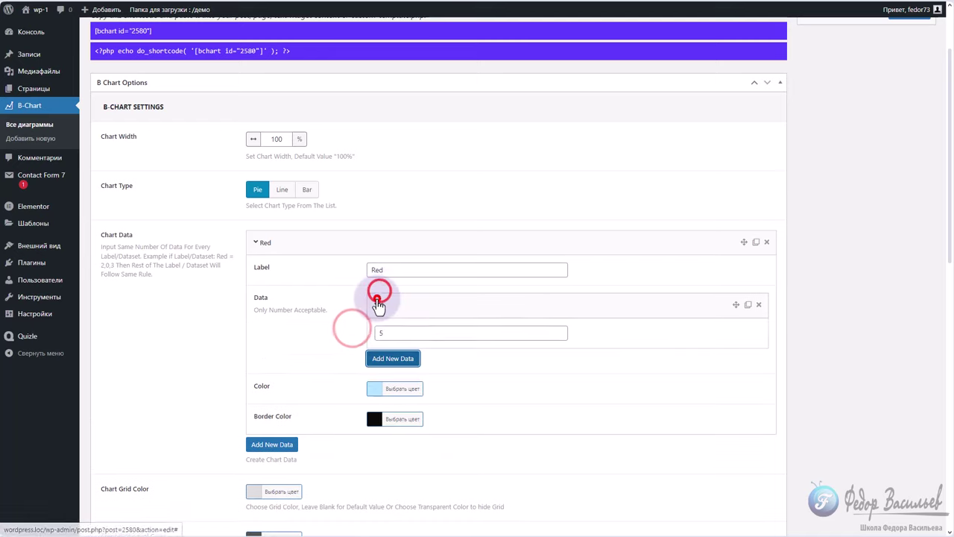
pyautogui.click(393, 359)
pyautogui.click(389, 383)
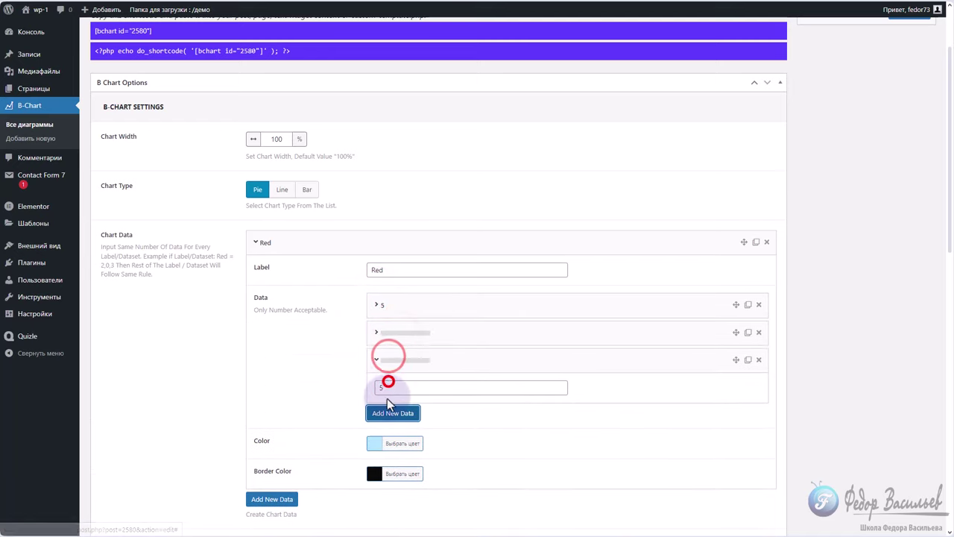
pyautogui.doubleClick(388, 387)
pyautogui.write('2')
pyautogui.click(380, 332)
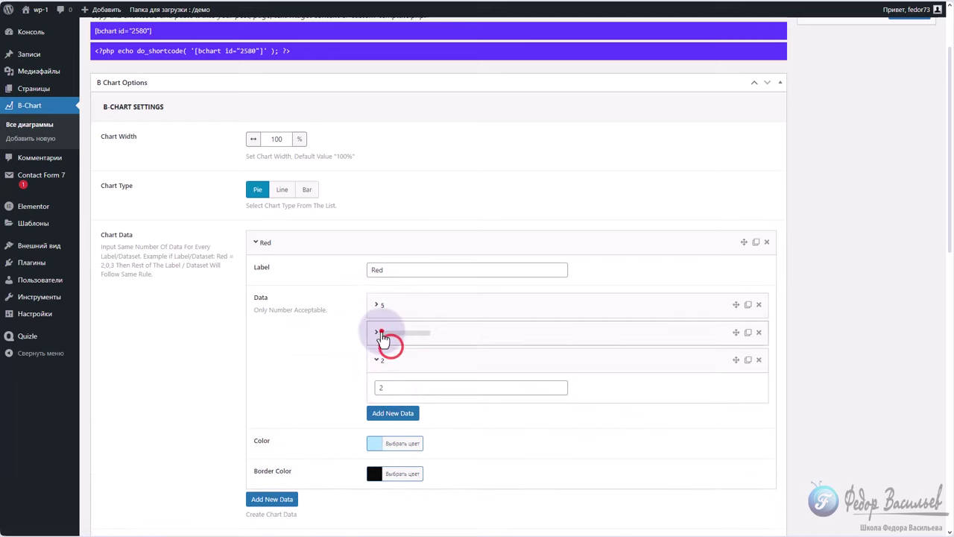
pyautogui.click(391, 359)
pyautogui.write('3')
pyautogui.click(377, 304)
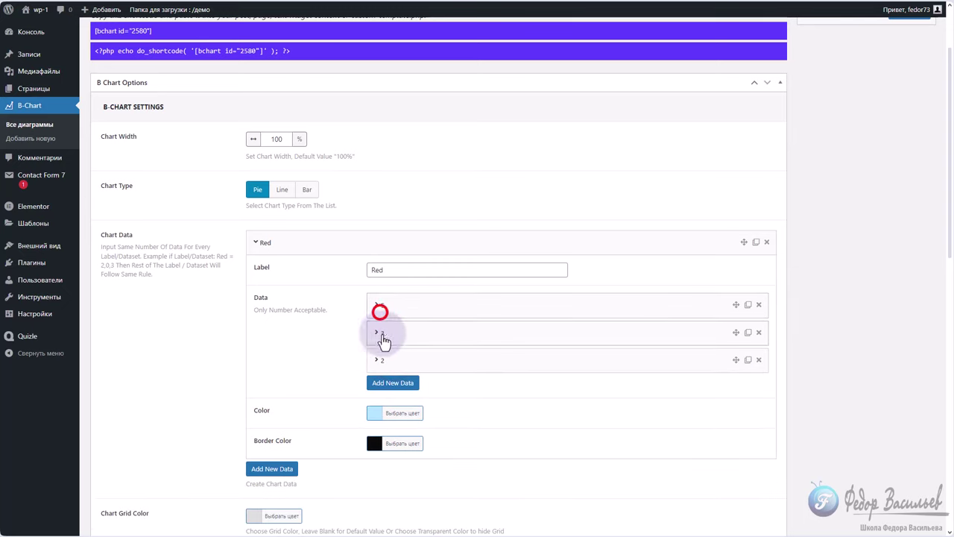
pyautogui.doubleClick(388, 334)
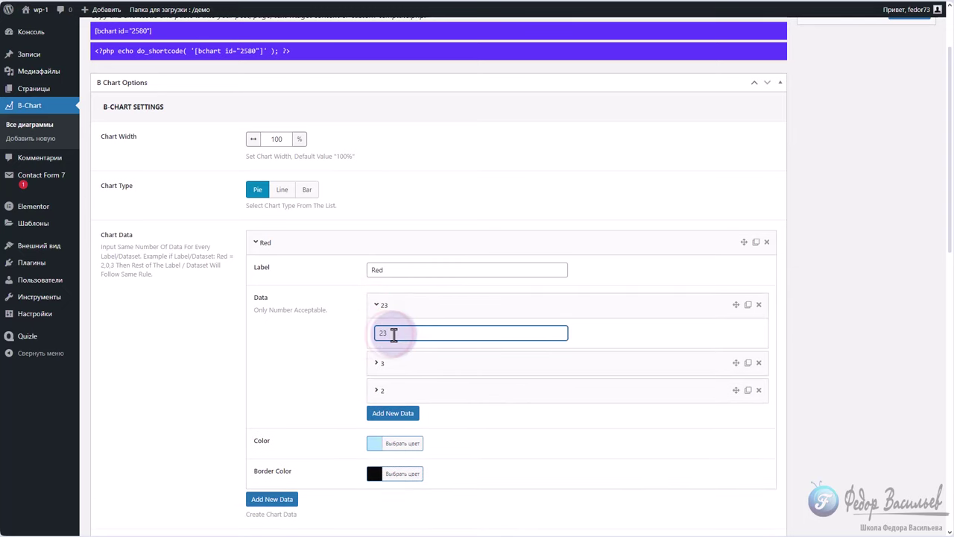
pyautogui.press('BackSpace')
pyautogui.write('1')
# Update the chart and examine the pie chart's rings in the reloaded post.
pyautogui.scroll(2, 443, 308)
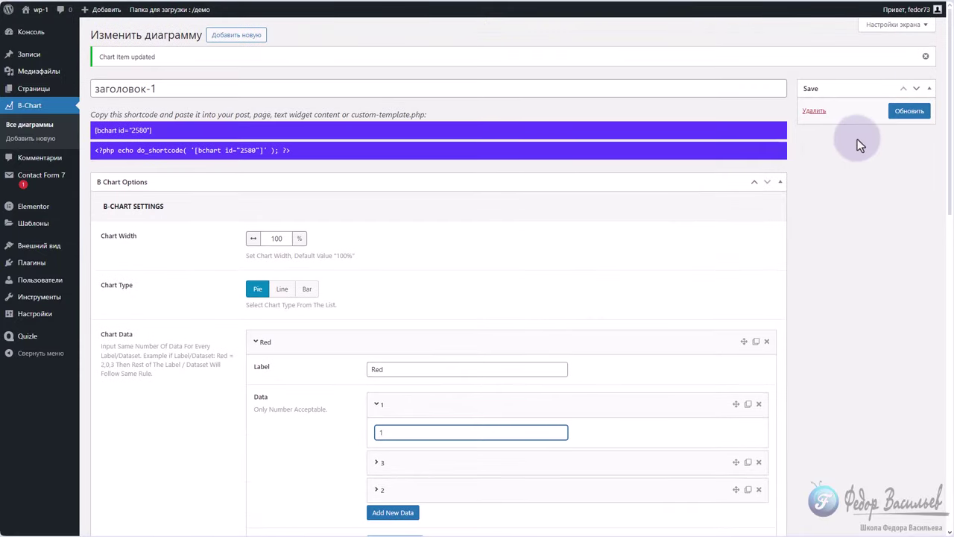
pyautogui.click(898, 110)
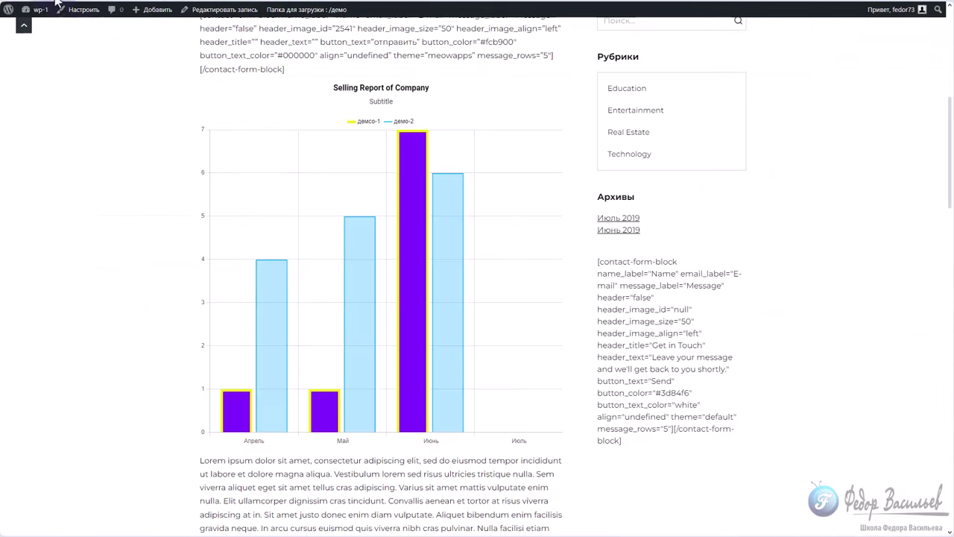
pyautogui.press('F5')
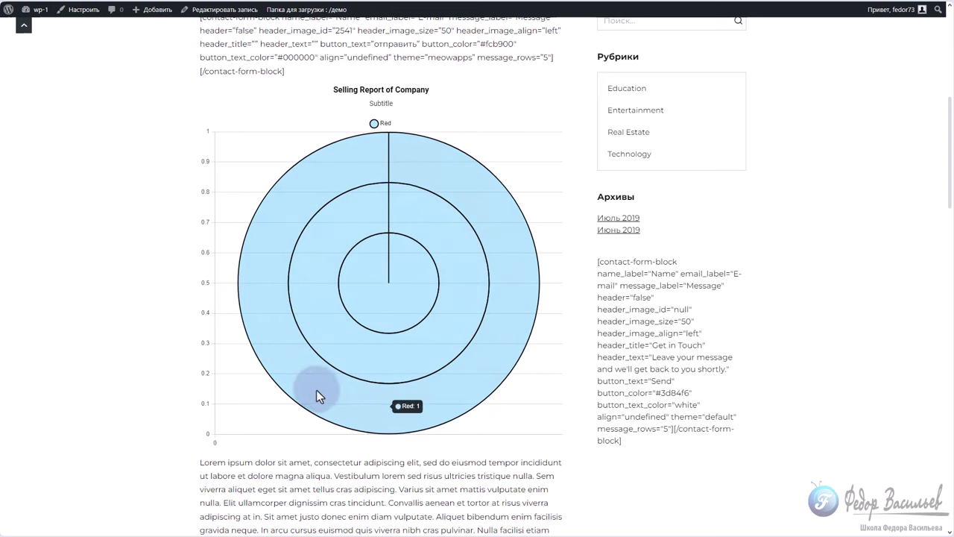
# Go back to the chart settings and switch the chart type from Pie to Line.
pyautogui.click(723, 1)
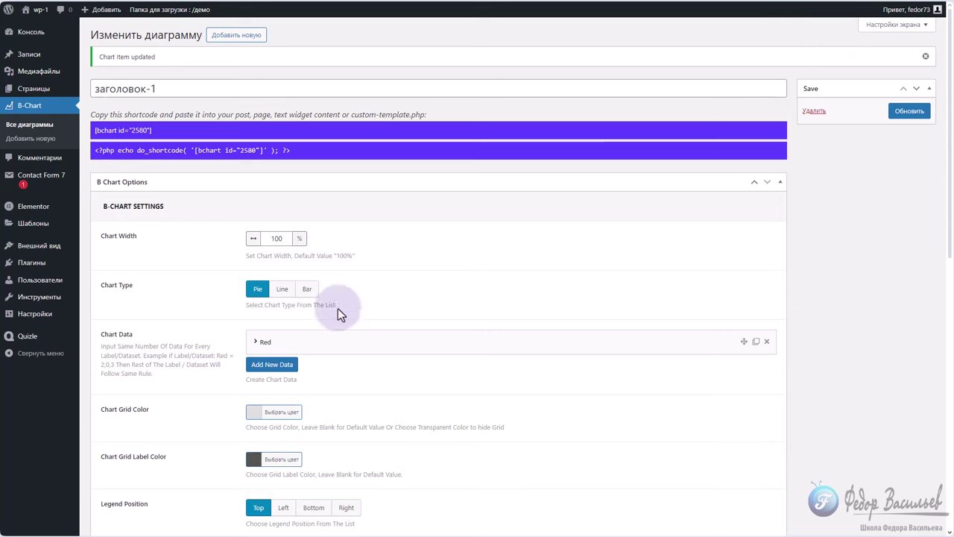
pyautogui.click(280, 292)
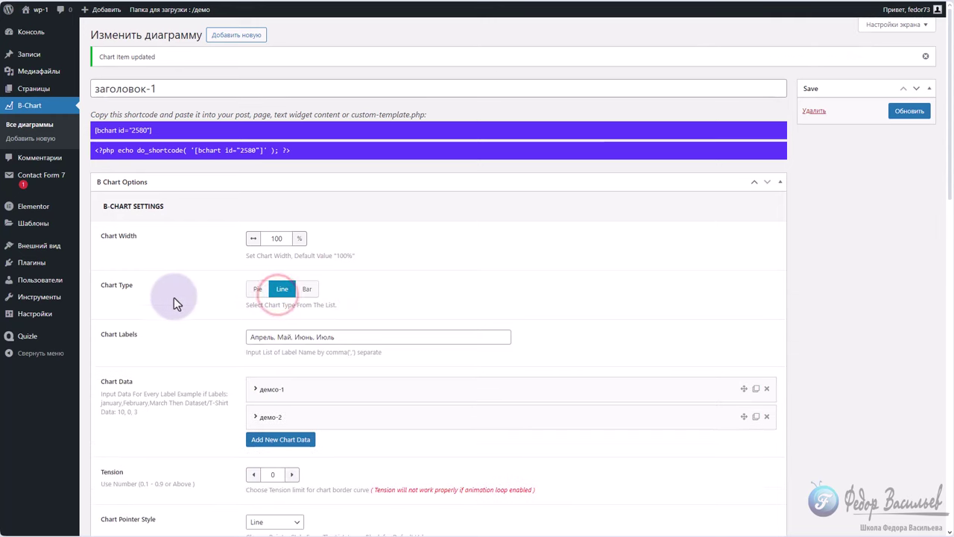
# Examine the Tension option's description, including its recommended number range and the animation loop note.
pyautogui.scroll(-3, 174, 291)
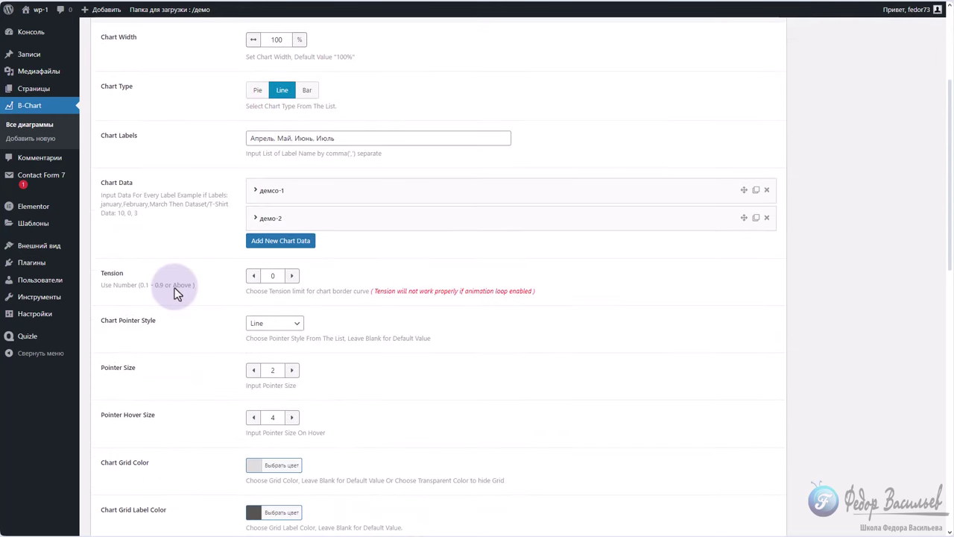
pyautogui.scroll(-2, 176, 292)
pyautogui.tripleClick(448, 192)
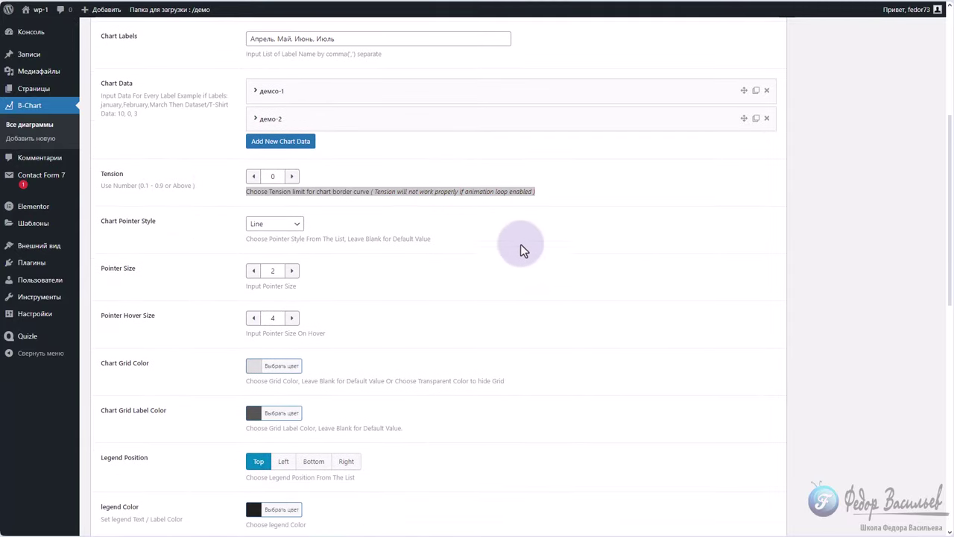
pyautogui.click(477, 191)
pyautogui.tripleClick(541, 191)
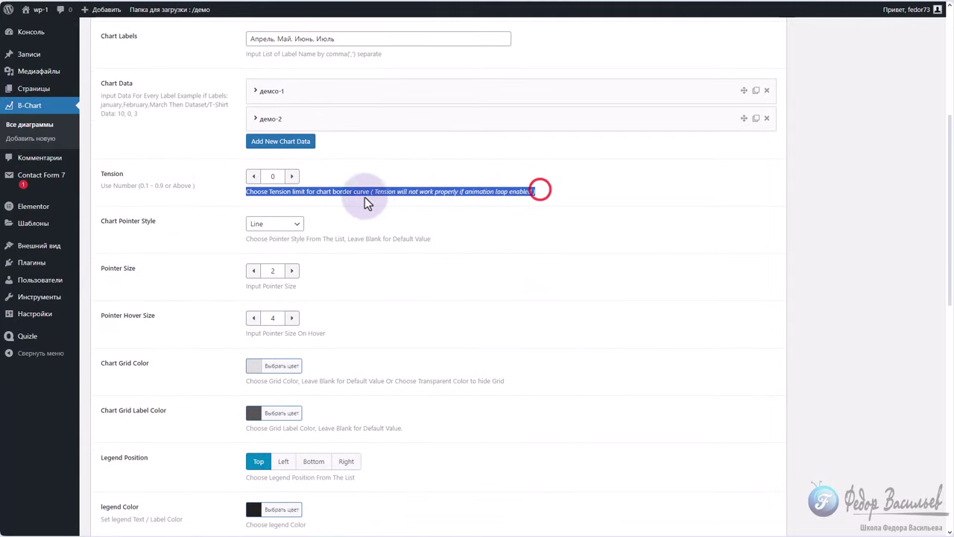
pyautogui.click(284, 193)
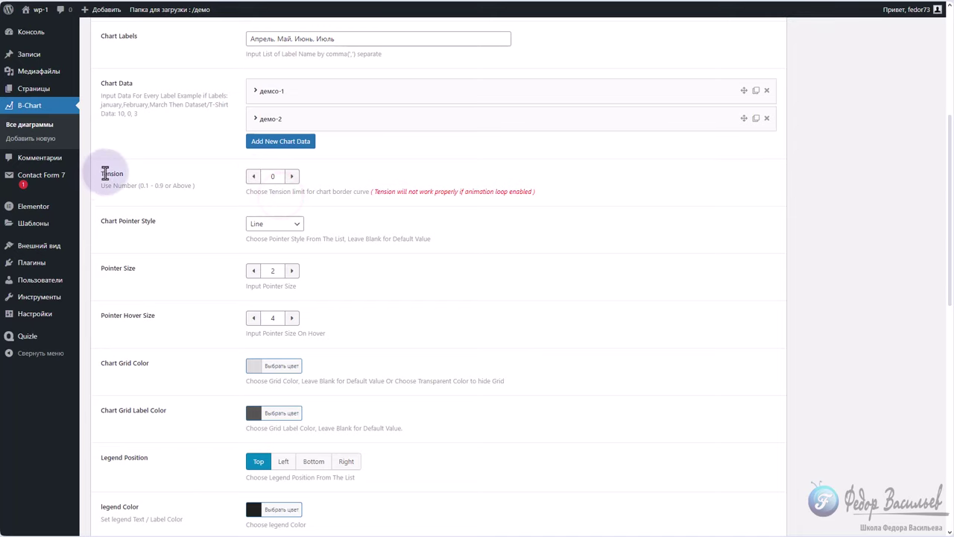
pyautogui.moveTo(138, 186); pyautogui.dragTo(195, 186)
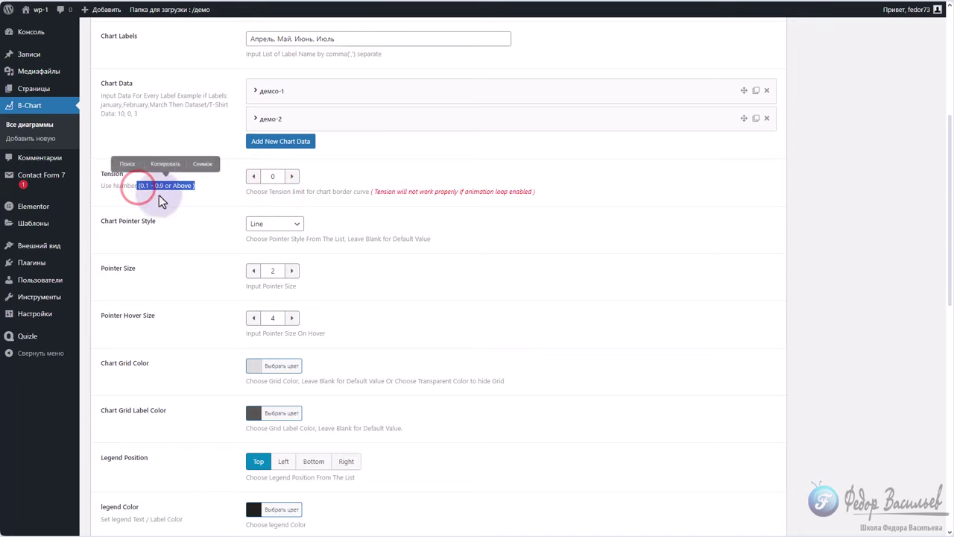
pyautogui.click(148, 192)
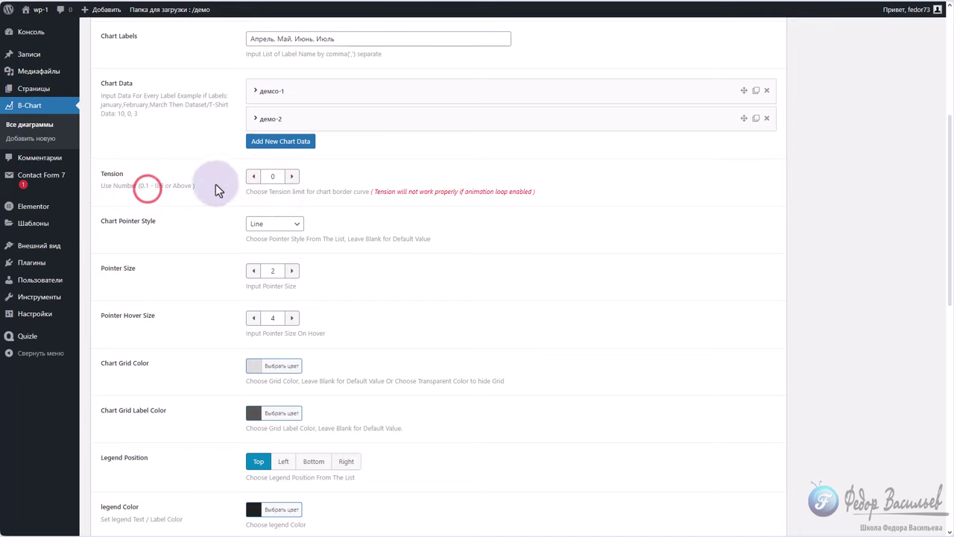
# Set the chart's tension to 6, update the chart and check the curved lines in the post.
pyautogui.scroll(5, 633, 262)
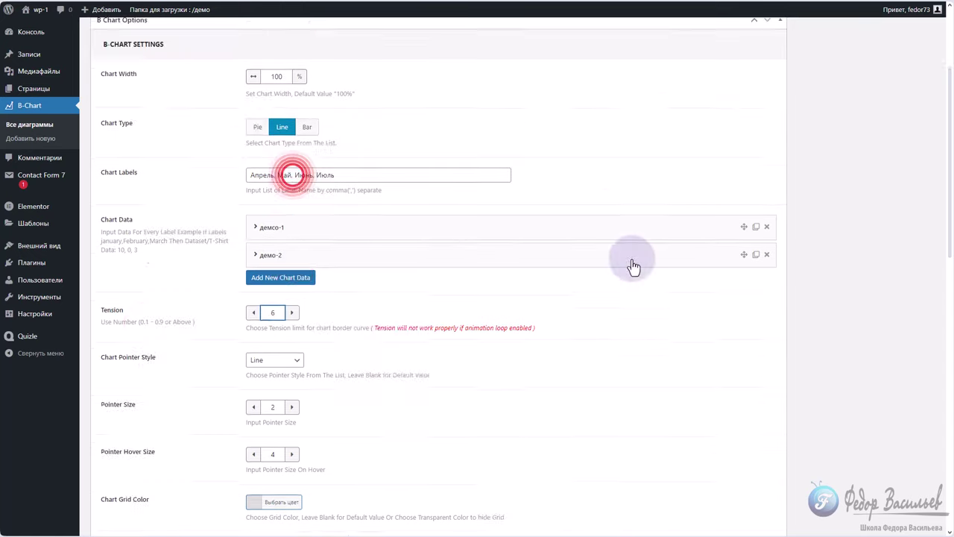
pyautogui.click(895, 110)
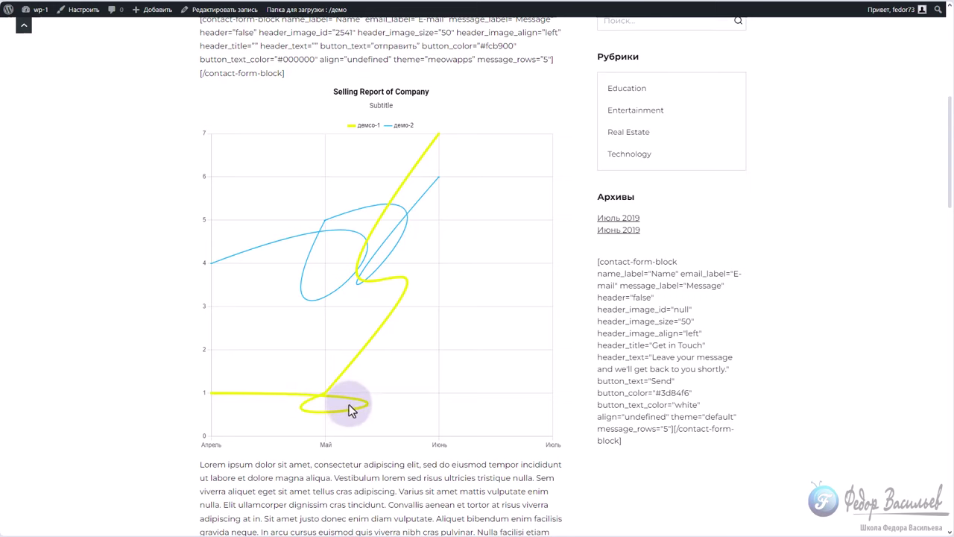
pyautogui.moveTo(363, 409)
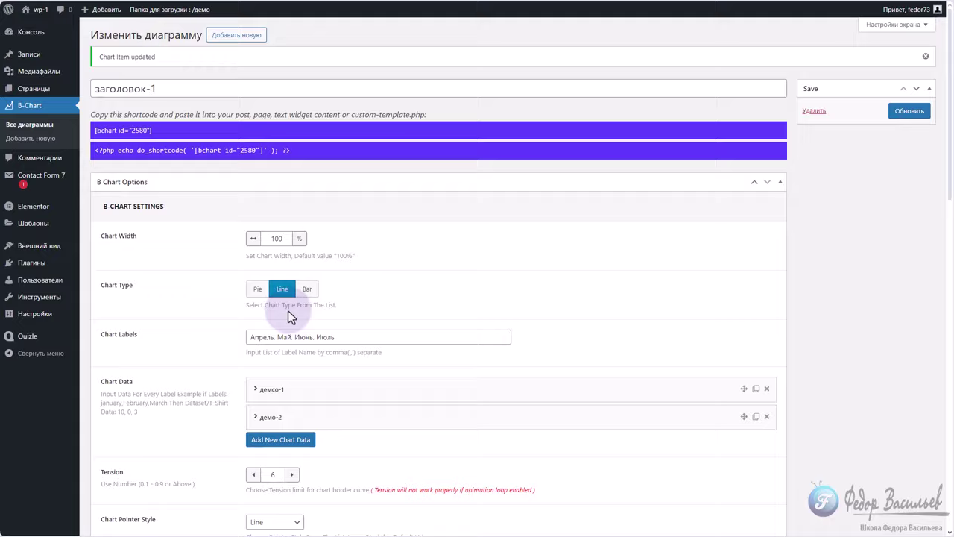
# Go back to the chart settings and set the tension to 0.
pyautogui.scroll(-3, 295, 284)
pyautogui.click(275, 276)
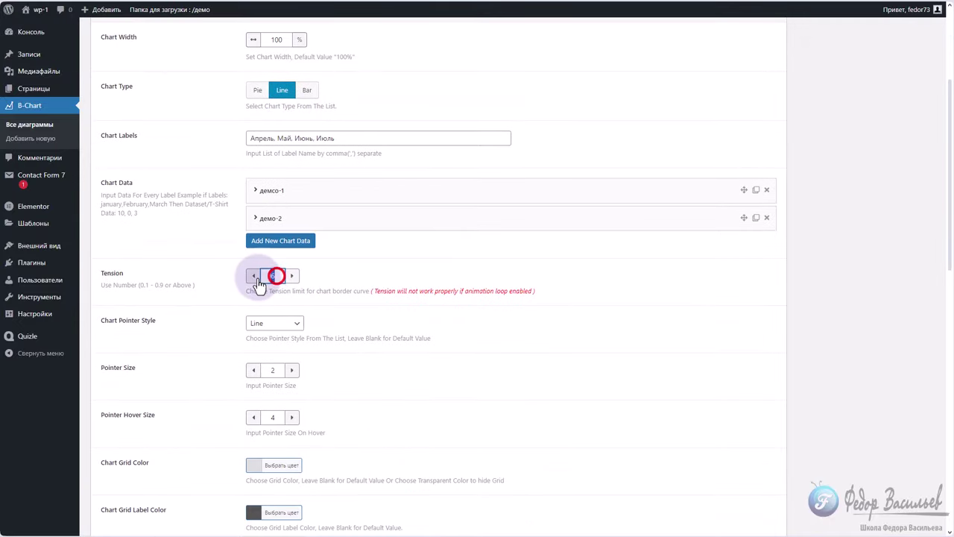
pyautogui.press('BackSpace')
pyautogui.click(196, 297)
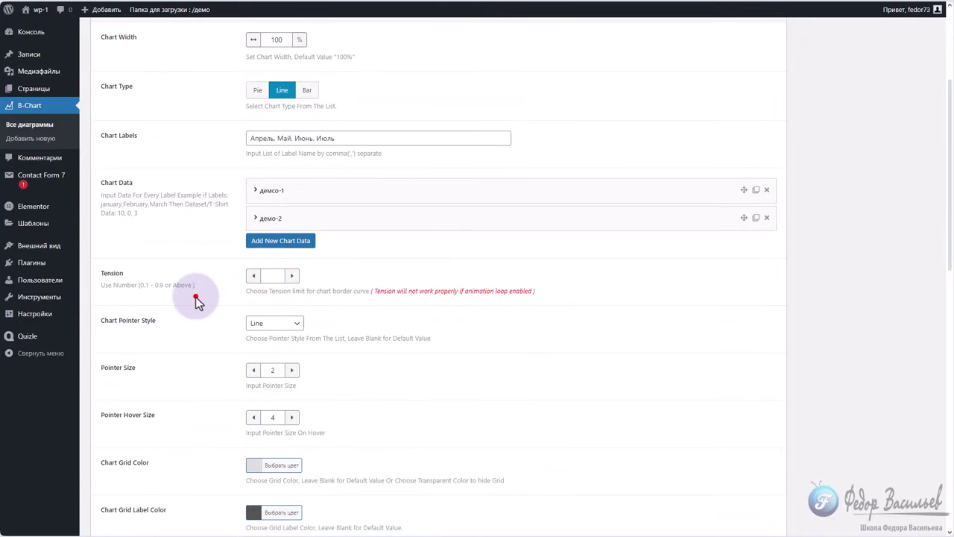
pyautogui.click(270, 275)
pyautogui.write('0')
# Set the chart pointer style to Circle and update the chart.
pyautogui.scroll(-1, 341, 276)
pyautogui.click(290, 278)
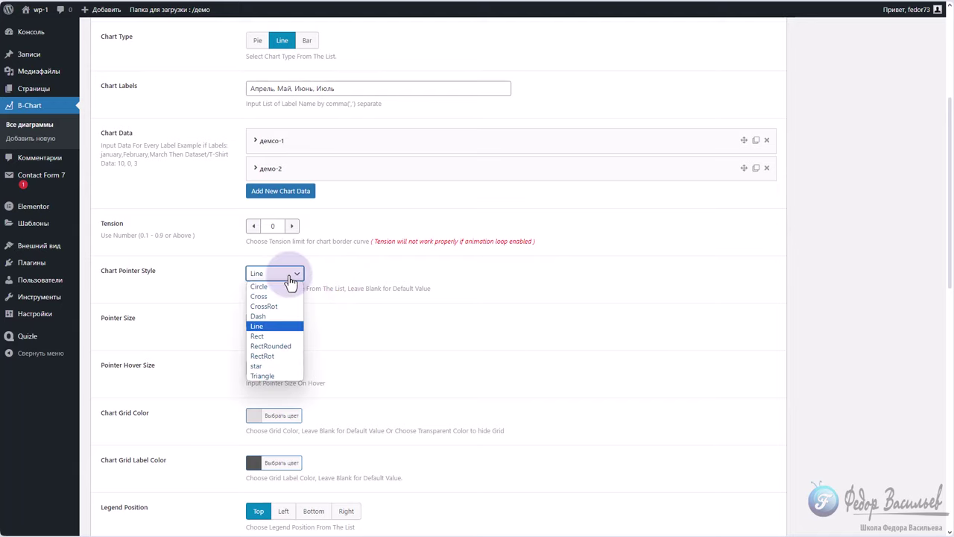
pyautogui.click(291, 278)
pyautogui.click(271, 289)
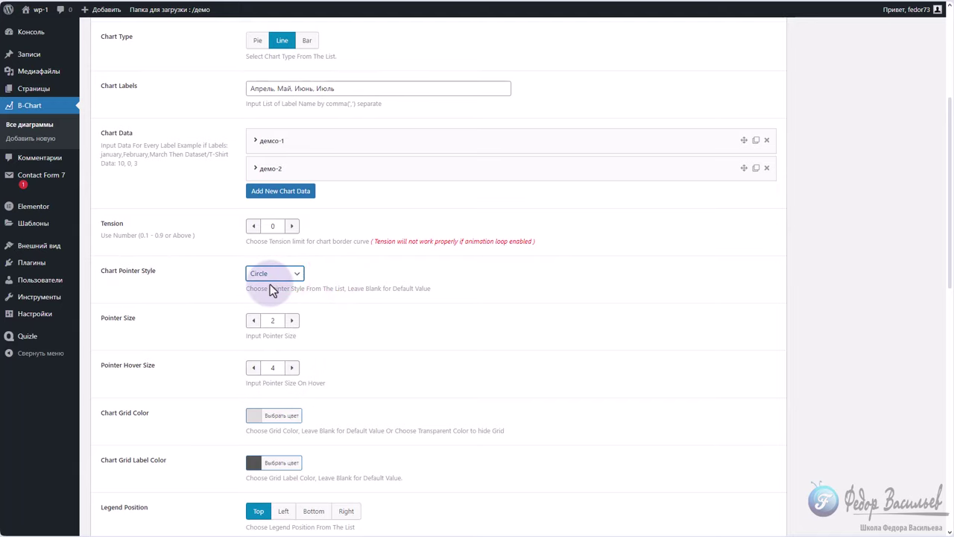
pyautogui.scroll(4, 589, 293)
pyautogui.click(902, 110)
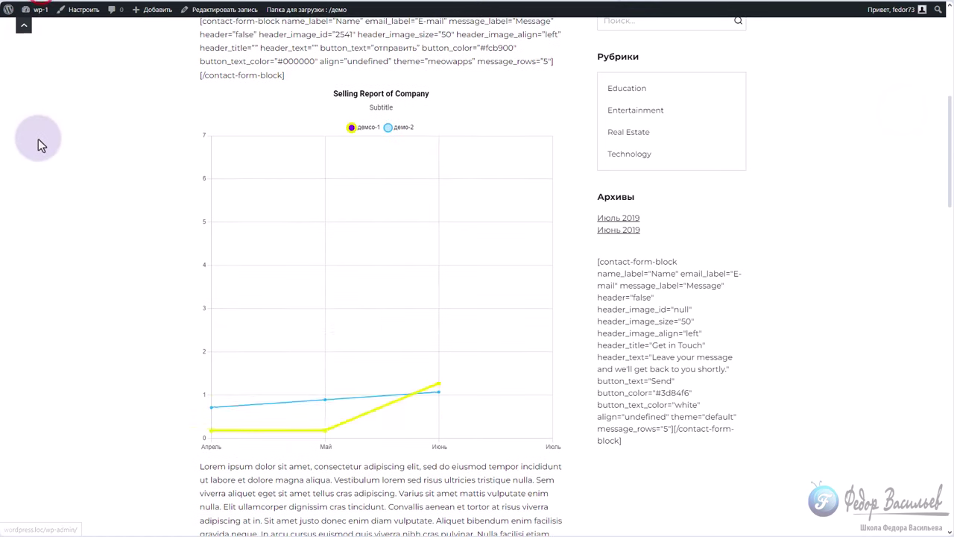
# Toggle the демо-2 and демсо-1 data sets off and on through the chart legend in the post.
pyautogui.click(399, 128)
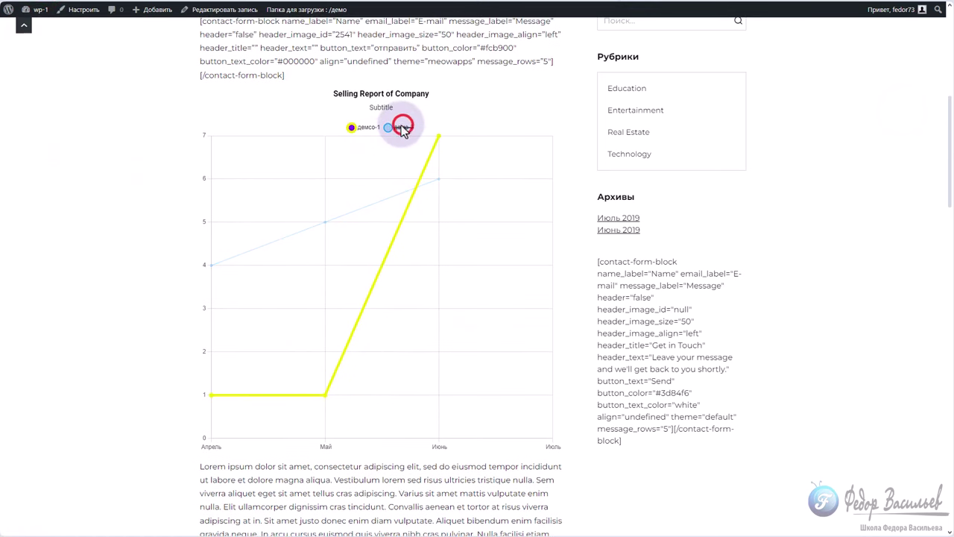
pyautogui.click(395, 128)
pyautogui.click(363, 132)
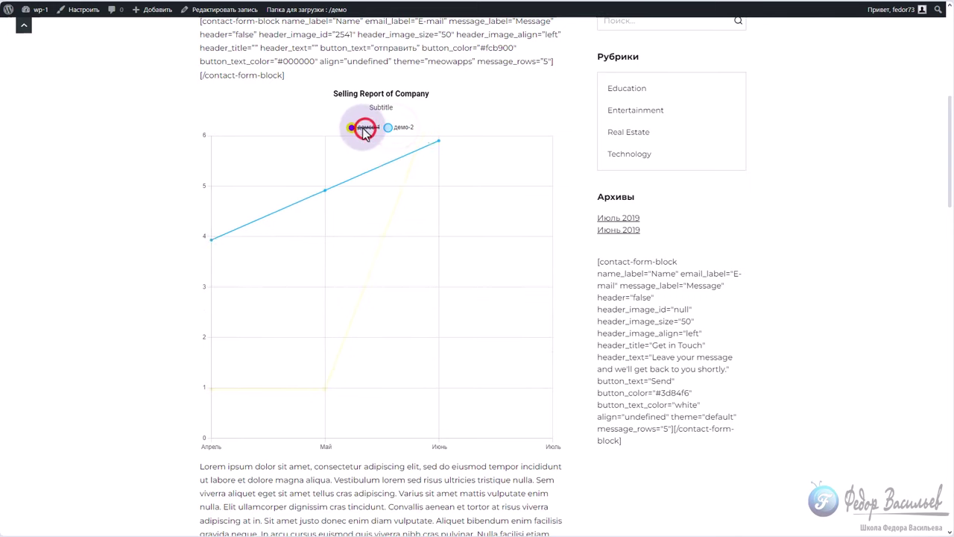
pyautogui.click(357, 132)
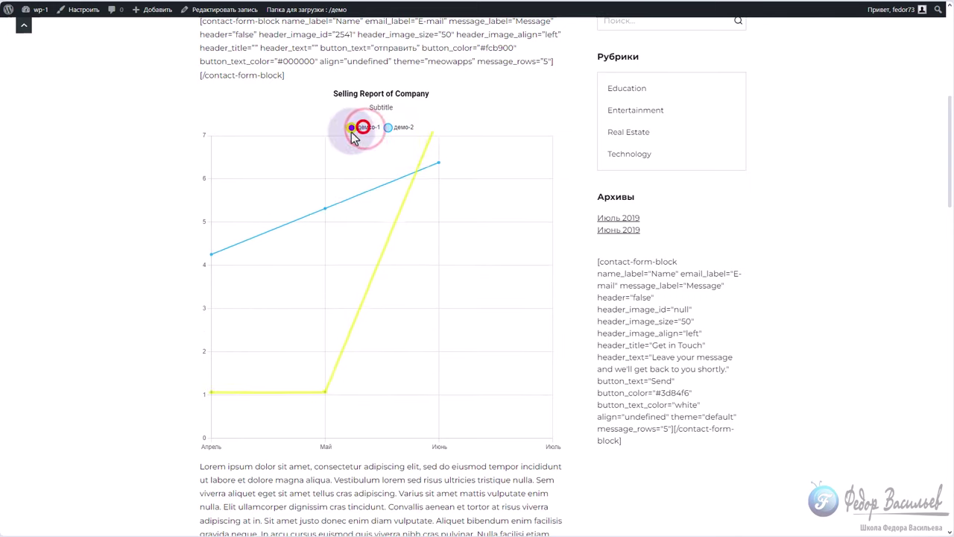
pyautogui.click(393, 128)
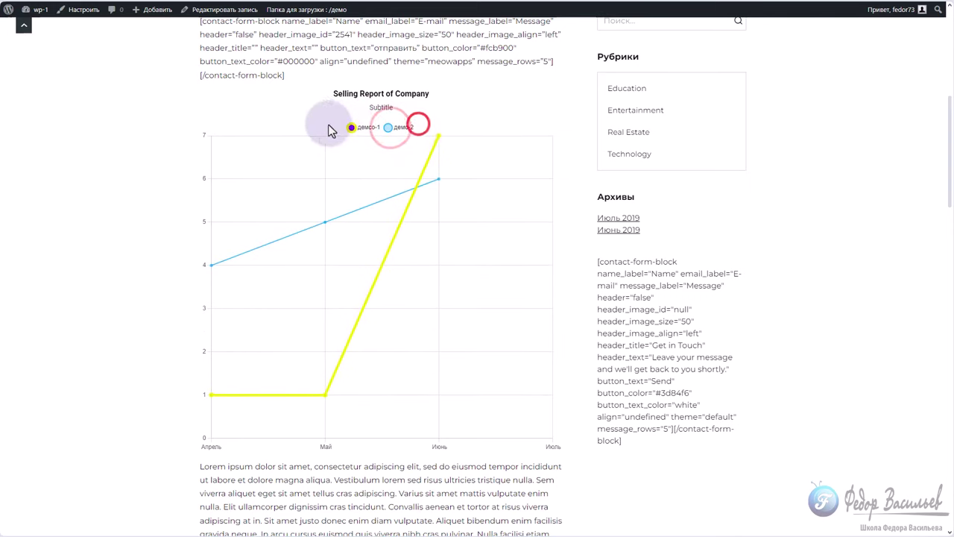
# Return to the chart settings and change the chart pointer style to Line.
pyautogui.hotkey('ctrl', 'Tab')
pyautogui.click(275, 325)
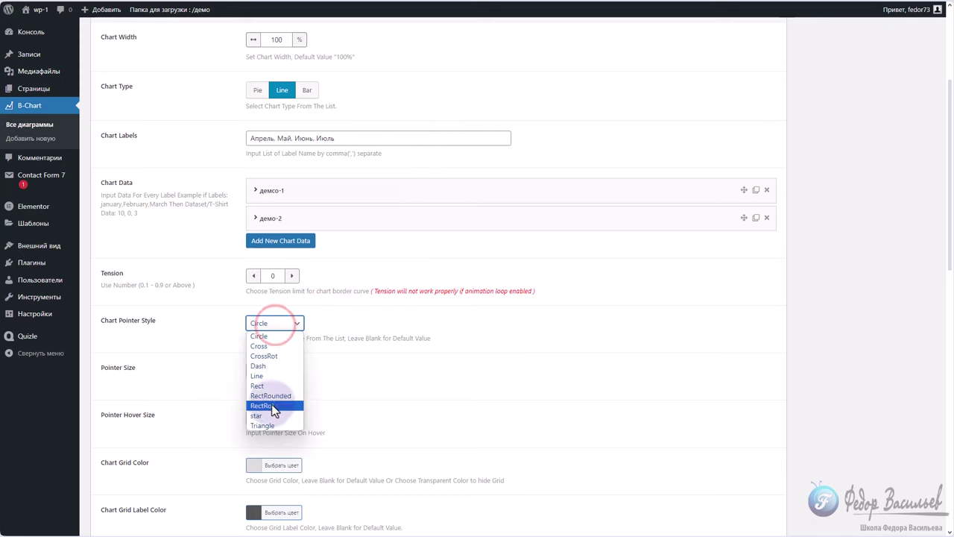
pyautogui.click(256, 375)
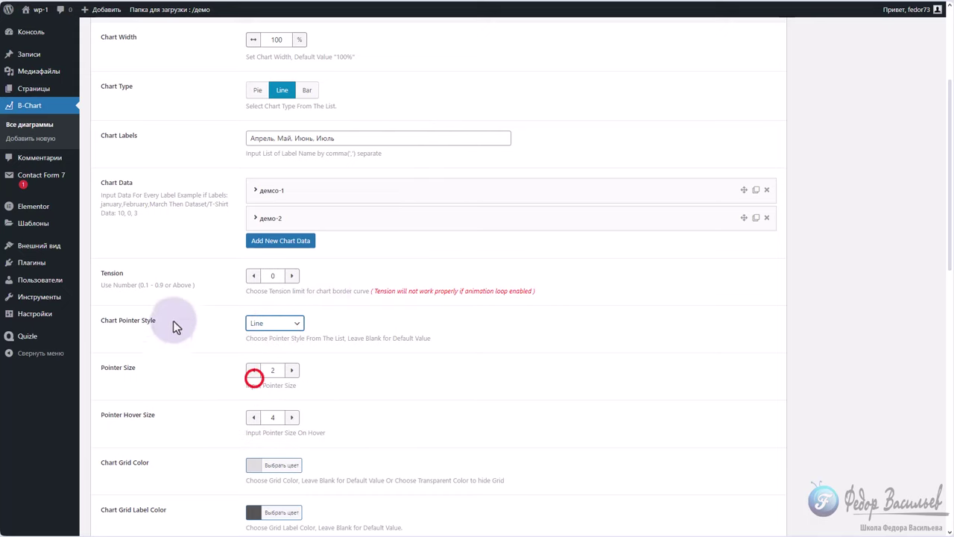
# Set the pointer size to 5 and the pointer hover size to 7.
pyautogui.scroll(-2, 175, 317)
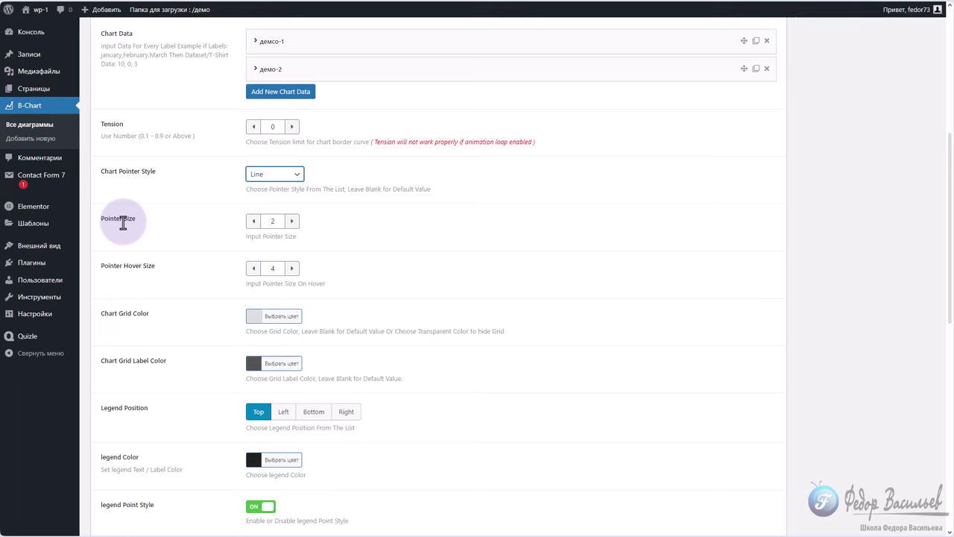
pyautogui.click(292, 221)
pyautogui.click(252, 222)
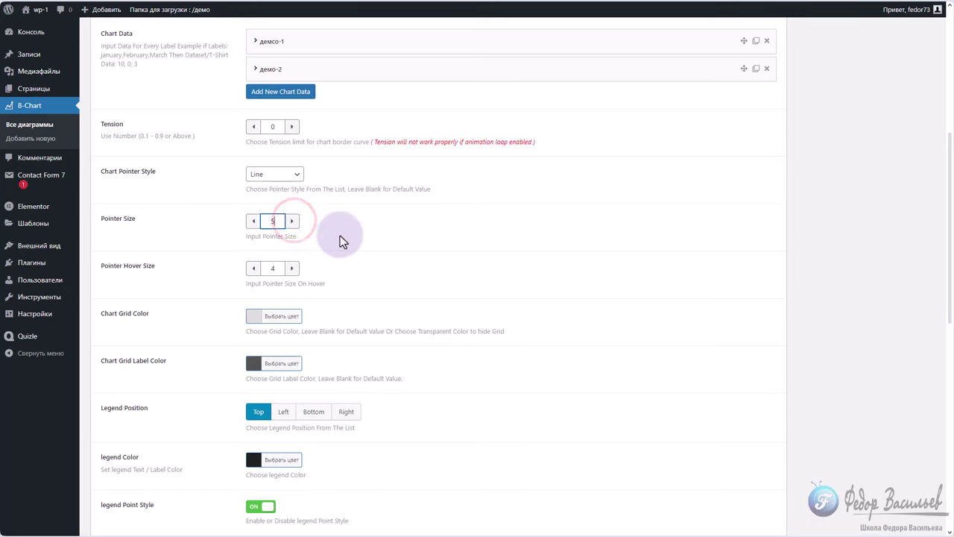
pyautogui.click(293, 268)
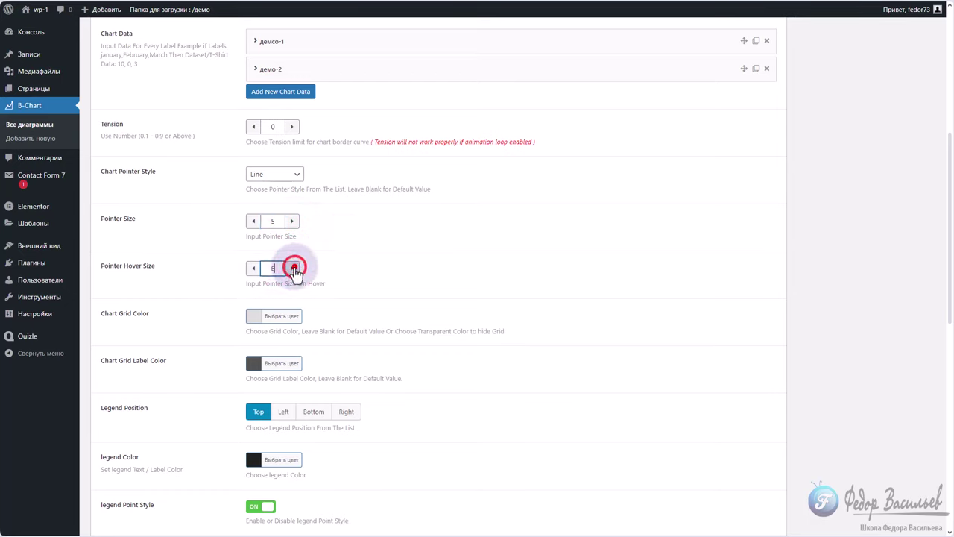
pyautogui.click(294, 268)
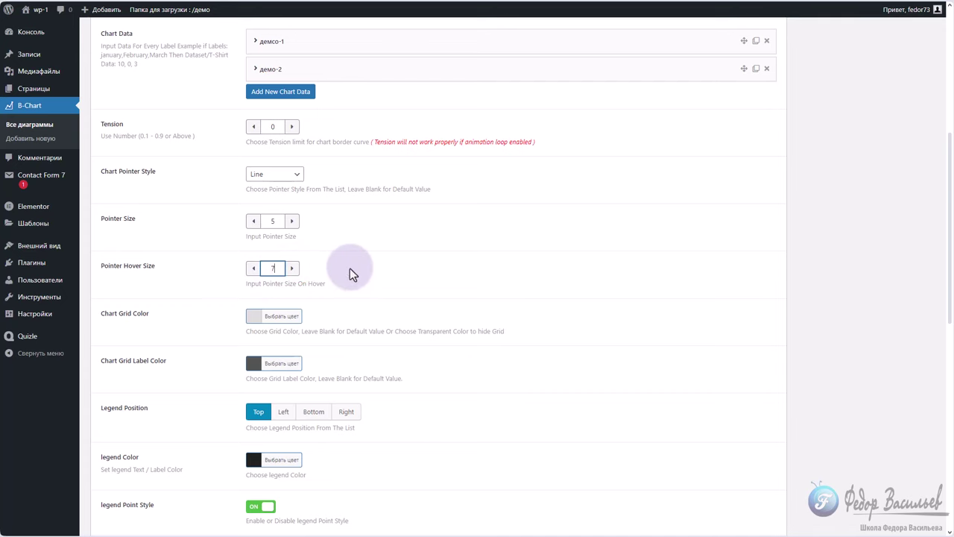
# Update the chart and inspect how the Июнь points react to the pointer in the post.
pyautogui.scroll(3, 846, 186)
pyautogui.scroll(2, 846, 186)
pyautogui.click(922, 114)
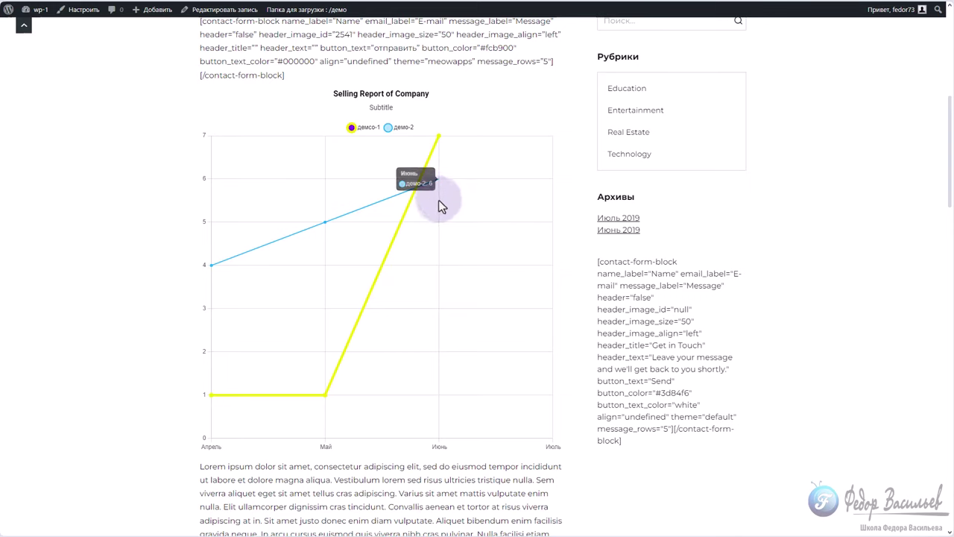
pyautogui.moveTo(445, 184)
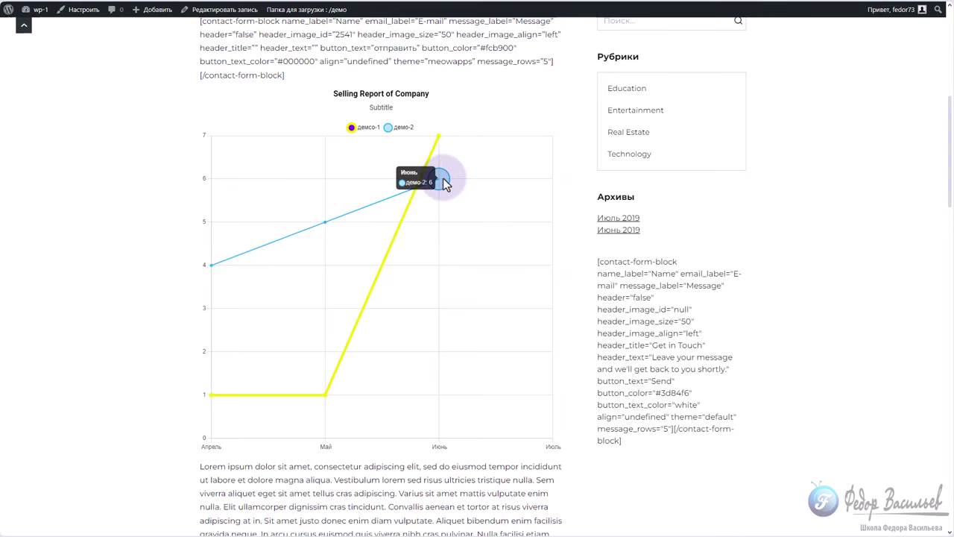
pyautogui.moveTo(439, 138)
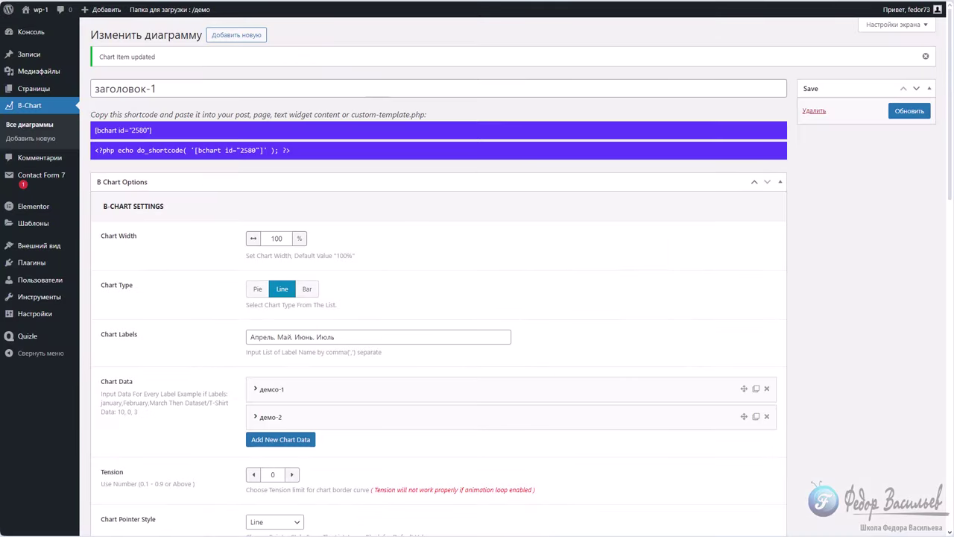
# Change the chart pointer style to RectRounded, update the chart and reload the post.
pyautogui.scroll(-4, 390, 325)
pyautogui.click(272, 219)
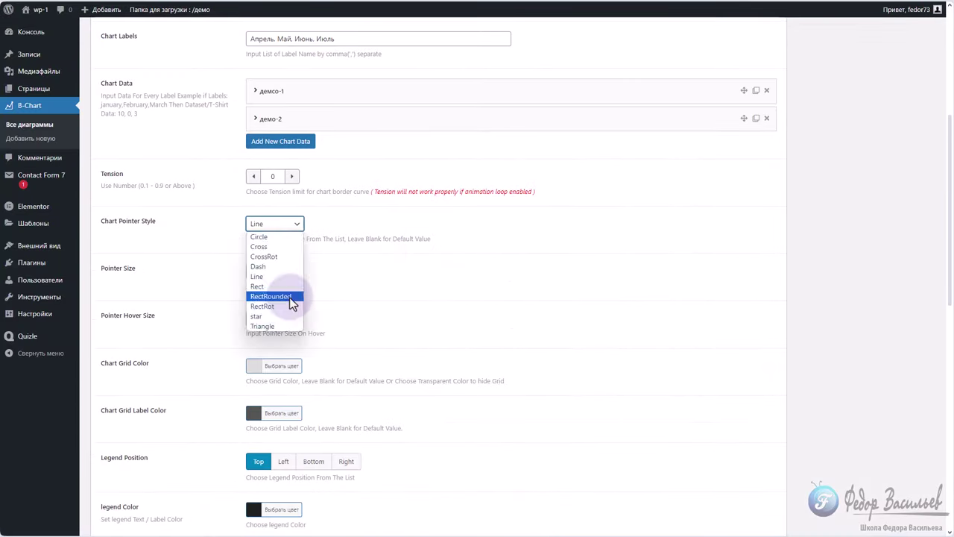
pyautogui.click(289, 296)
pyautogui.scroll(3, 555, 255)
pyautogui.scroll(1, 555, 255)
pyautogui.click(901, 116)
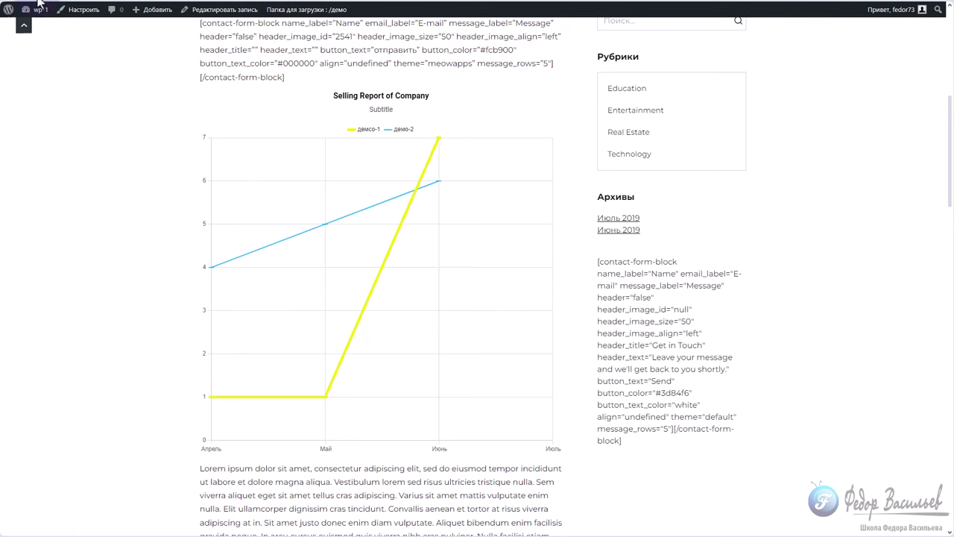
pyautogui.click(37, 3)
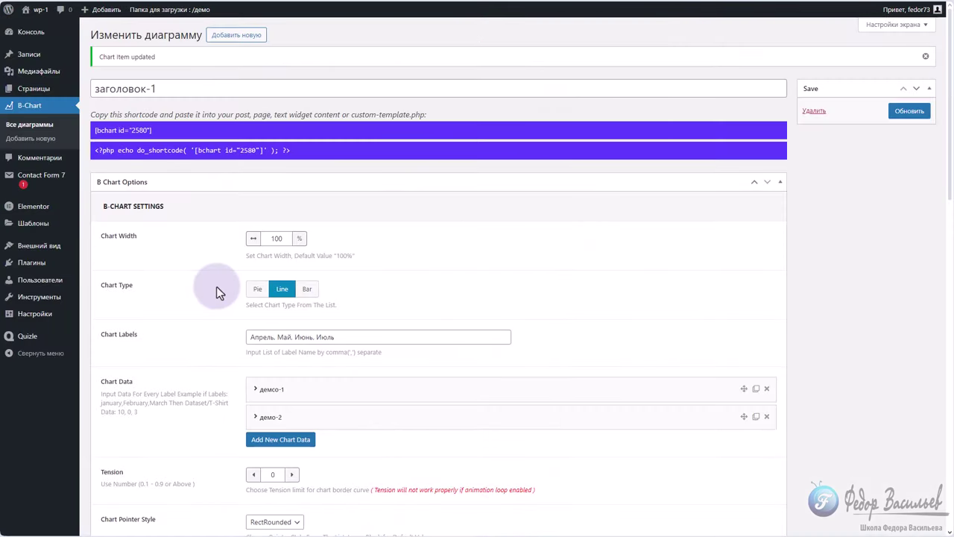
# Set the pointer hover size to 3 in the chart settings.
pyautogui.scroll(-5, 216, 291)
pyautogui.doubleClick(270, 318)
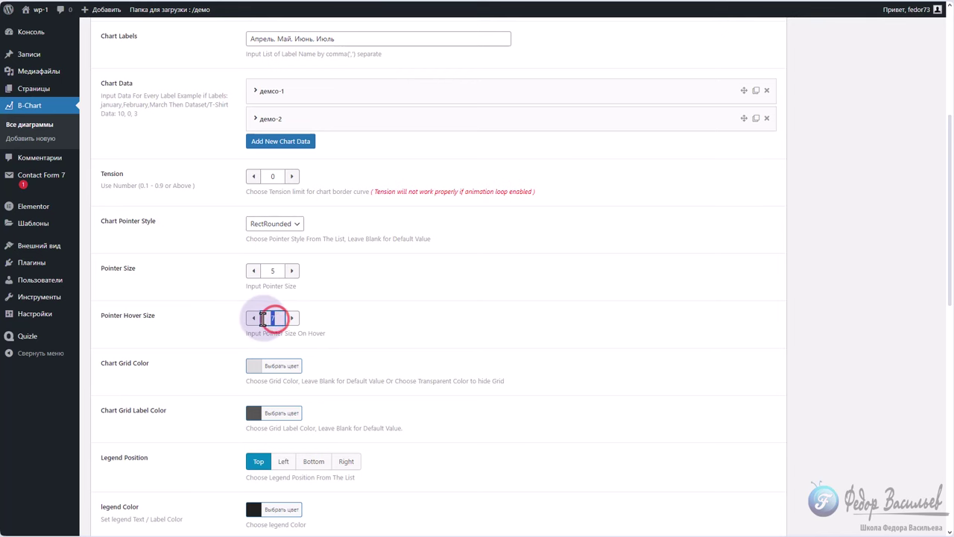
pyautogui.write('3')
pyautogui.click(356, 316)
pyautogui.scroll(-2, 372, 309)
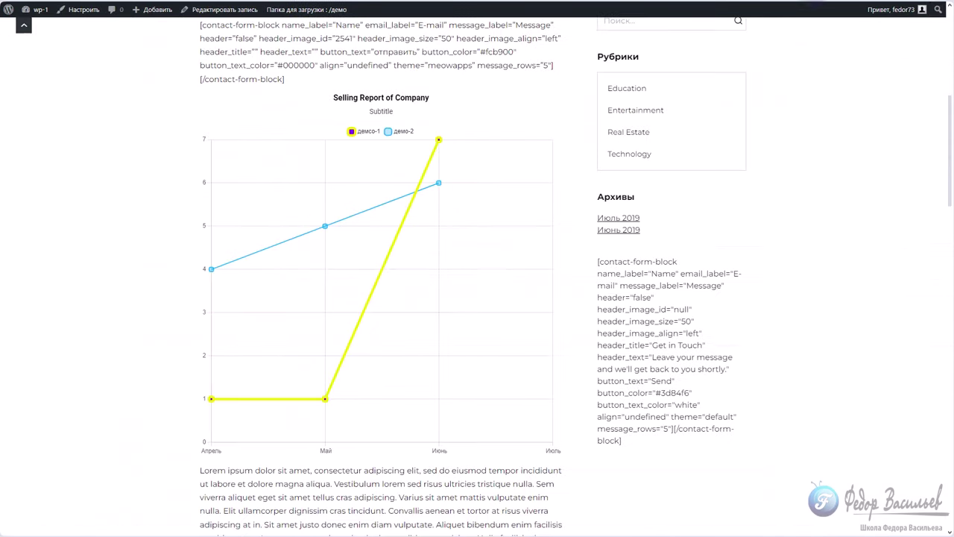
# Examine the chart grid in the post and view the Chart Grid Label Color options without changing them.
pyautogui.click(629, 92)
pyautogui.click(453, 234)
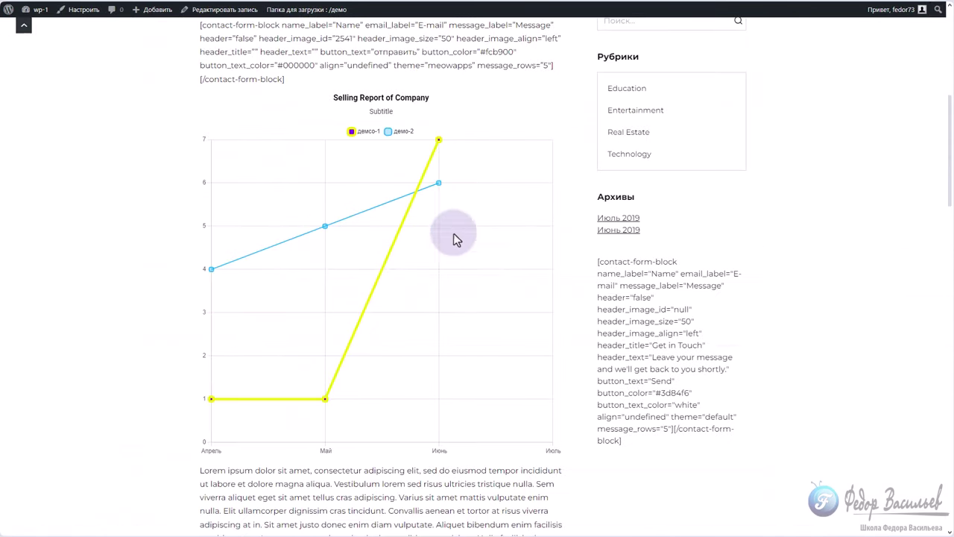
pyautogui.click(471, 149)
pyautogui.click(674, 56)
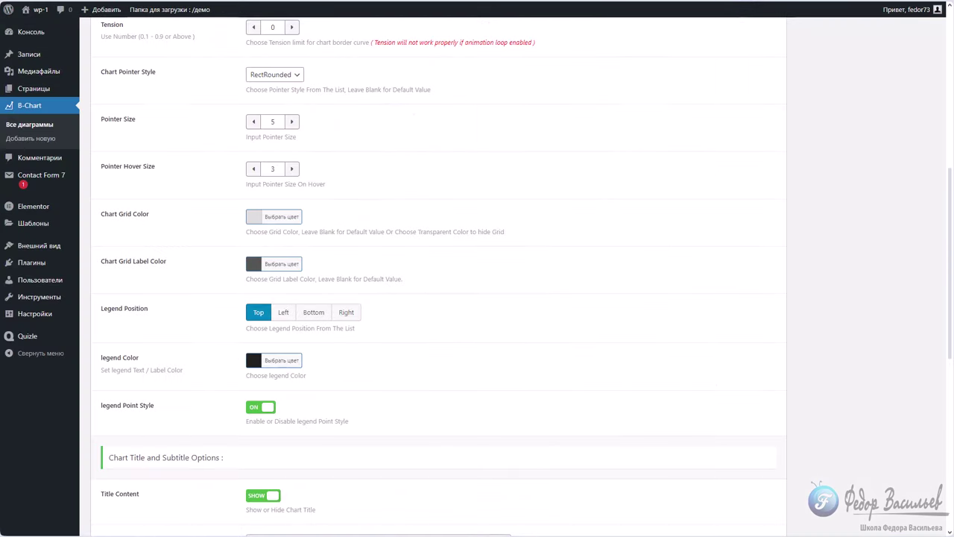
pyautogui.click(254, 265)
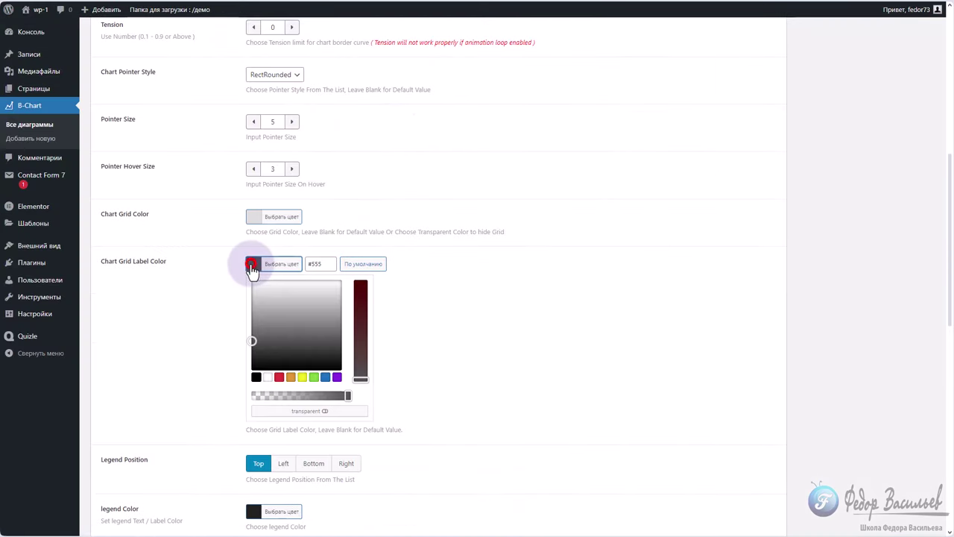
pyautogui.click(202, 267)
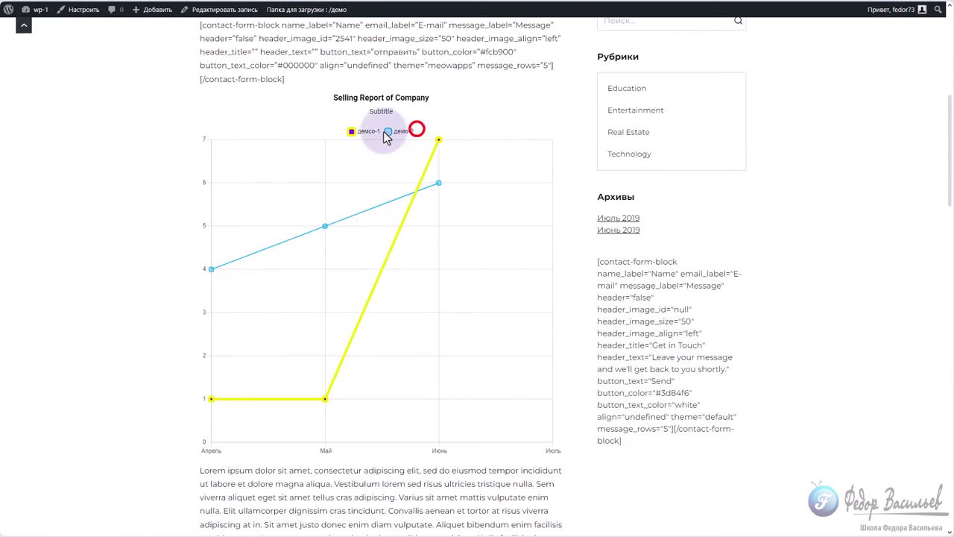
# Toggle the демсо-1 and демо-2 series off and on through the legend of the chart in the post.
pyautogui.click(364, 131)
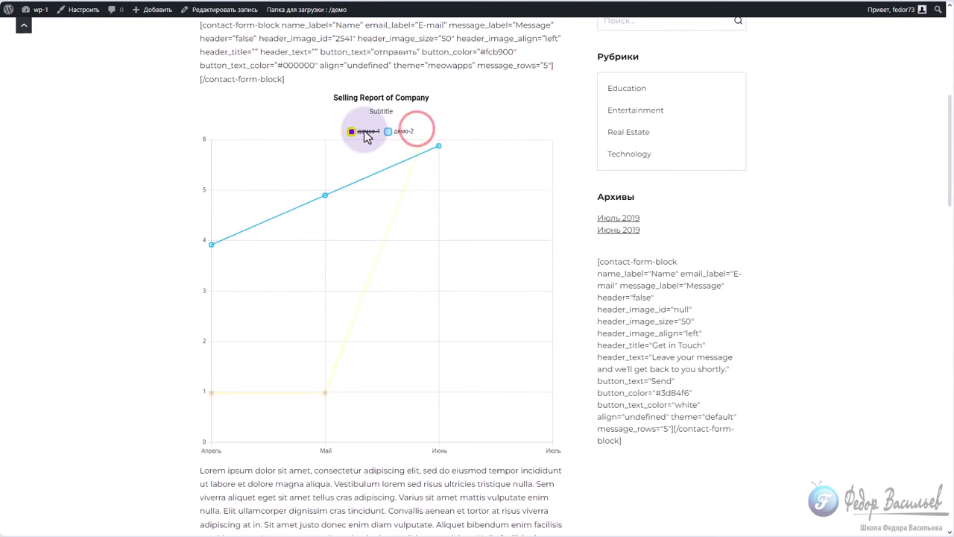
pyautogui.click(364, 131)
pyautogui.click(393, 131)
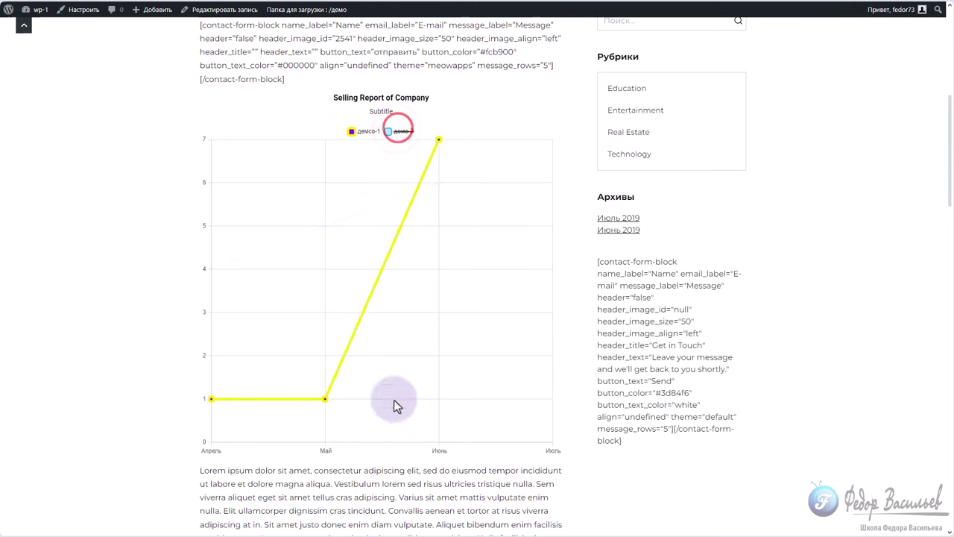
pyautogui.doubleClick(364, 132)
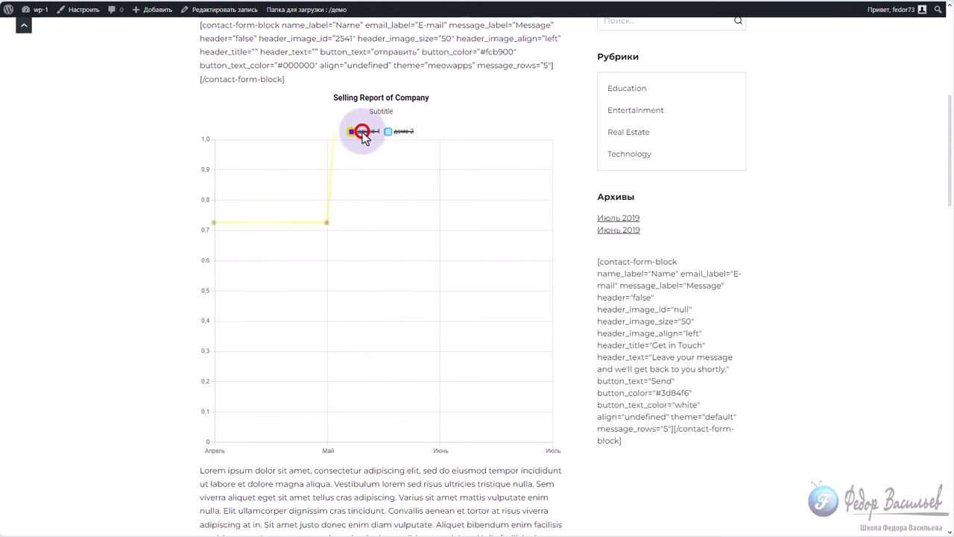
pyautogui.click(406, 132)
# Keep the chart's Legend Position at Top and compare the setting with the legend in the post.
pyautogui.hotkey('ctrl', 'Tab')
pyautogui.click(257, 313)
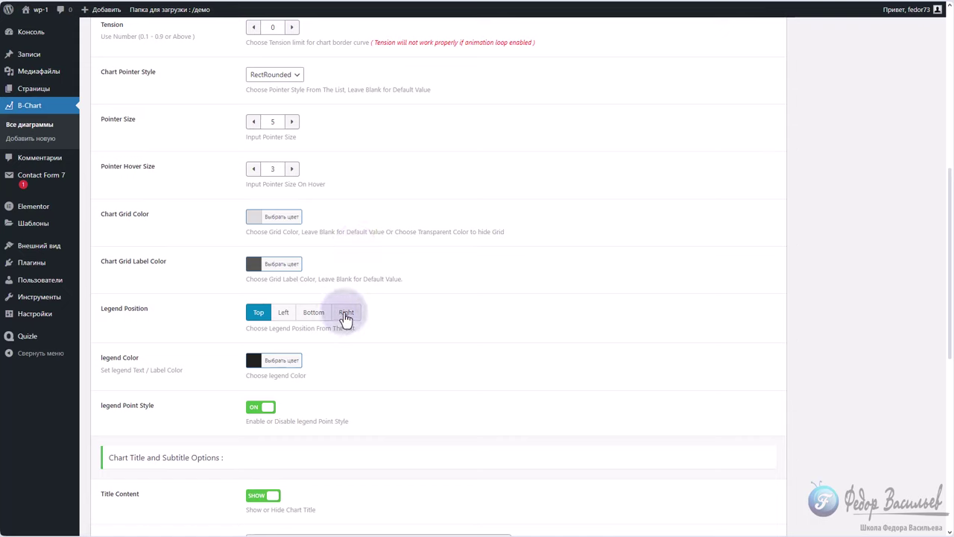
pyautogui.hotkey('ctrl', 'Tab')
pyautogui.hotkey('ctrl', 'Tab')
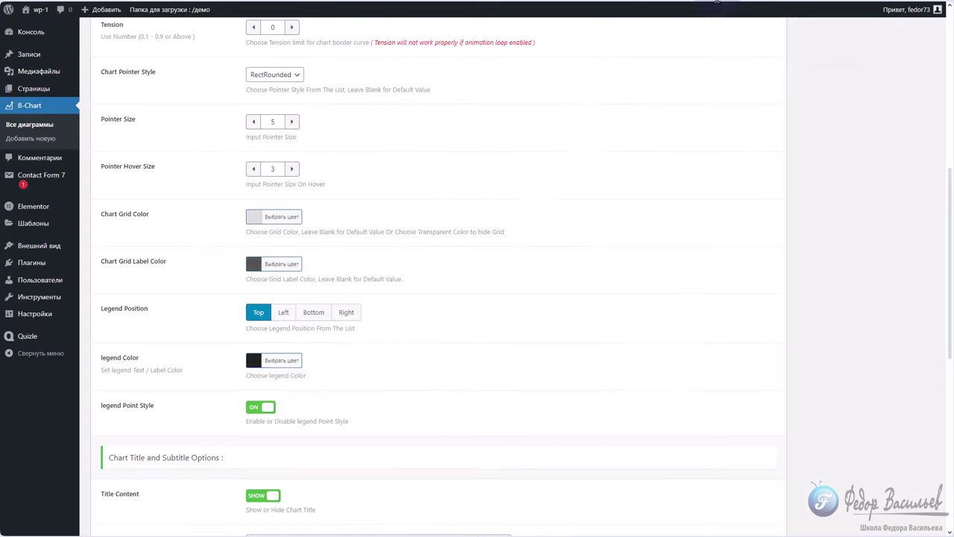
# Change the legend color to green #81d742, update the chart and reload the post.
pyautogui.click(273, 360)
pyautogui.click(315, 473)
pyautogui.scroll(6, 894, 58)
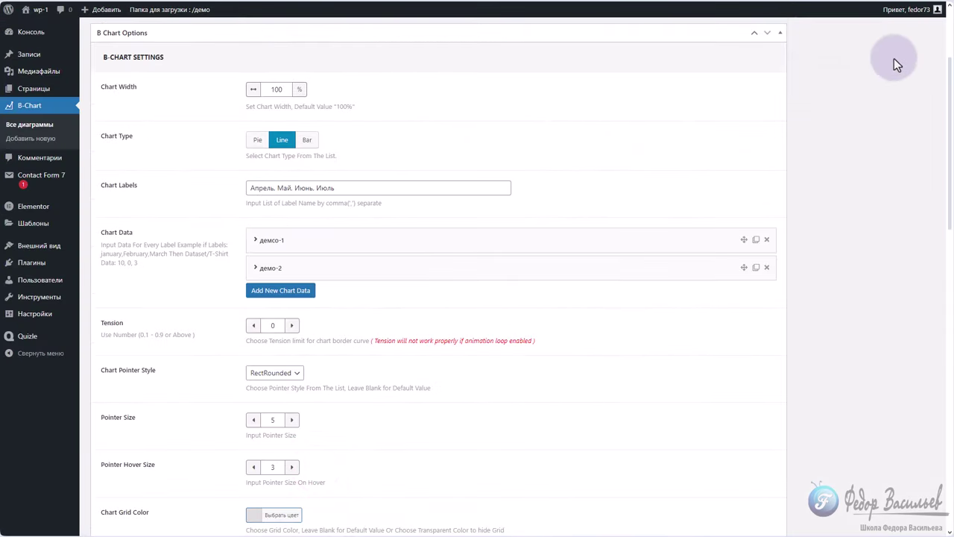
pyautogui.click(905, 110)
pyautogui.hotkey('ctrl', 'Tab')
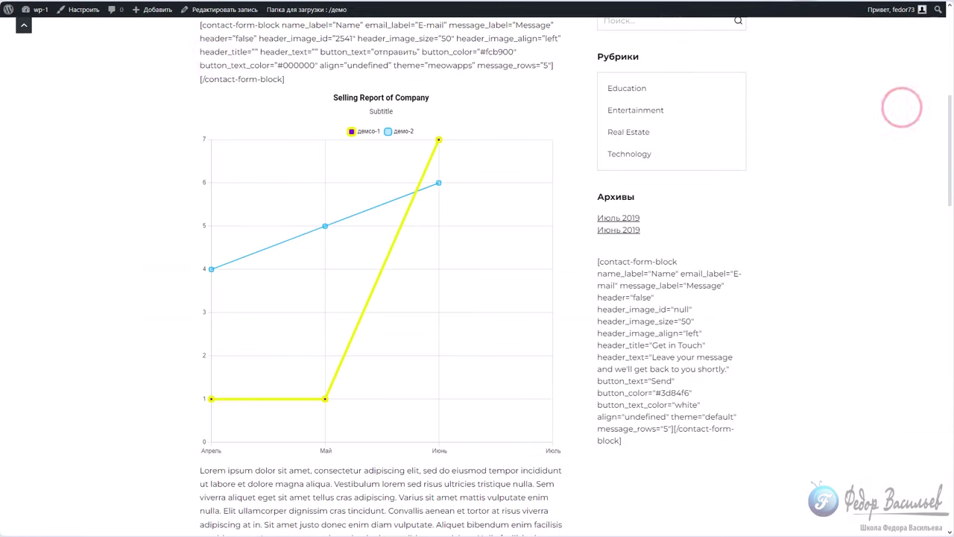
pyautogui.press('F5')
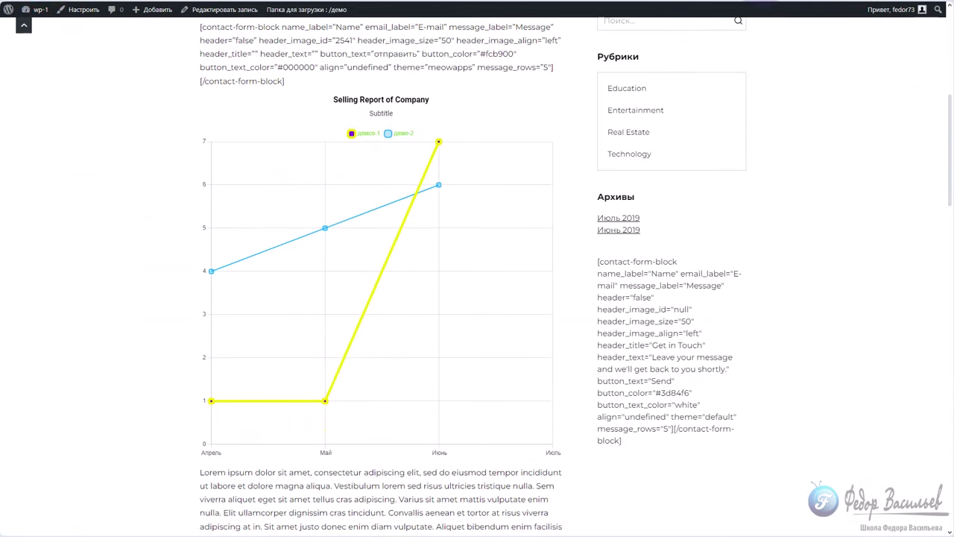
# Set the legend color to black in the chart settings.
pyautogui.hotkey('ctrl', 'Tab')
pyautogui.scroll(-5, 362, 355)
pyautogui.scroll(-3, 362, 356)
pyautogui.click(254, 211)
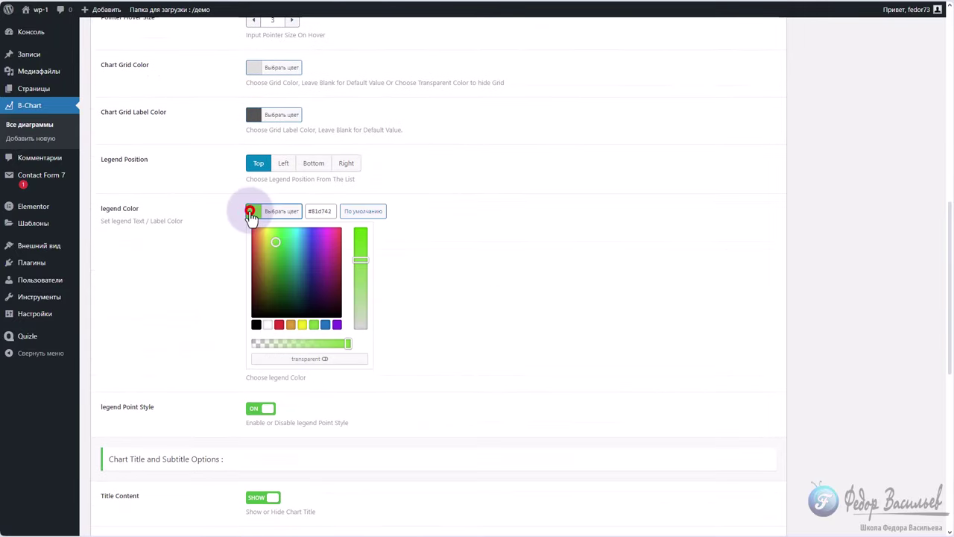
pyautogui.click(254, 325)
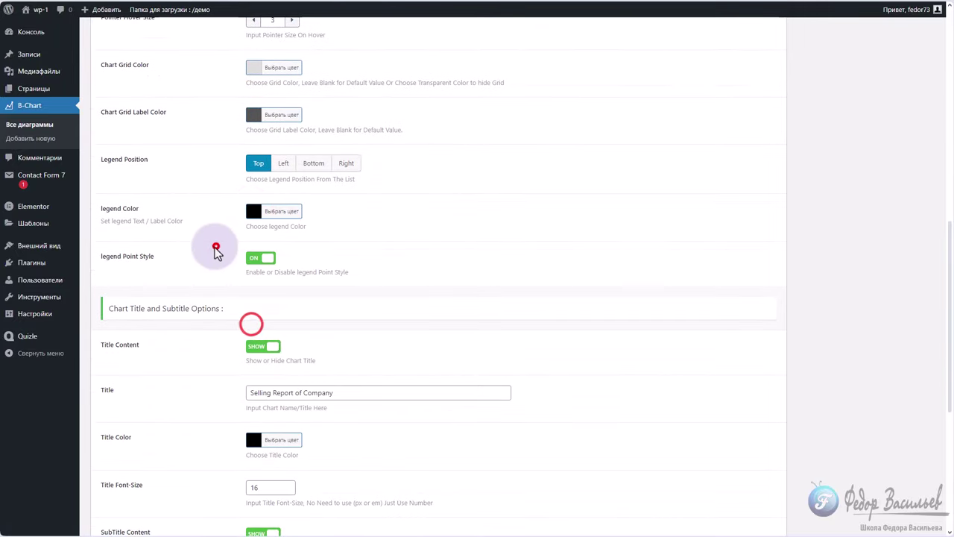
# Turn off the legend Point Style and check the legend in the post.
pyautogui.click(261, 261)
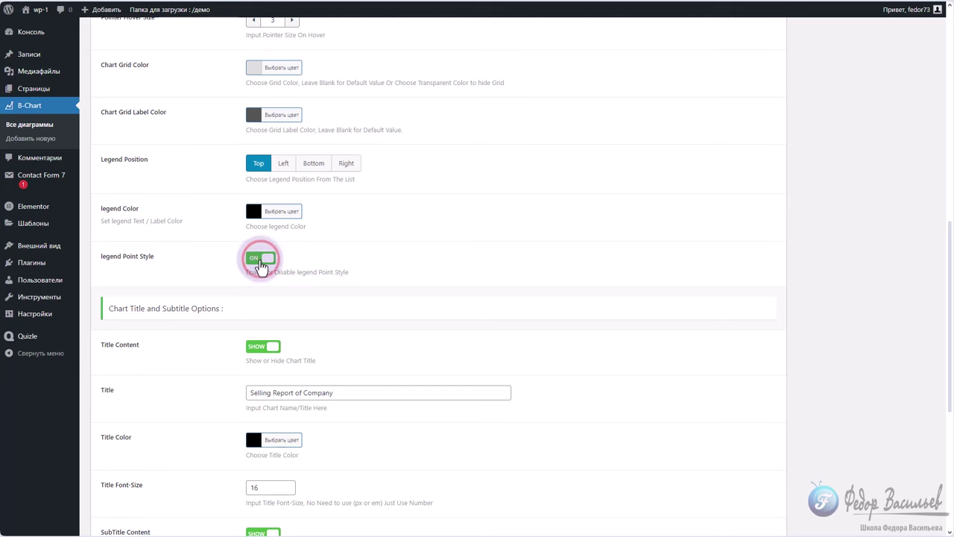
pyautogui.hotkey('ctrl', 'Tab')
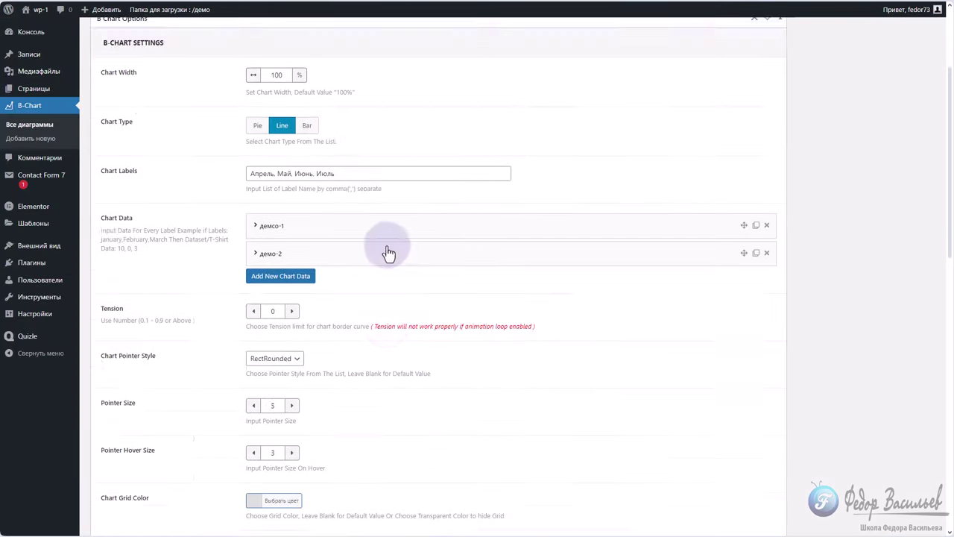
pyautogui.scroll(-7, 388, 246)
pyautogui.click(268, 259)
# Hide the chart's title and subtitle content, update the chart and reload the post.
pyautogui.scroll(-3, 260, 239)
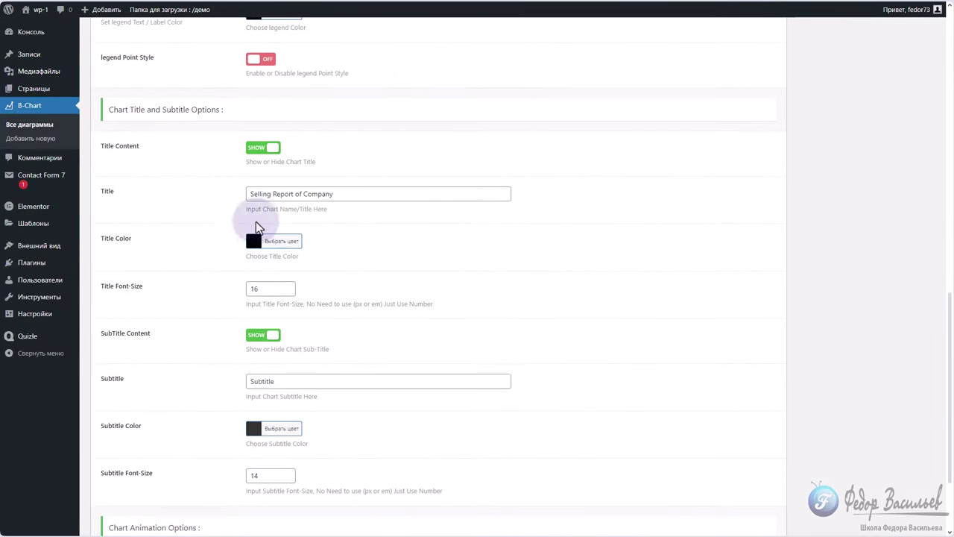
pyautogui.click(257, 149)
pyautogui.click(251, 222)
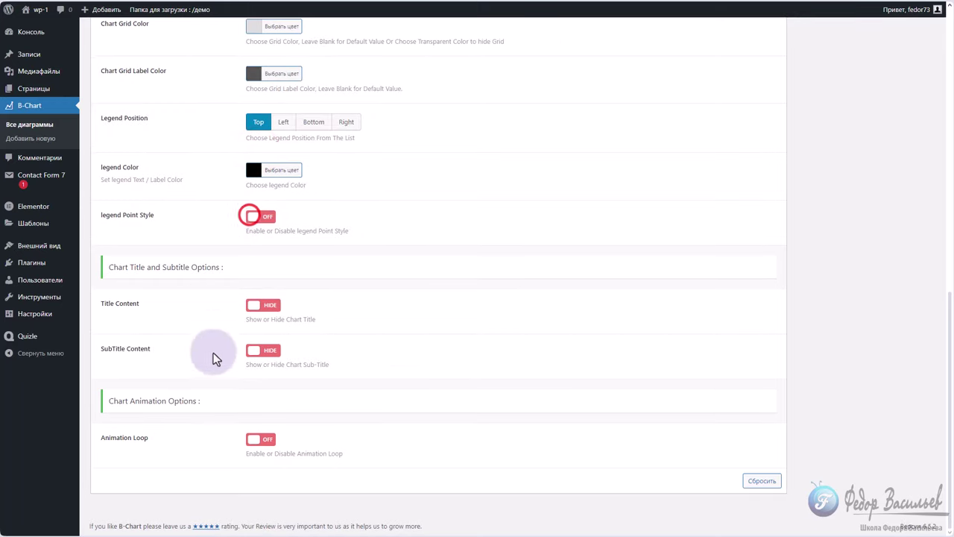
pyautogui.scroll(10, 549, 323)
pyautogui.click(908, 111)
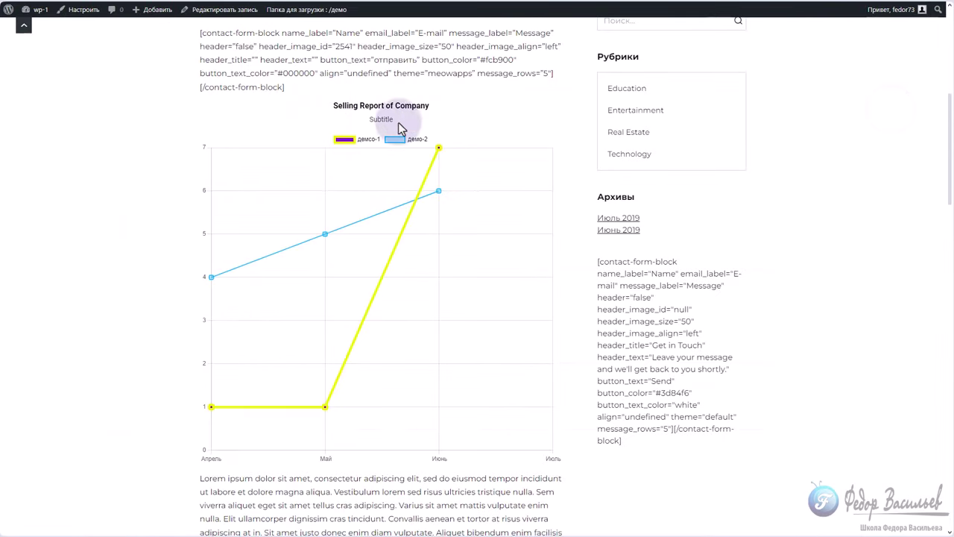
pyautogui.press('F5')
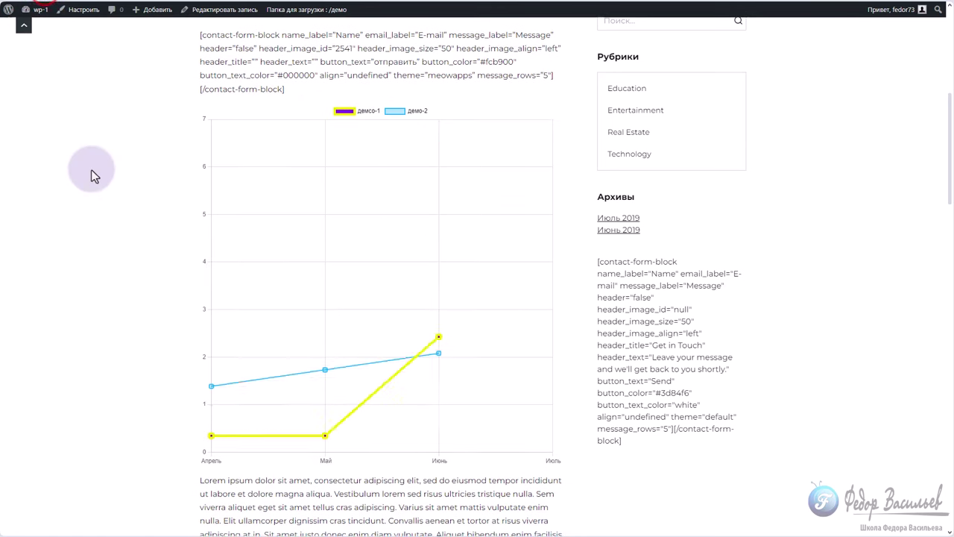
# Look over the post's chart and the contact-form-block shortcode text above it.
pyautogui.scroll(-2, 160, 305)
pyautogui.moveTo(300, 240); pyautogui.dragTo(193, 185)
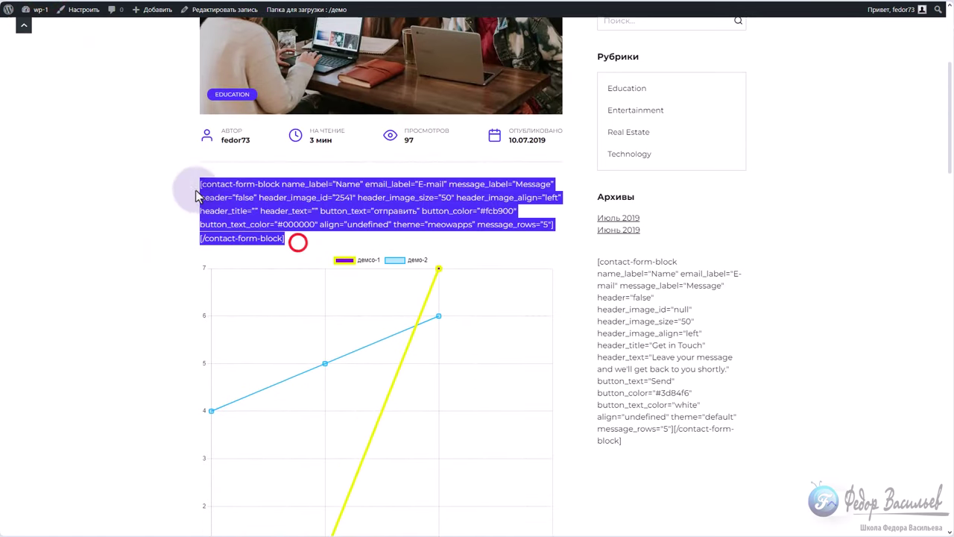
pyautogui.click(170, 223)
pyautogui.scroll(-3, 326, 236)
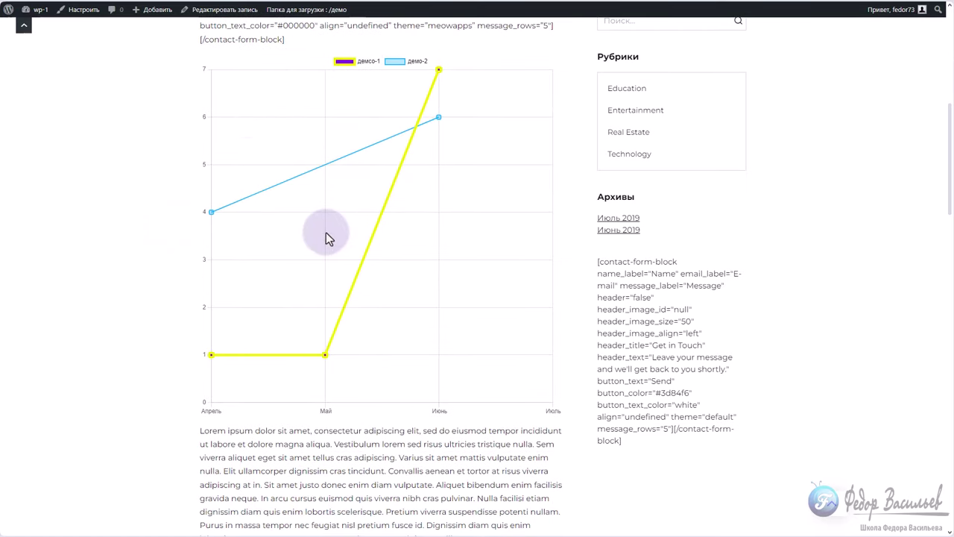
pyautogui.scroll(1, 326, 236)
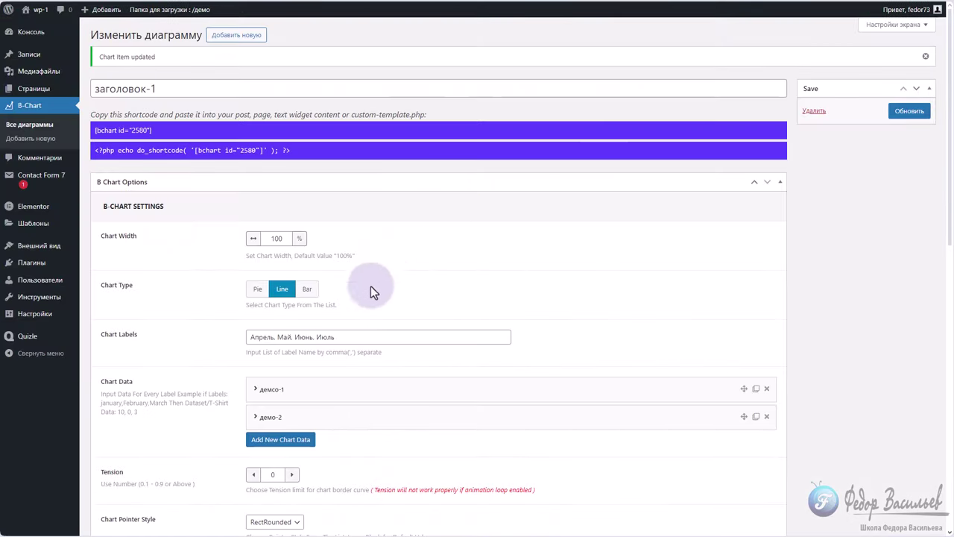
# Show the chart's Title Content again and review its title text, color and font size fields.
pyautogui.scroll(-15, 371, 285)
pyautogui.click(260, 307)
pyautogui.scroll(-2, 187, 326)
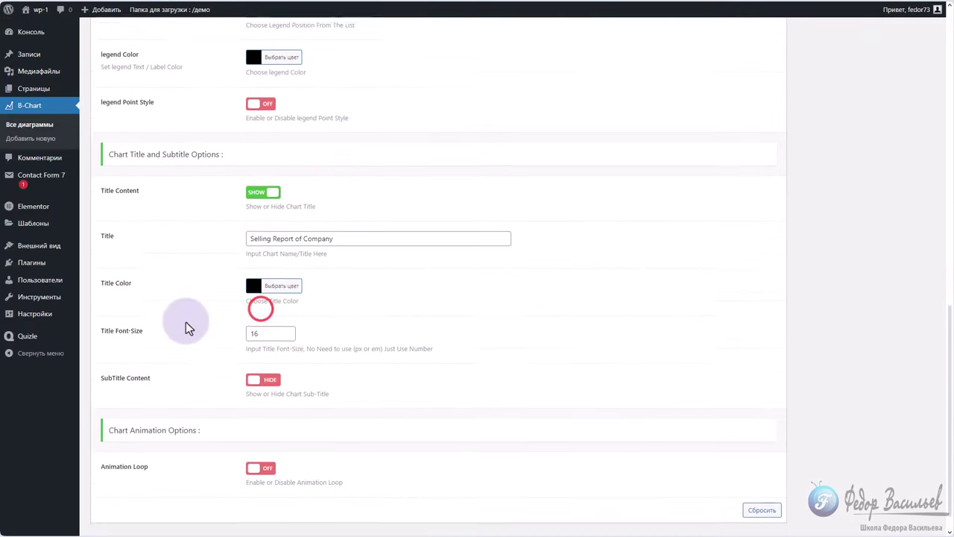
pyautogui.moveTo(368, 204); pyautogui.dragTo(173, 260)
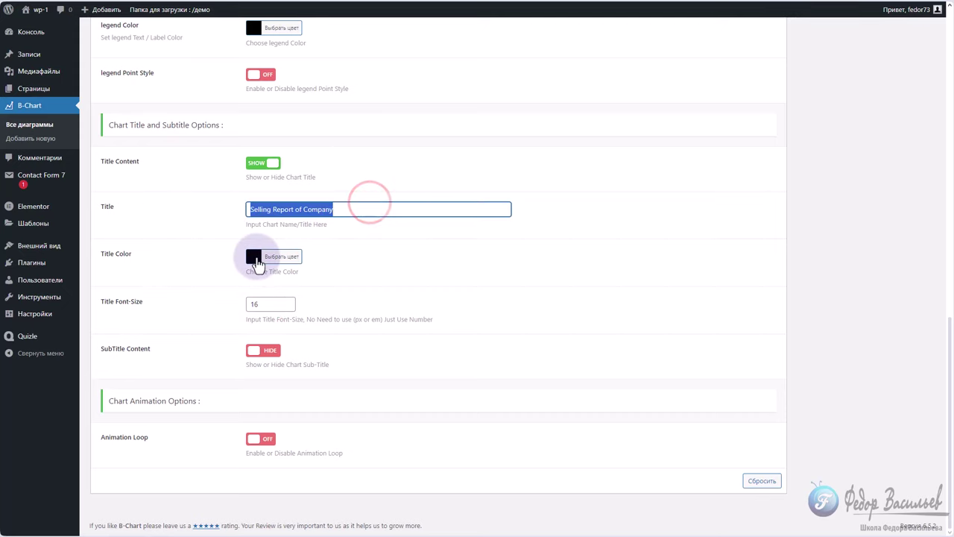
pyautogui.doubleClick(267, 303)
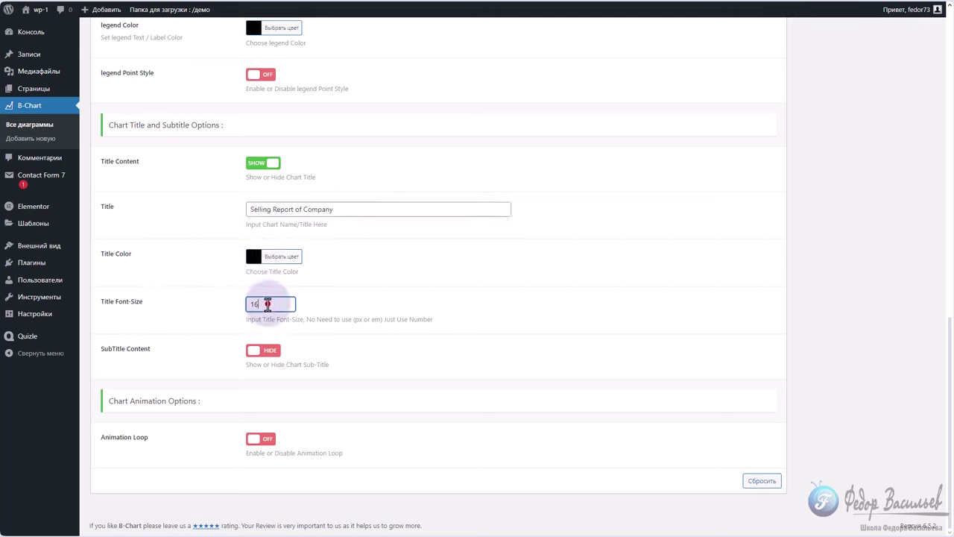
# Show the chart's SubTitle Content again and review its subtitle text, color and font size fields.
pyautogui.click(261, 350)
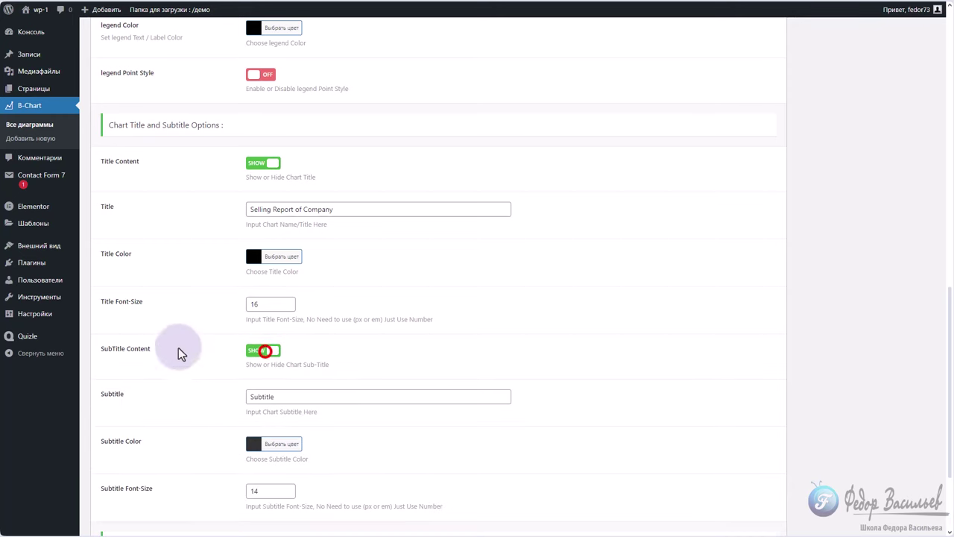
pyautogui.scroll(-2, 181, 351)
pyautogui.moveTo(298, 254); pyautogui.dragTo(158, 263)
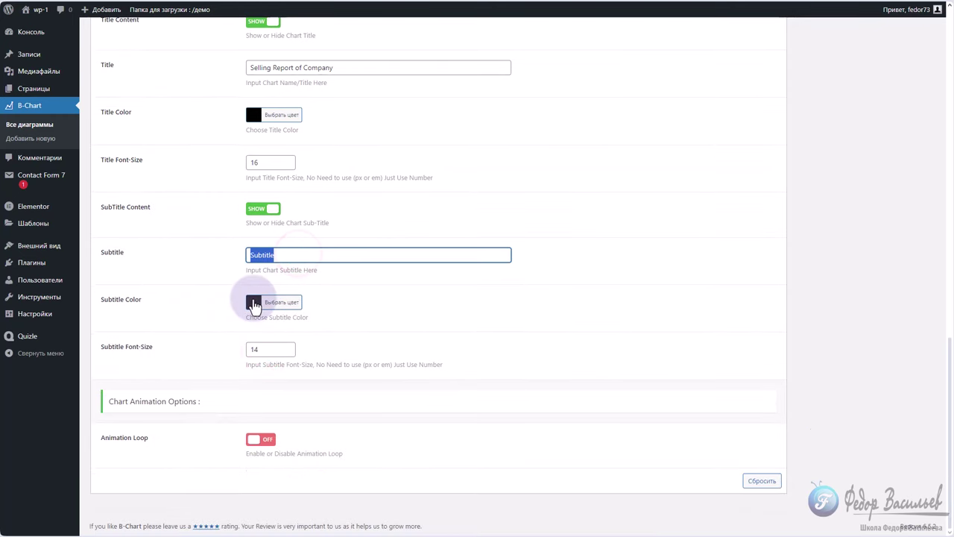
pyautogui.click(257, 349)
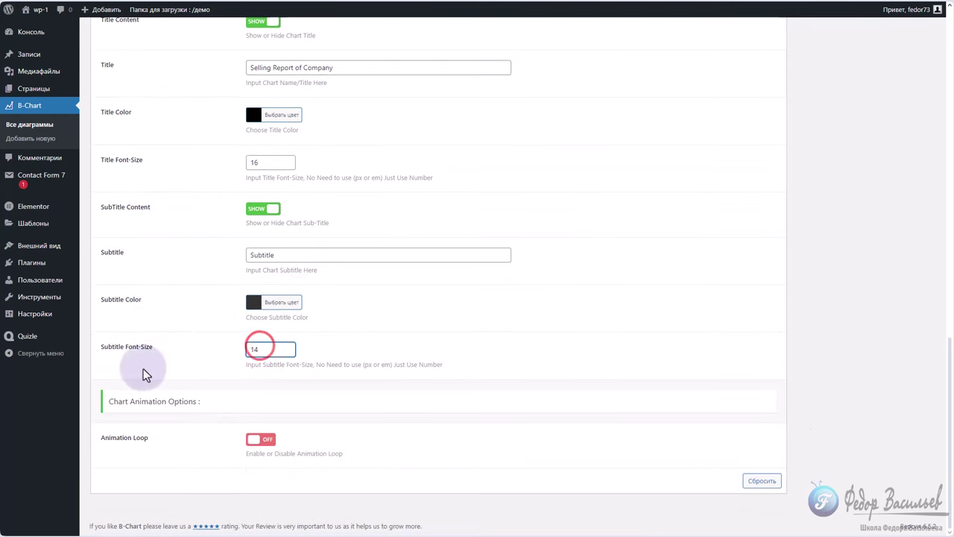
# Enable the chart's Animation Loop and set the animation type to EaseInQuad.
pyautogui.click(257, 439)
pyautogui.scroll(-1, 158, 369)
pyautogui.scroll(-1, 159, 369)
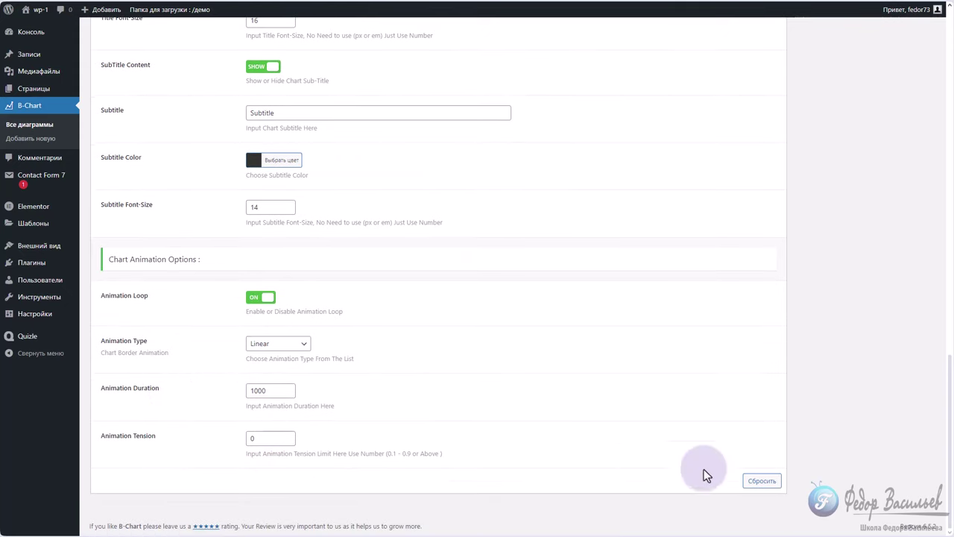
pyautogui.click(303, 346)
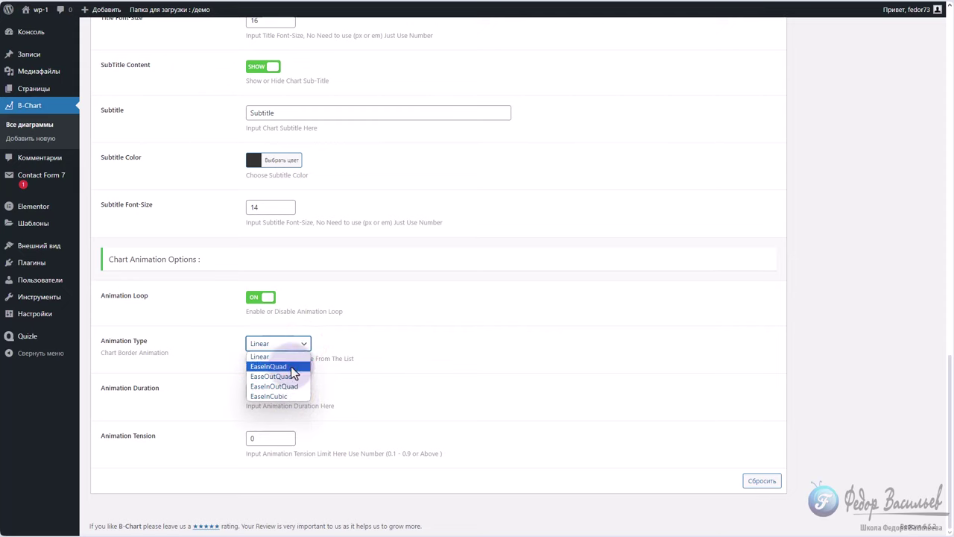
pyautogui.click(293, 370)
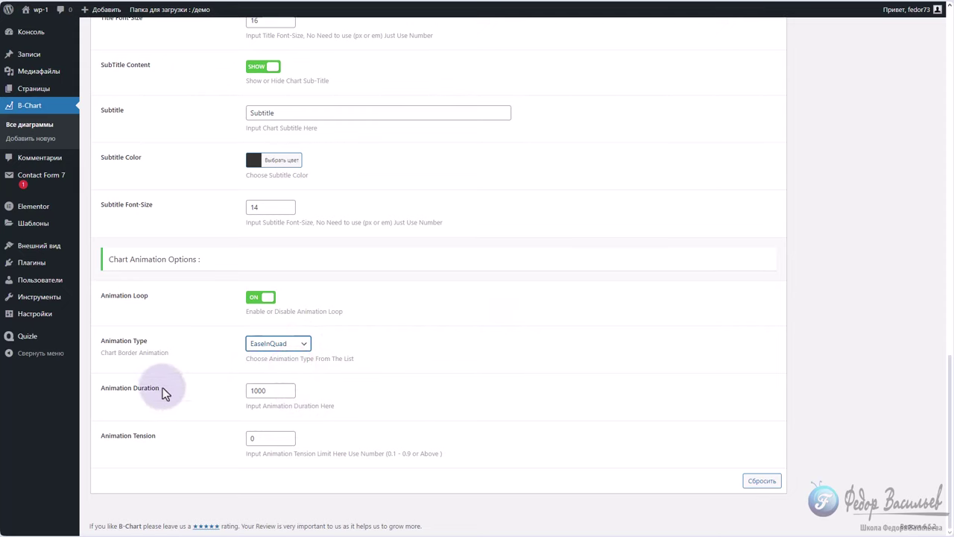
# Review the Animation Duration setting, leaving its value as it is, and return toward the beginning of the chart settings.
pyautogui.moveTo(161, 389); pyautogui.dragTo(97, 395)
pyautogui.moveTo(269, 392); pyautogui.dragTo(226, 397)
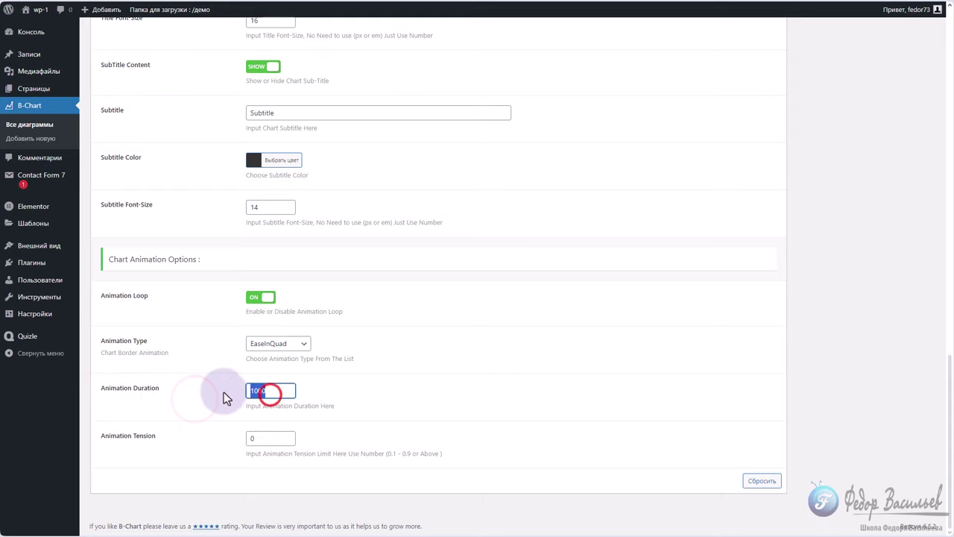
pyautogui.click(222, 394)
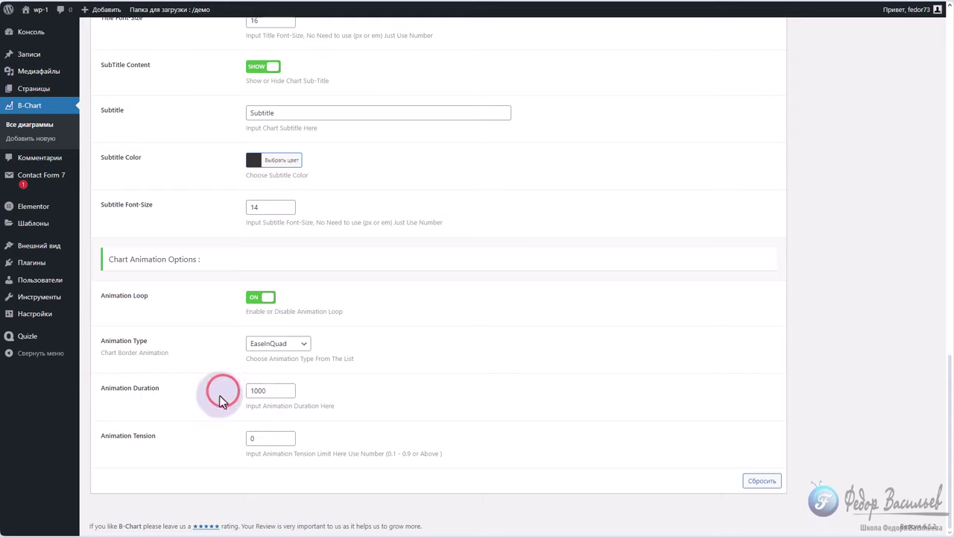
pyautogui.scroll(20, 441, 400)
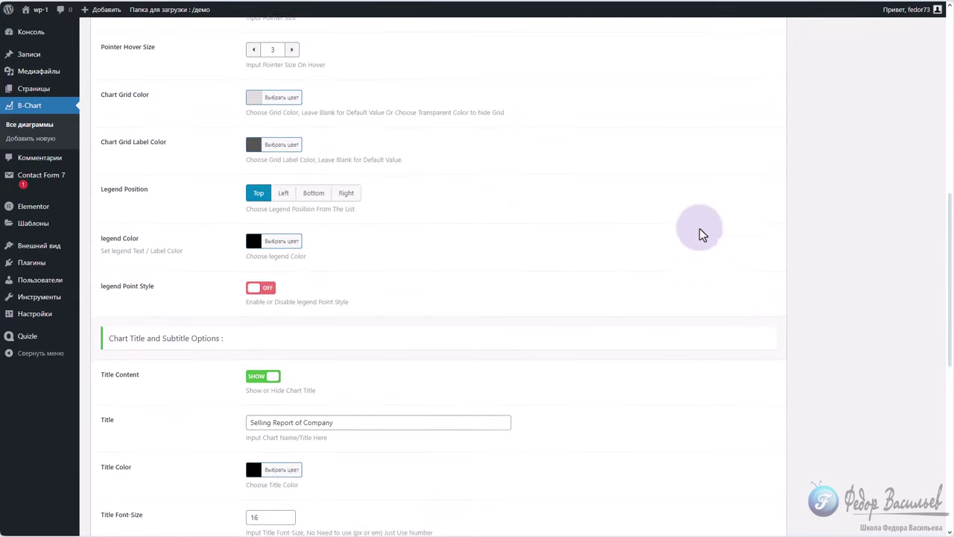
# Save the updated settings of the chart заголовок-1.
pyautogui.click(908, 111)
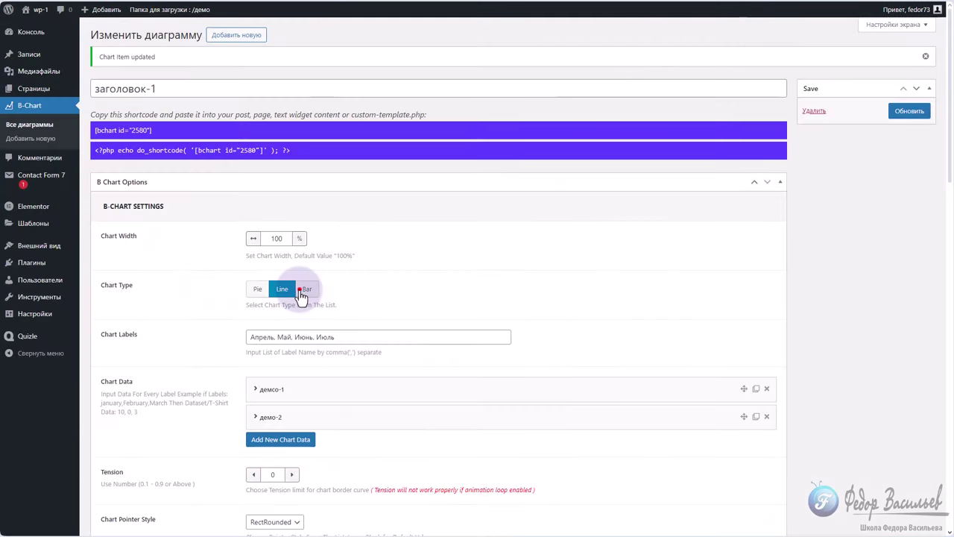
# Compare the settings offered for the Bar and Pie chart types, and return the chart type to Line.
pyautogui.click(304, 290)
pyautogui.scroll(-15, 585, 258)
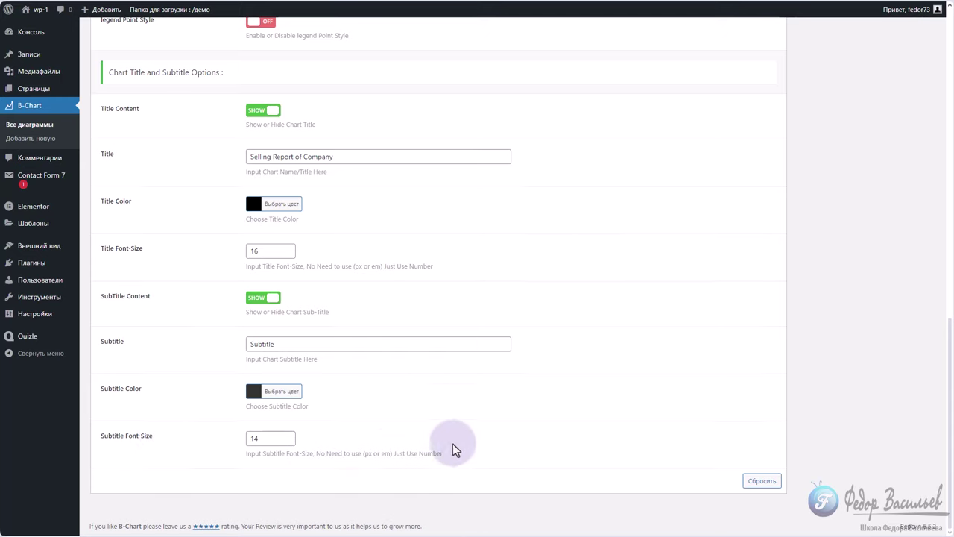
pyautogui.scroll(15, 452, 430)
pyautogui.click(257, 199)
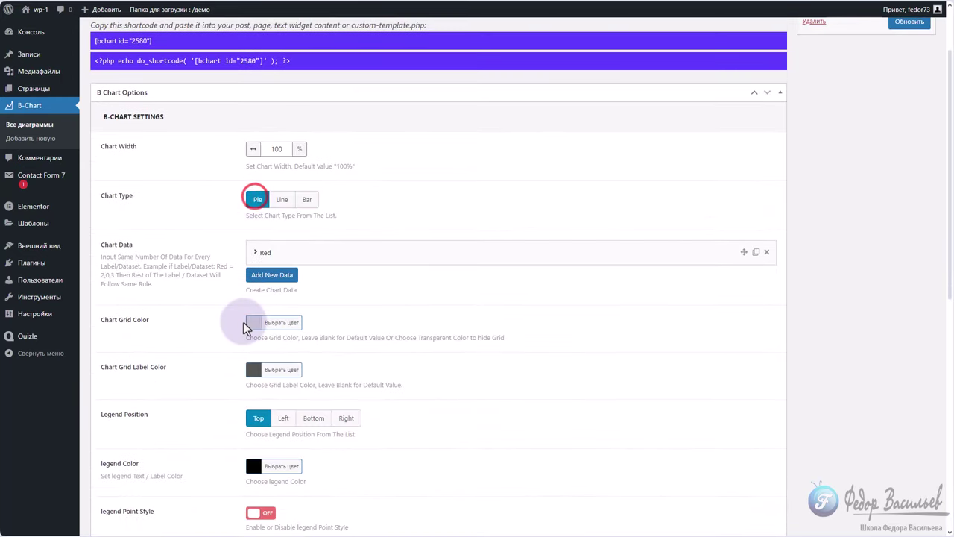
pyautogui.scroll(-7, 216, 298)
pyautogui.scroll(3, 261, 500)
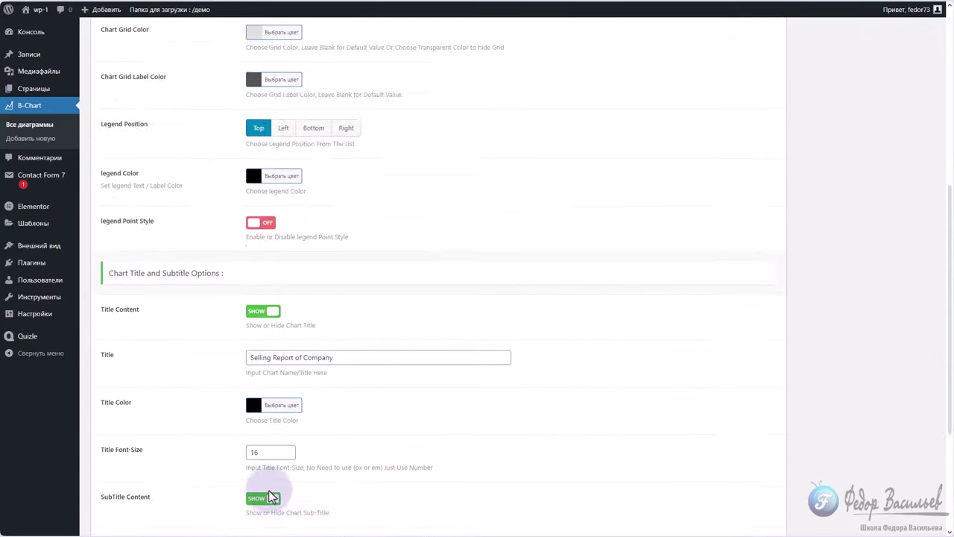
pyautogui.scroll(5, 272, 497)
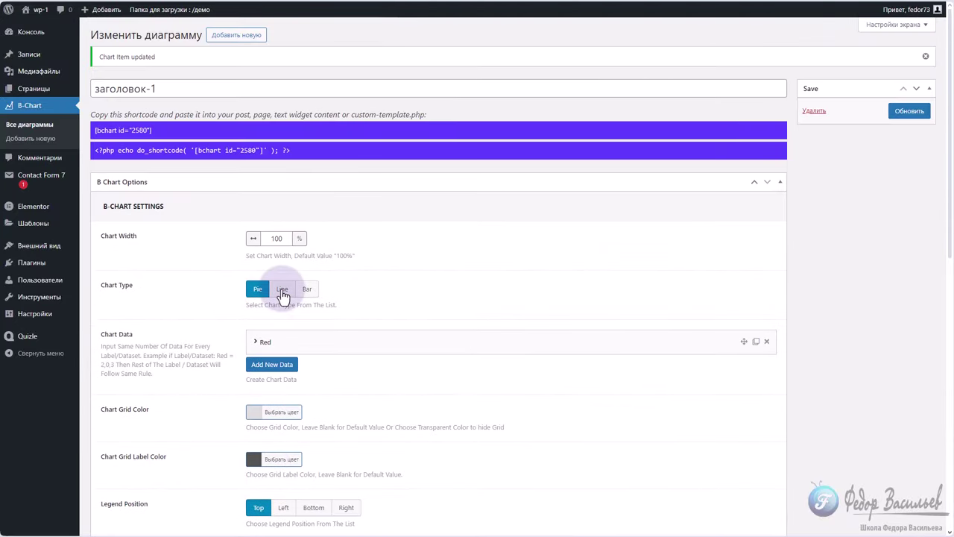
pyautogui.click(282, 290)
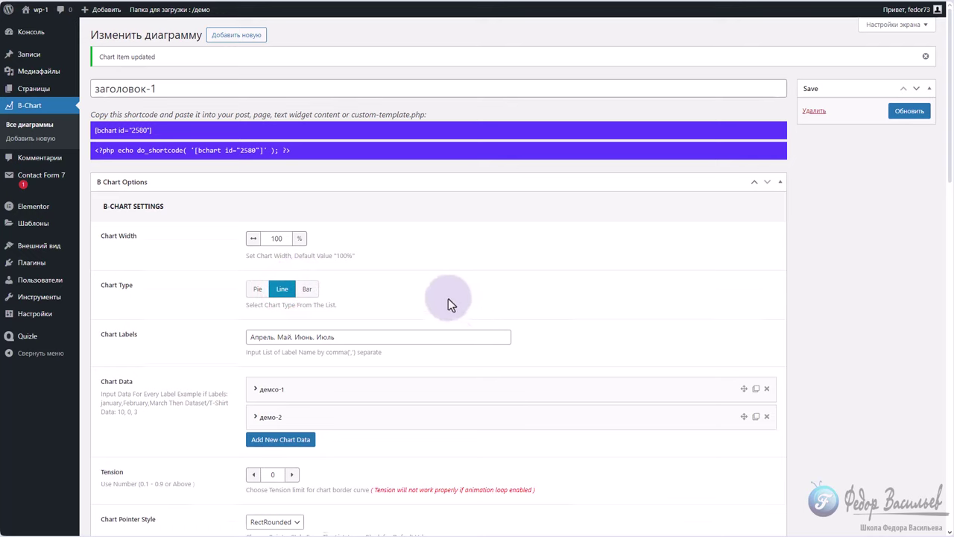
# Set the chart's Animation Tension to 0.9 and update the chart.
pyautogui.scroll(-15, 448, 298)
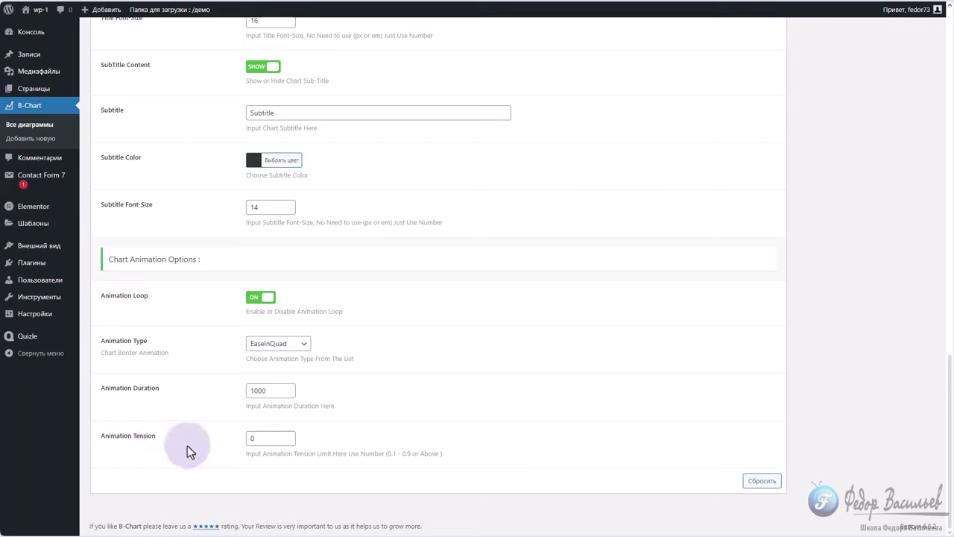
pyautogui.tripleClick(144, 435)
pyautogui.click(182, 447)
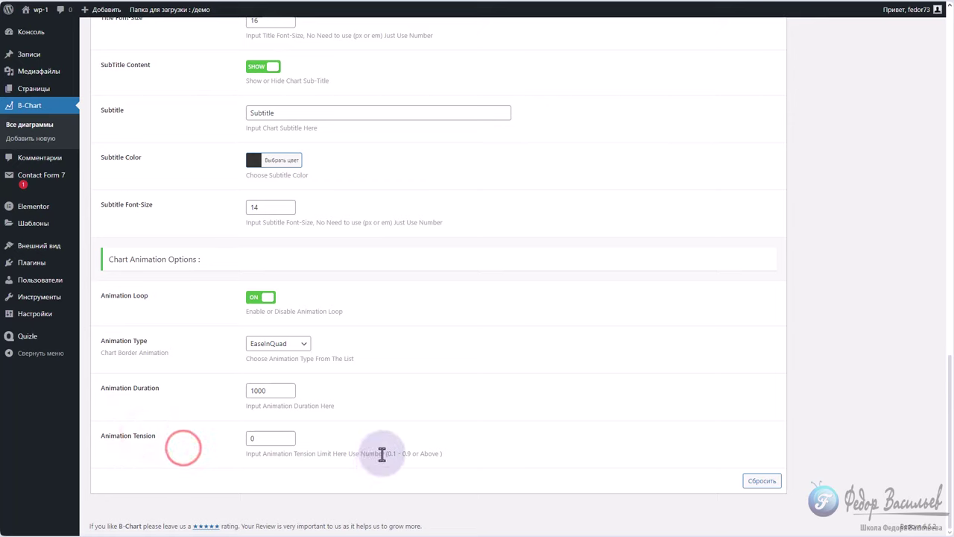
pyautogui.click(252, 438)
pyautogui.moveTo(426, 468); pyautogui.dragTo(391, 456)
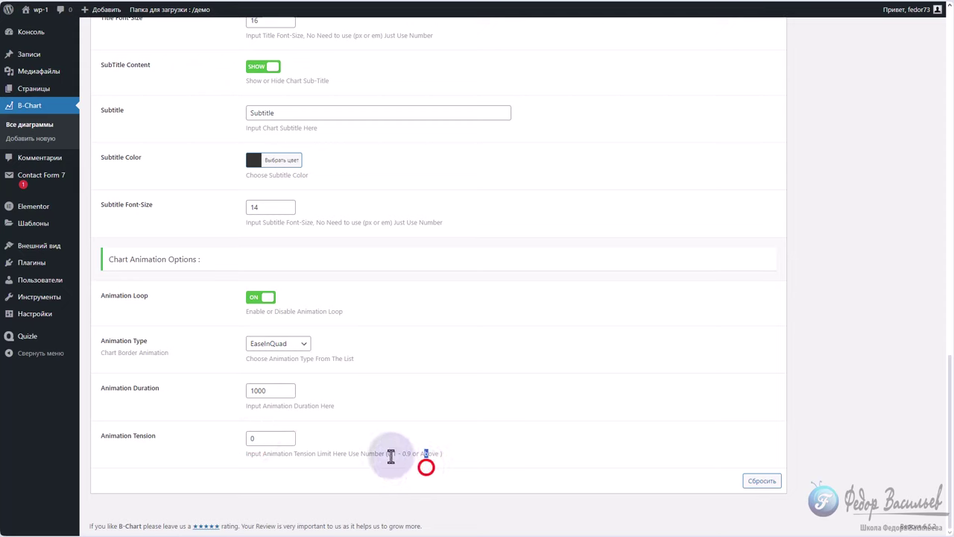
pyautogui.click(381, 452)
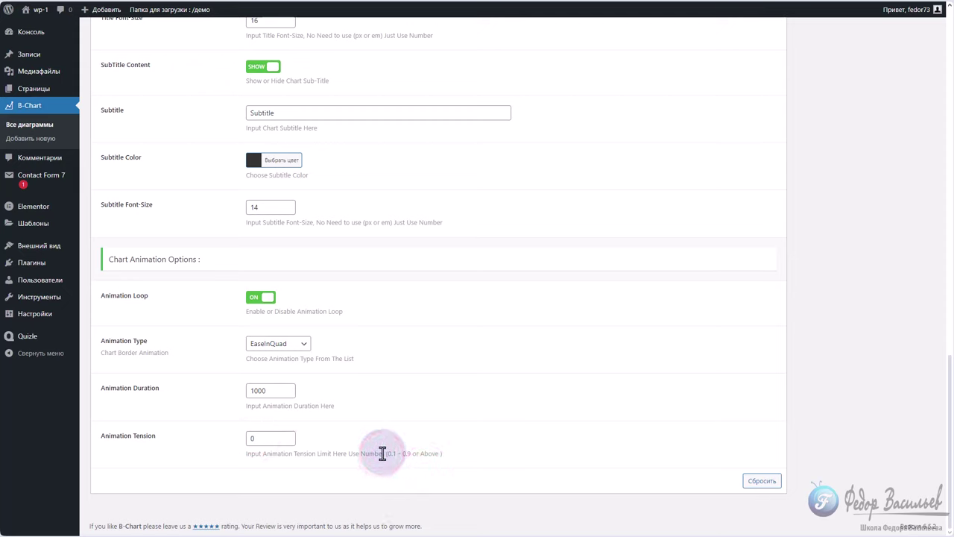
pyautogui.moveTo(403, 453); pyautogui.dragTo(442, 453)
pyautogui.click(260, 439)
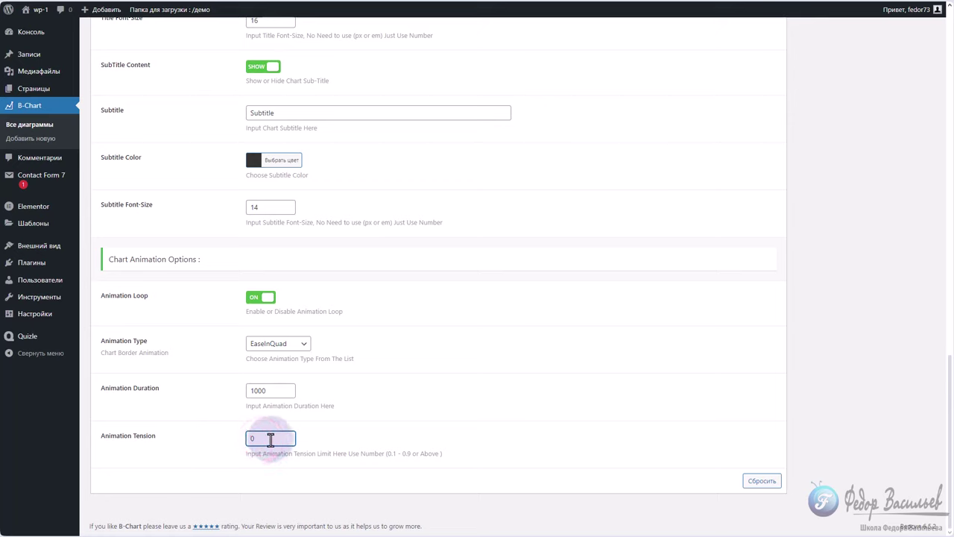
pyautogui.press('BackSpace')
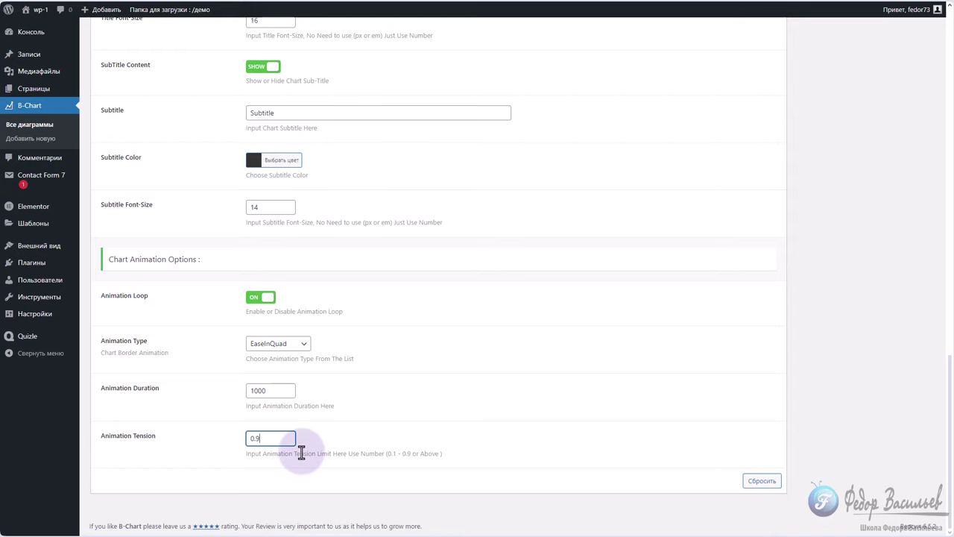
pyautogui.scroll(15, 767, 300)
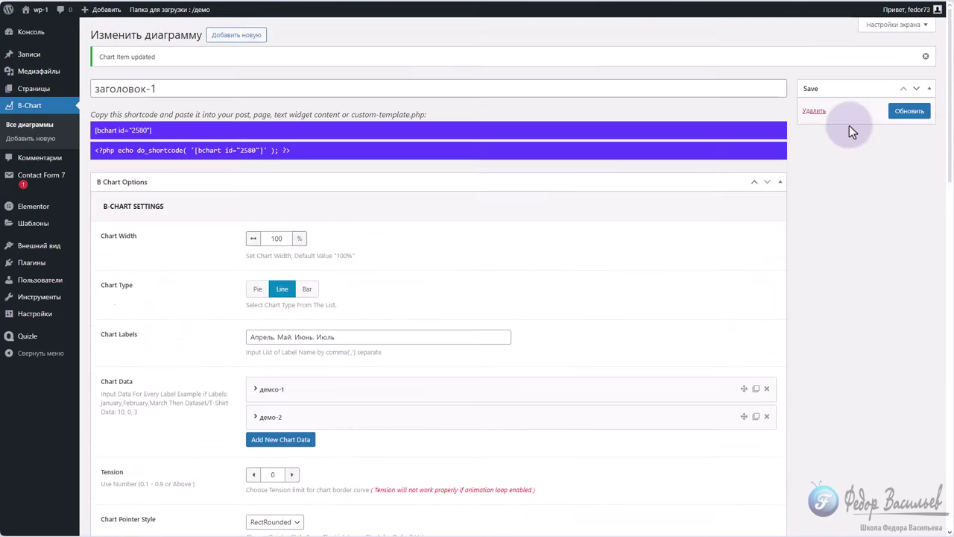
pyautogui.click(900, 111)
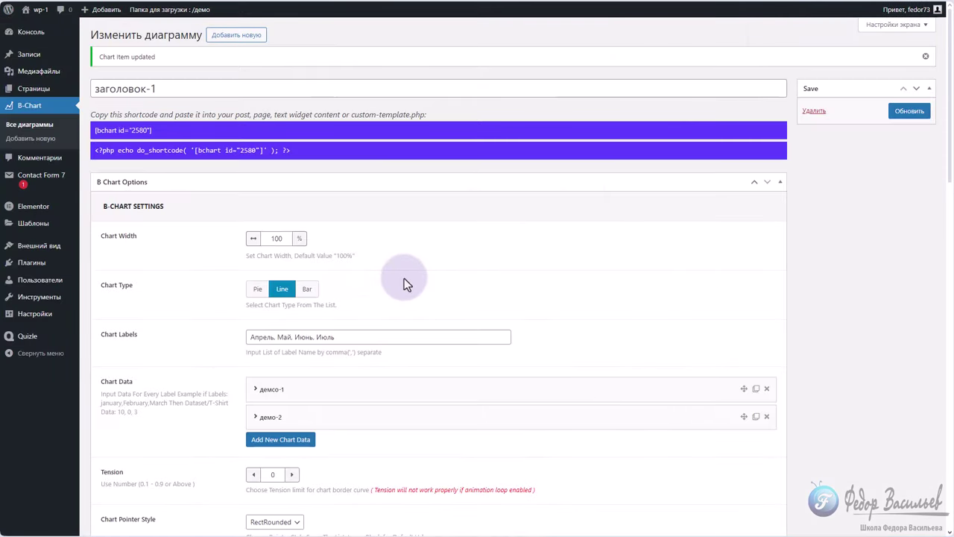
# Change the third data value of the демо-2 dataset to 7 and reload the post to check the chart.
pyautogui.scroll(-3, 404, 278)
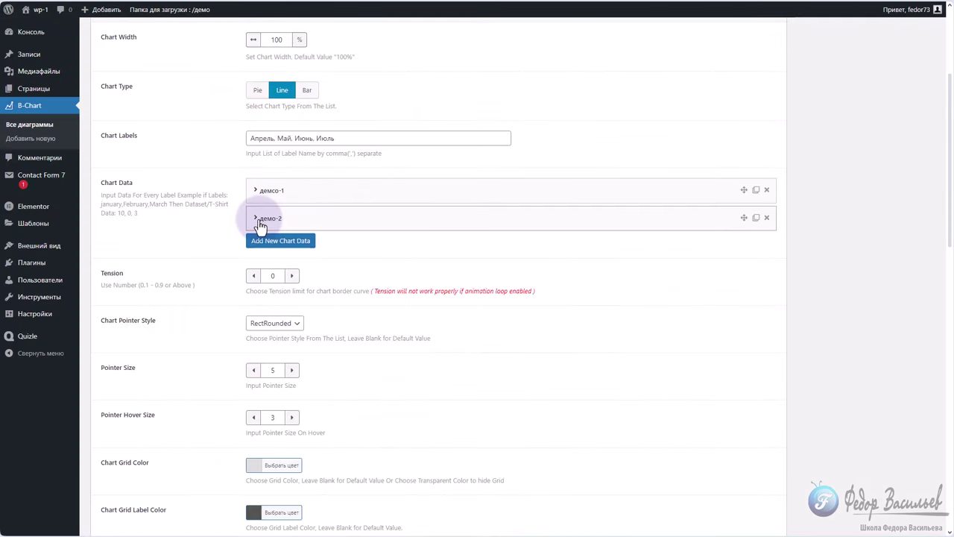
pyautogui.click(261, 219)
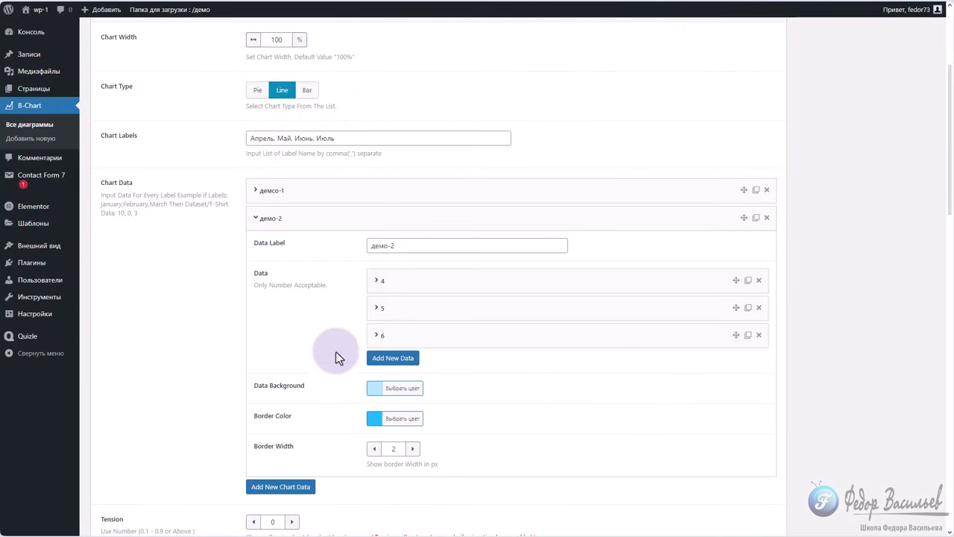
pyautogui.click(375, 333)
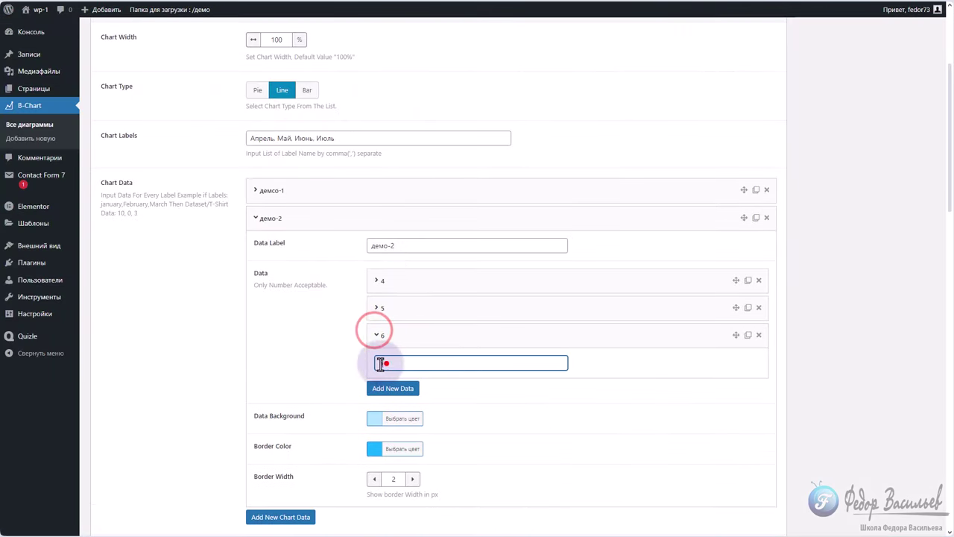
pyautogui.doubleClick(388, 365)
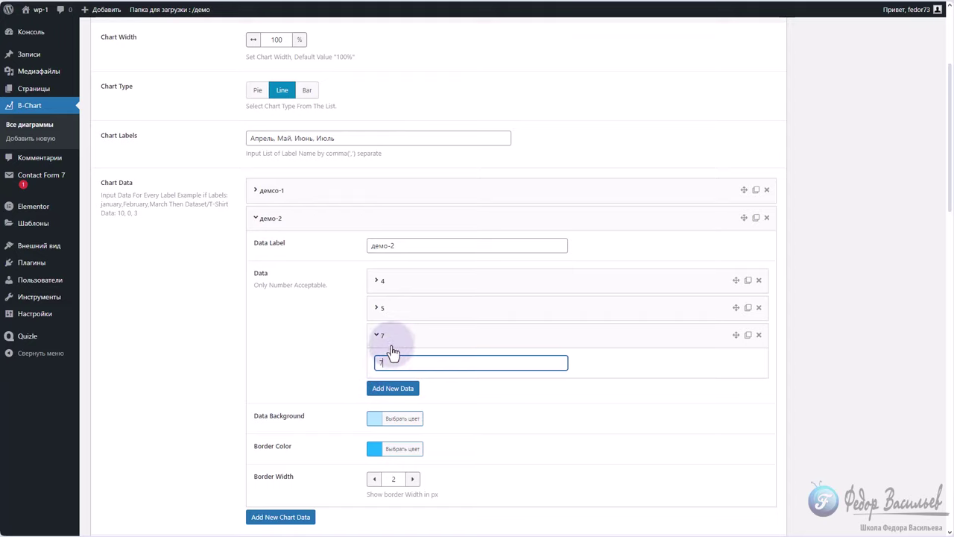
pyautogui.write('7')
pyautogui.click(392, 337)
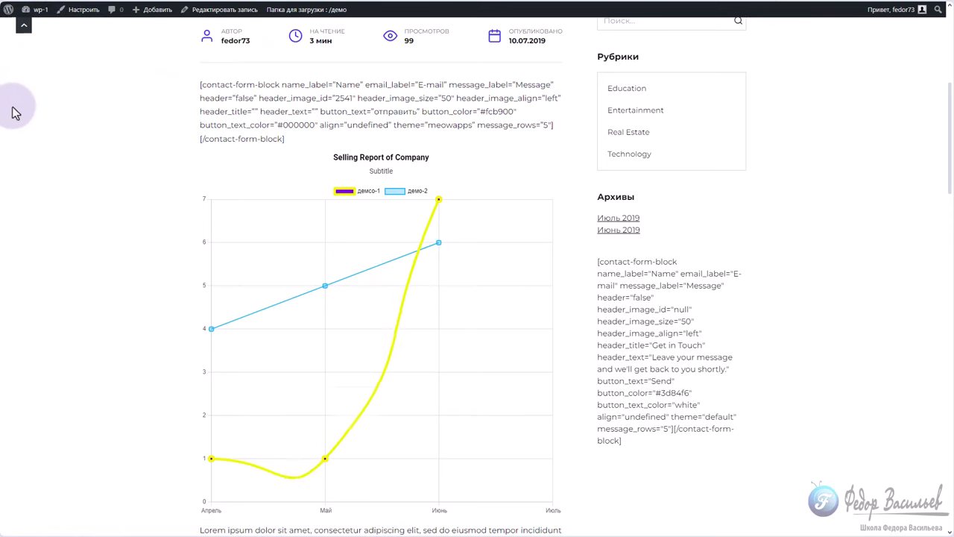
pyautogui.press('F5')
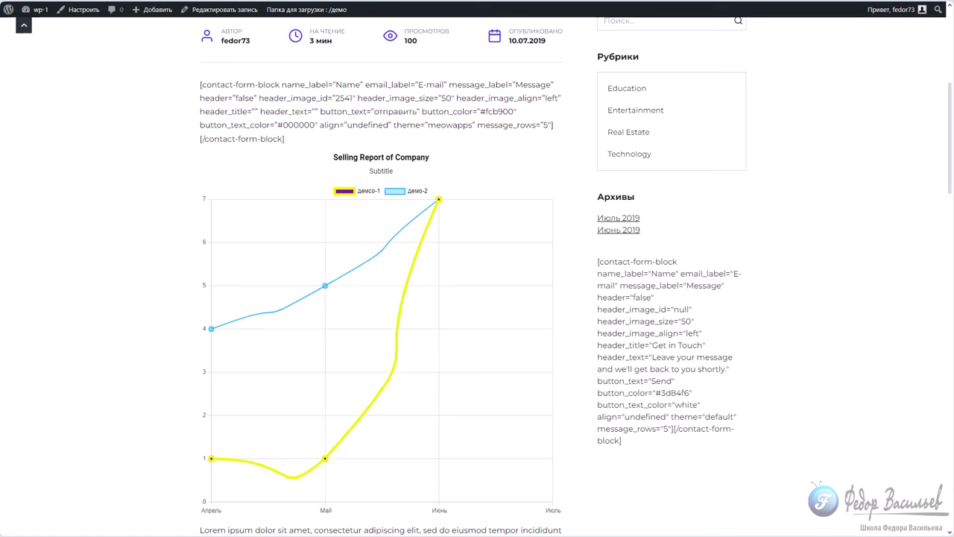
# Change the chart's Animation Tension value again and update the chart.
pyautogui.scroll(-15, 328, 350)
pyautogui.scroll(-2, 334, 344)
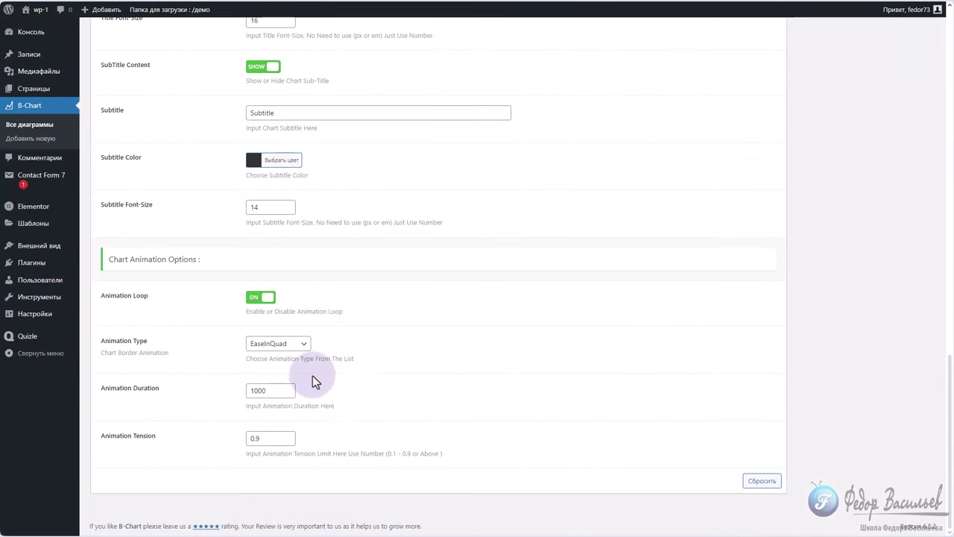
pyautogui.doubleClick(257, 437)
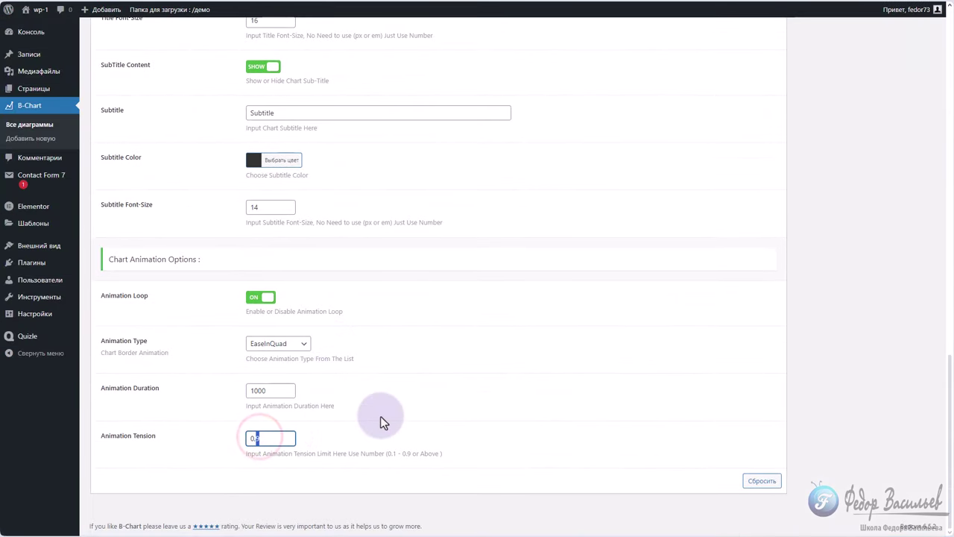
pyautogui.scroll(20, 500, 390)
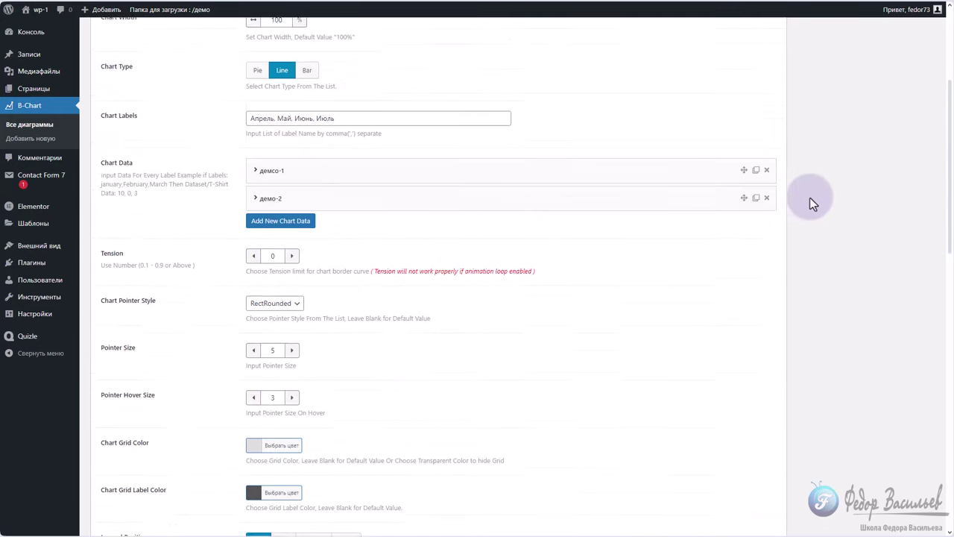
pyautogui.click(895, 111)
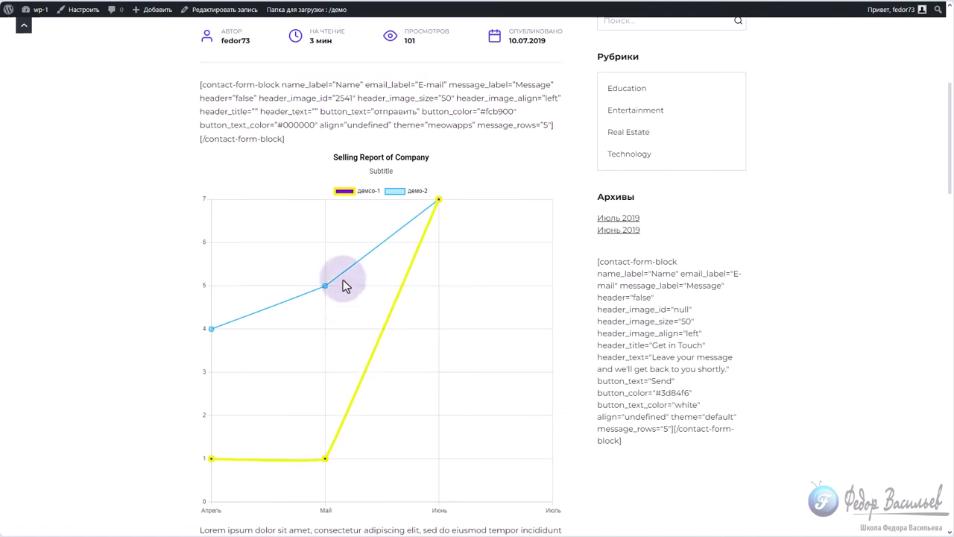
# Preview the post in the browser's iPhone SE device emulation, collapse the admin bar and examine the chart in portrait orientation.
pyautogui.scroll(3, 362, 268)
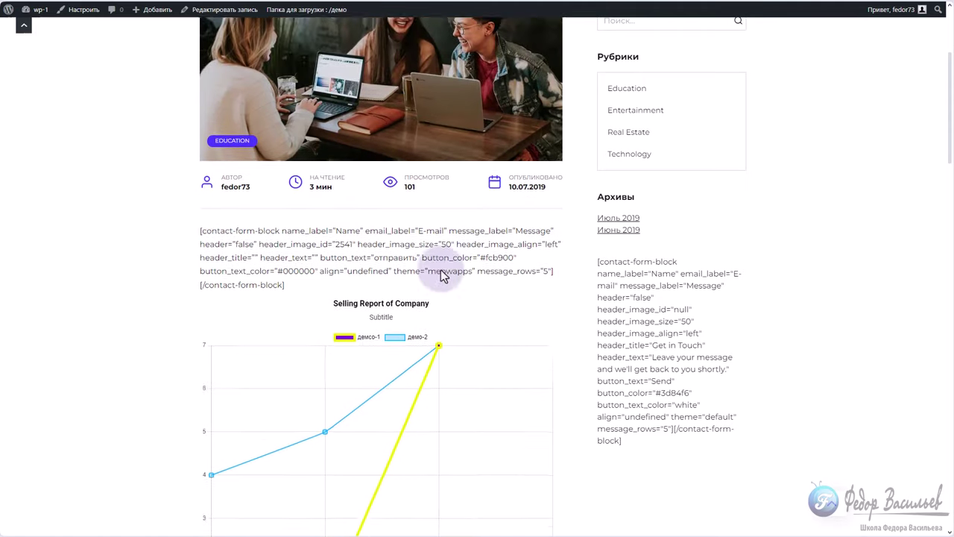
pyautogui.press('F12')
pyautogui.scroll(2, 208, 205)
pyautogui.scroll(-2, 196, 153)
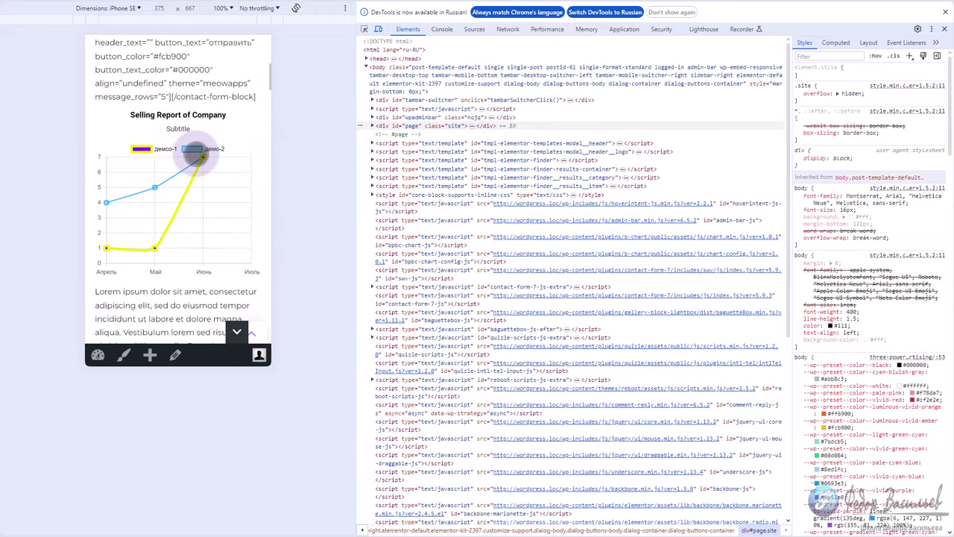
pyautogui.click(237, 332)
pyautogui.scroll(2, 186, 286)
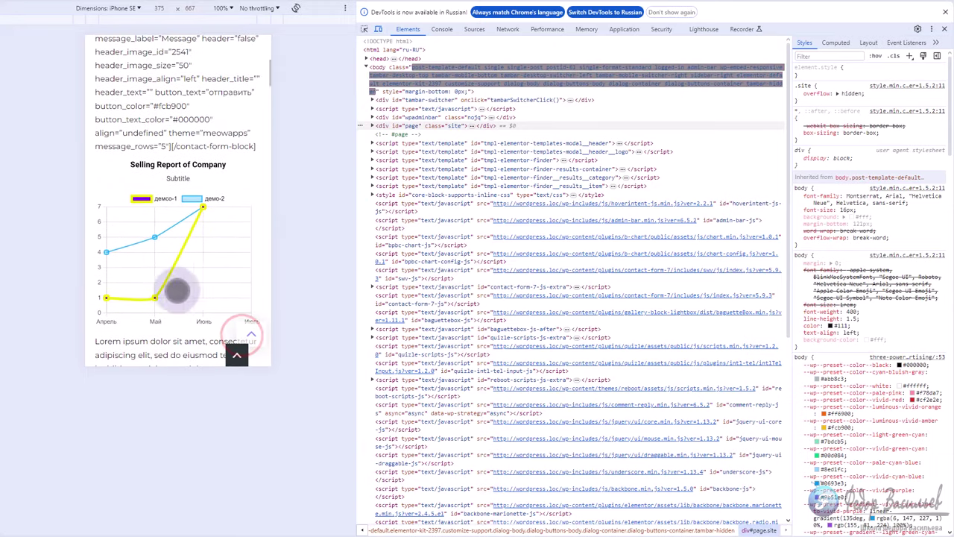
pyautogui.scroll(-2, 94, 300)
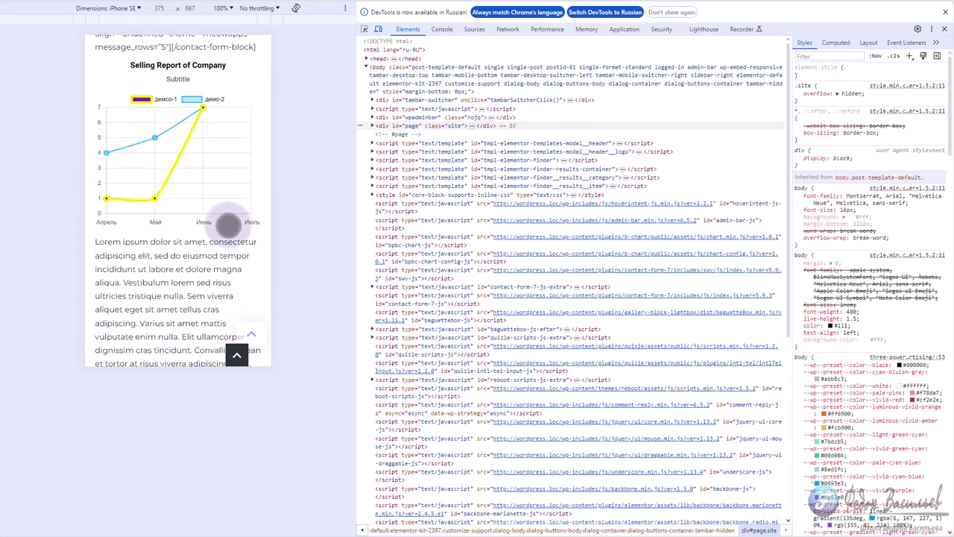
# Rotate the emulated iPhone SE to landscape and examine how the chart fits the screen.
pyautogui.click(296, 8)
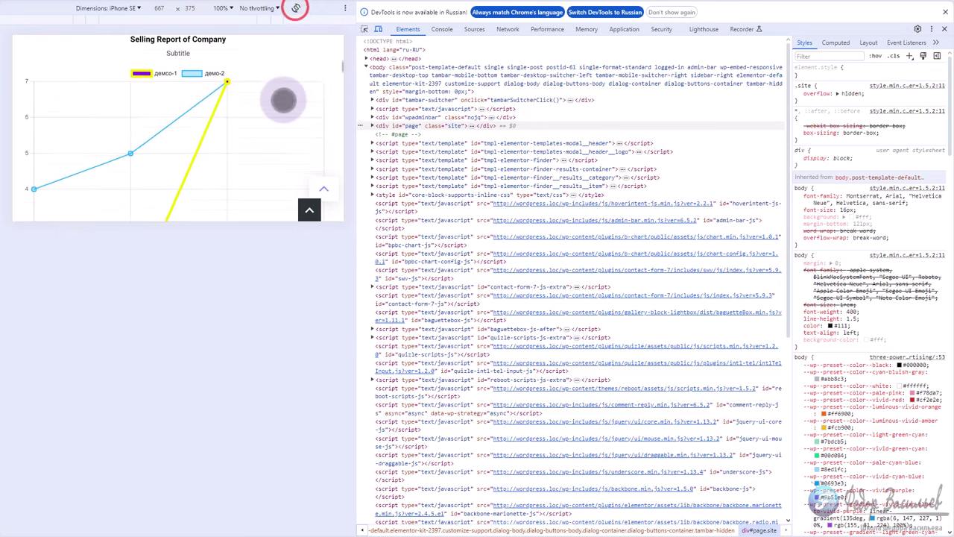
pyautogui.scroll(-2, 283, 100)
pyautogui.scroll(5, 283, 100)
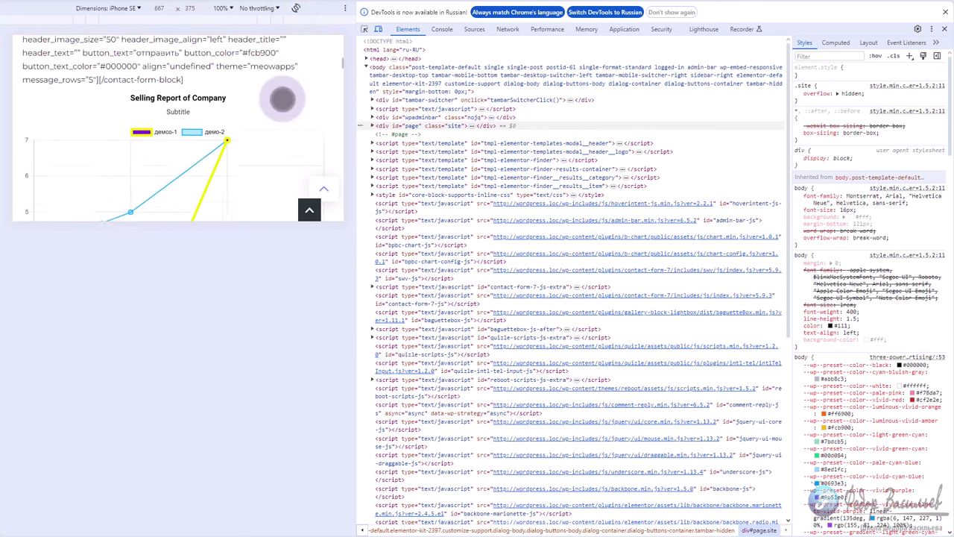
pyautogui.scroll(-3, 283, 100)
pyautogui.scroll(4, 282, 100)
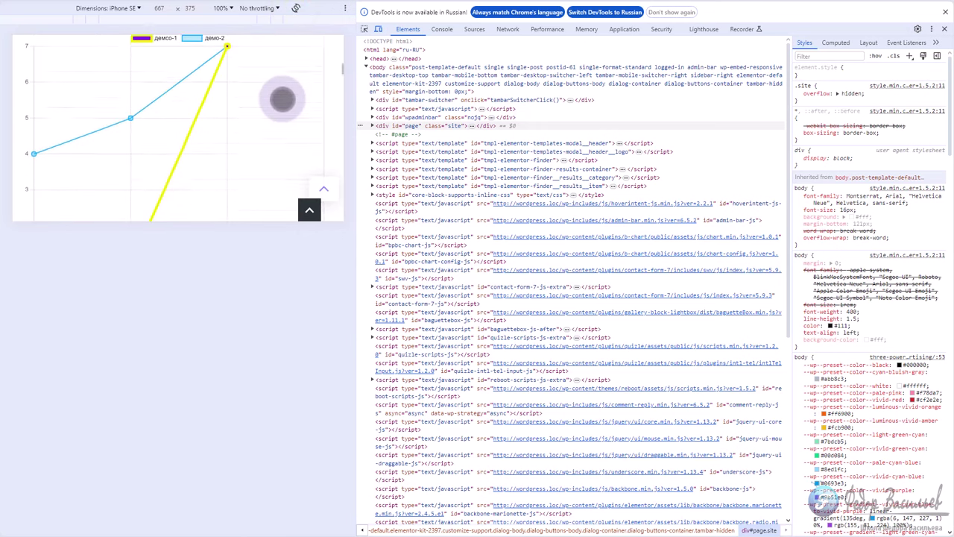
# Rotate the emulated device back to portrait, review the chart and close the developer tools.
pyautogui.click(296, 8)
pyautogui.scroll(-3, 191, 134)
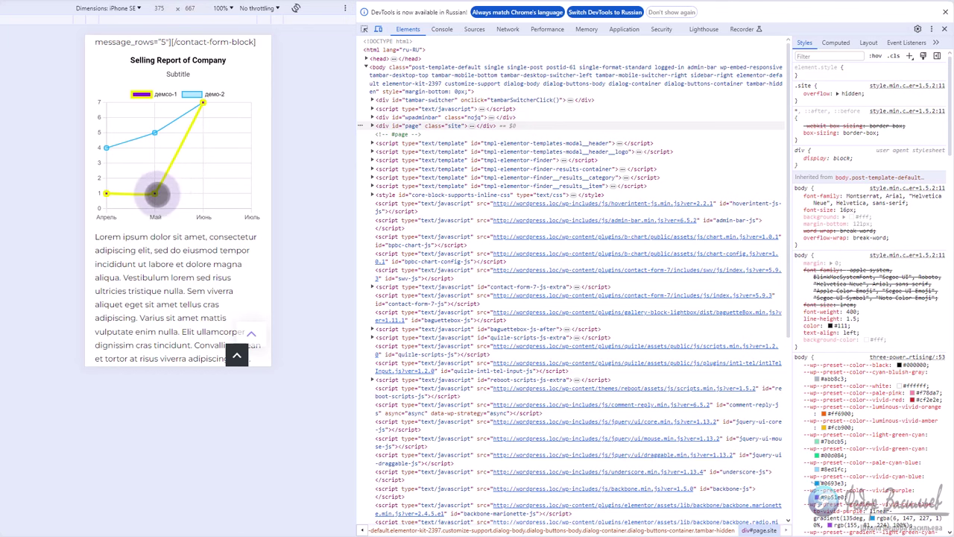
pyautogui.click(943, 30)
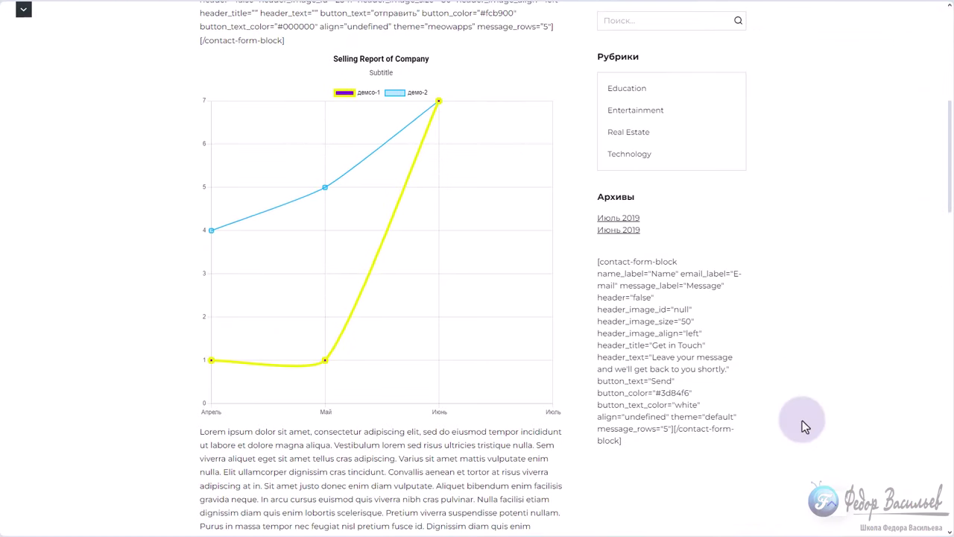